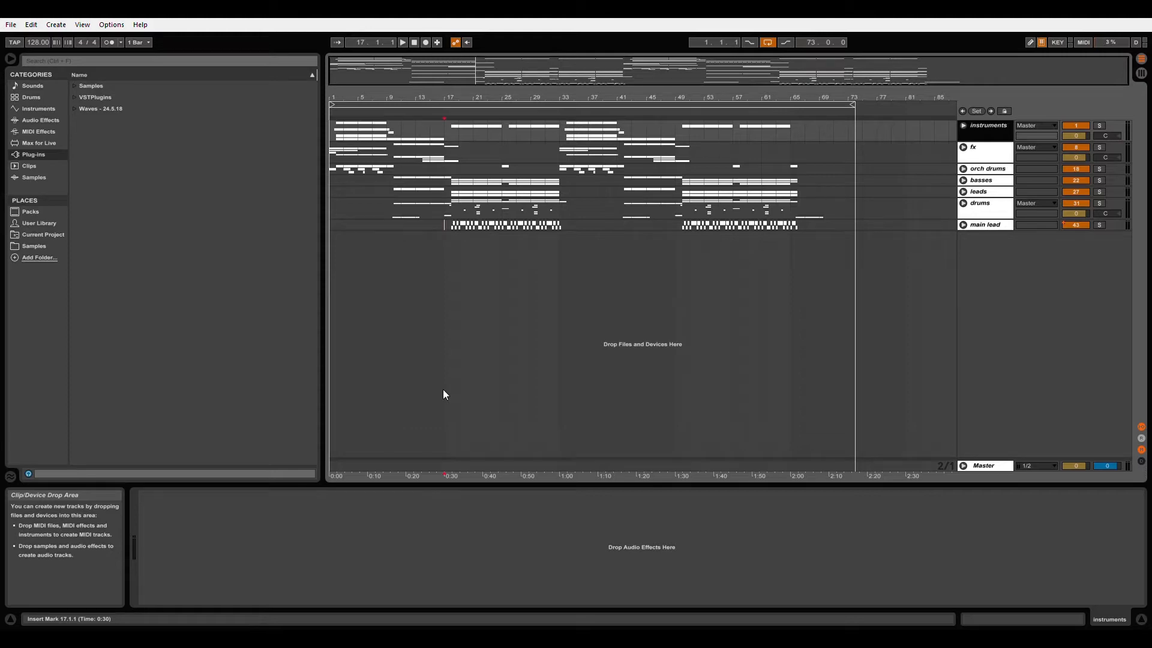
pyautogui.click(964, 203)
pyautogui.click(971, 256)
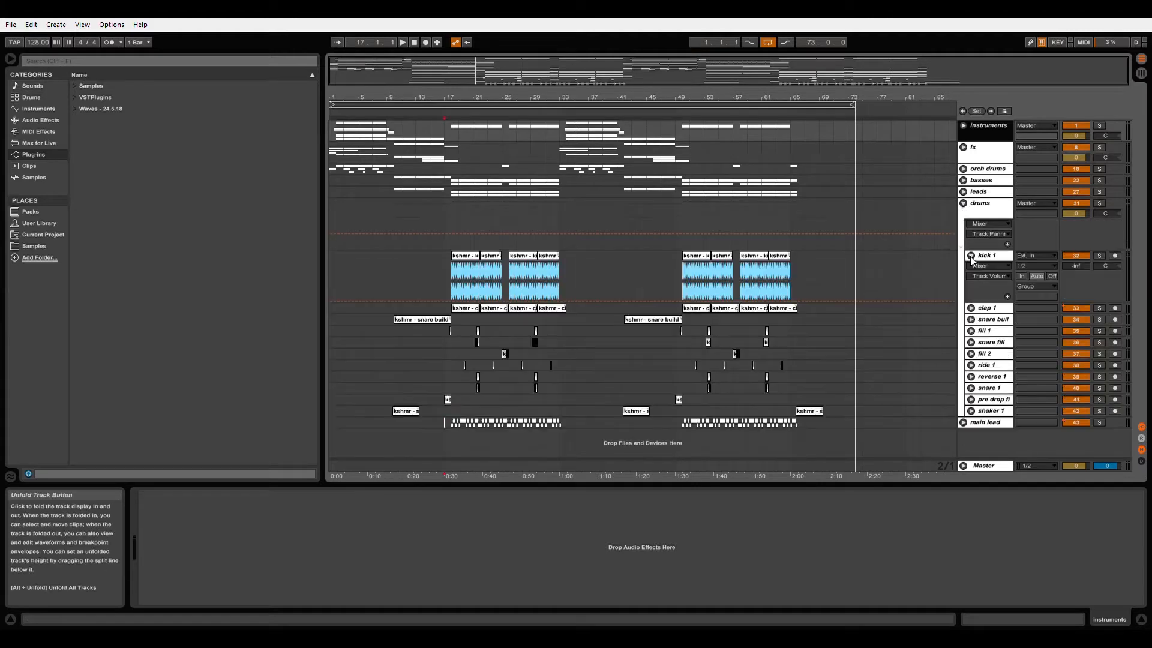
pyautogui.click(970, 256)
pyautogui.click(965, 204)
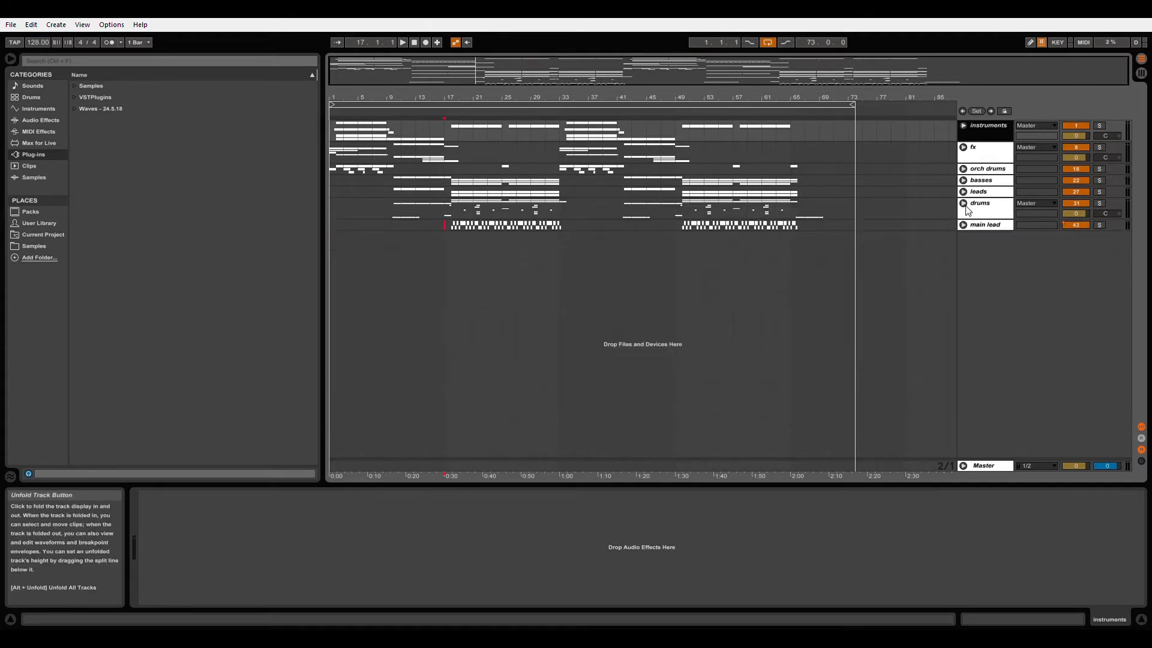
# - Zoom the arrangement in around the first drop and unfold the drums group and its kick 1 track
pyautogui.click(451, 219)
pyautogui.moveTo(463, 104); pyautogui.dragTo(552, 105)
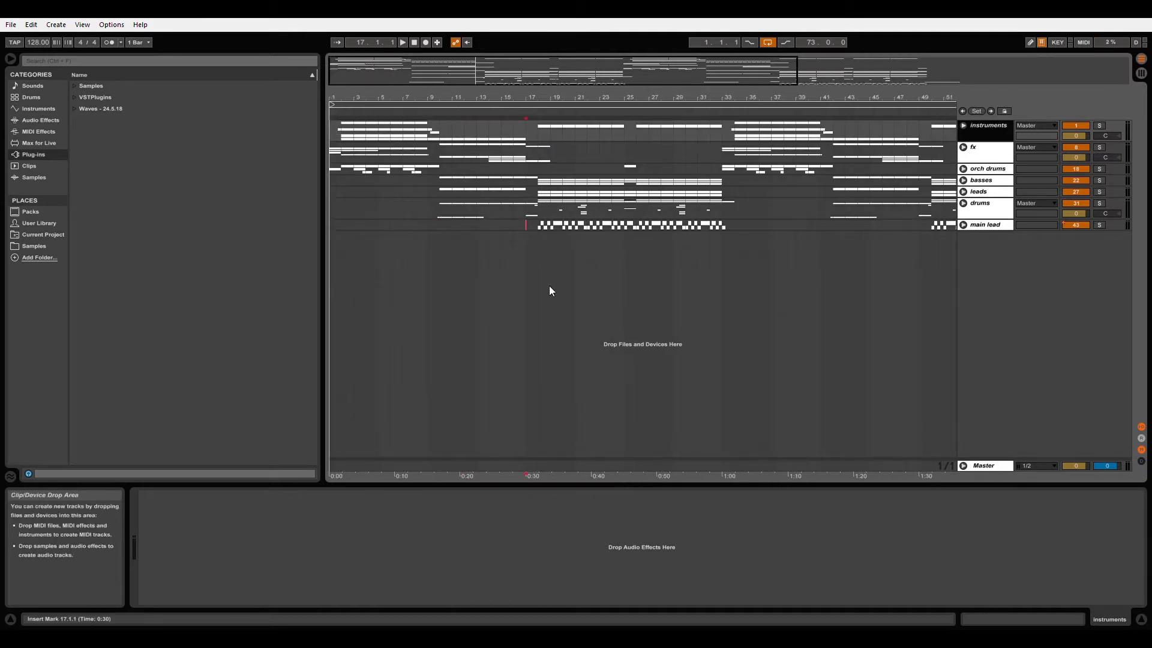
pyautogui.click(963, 203)
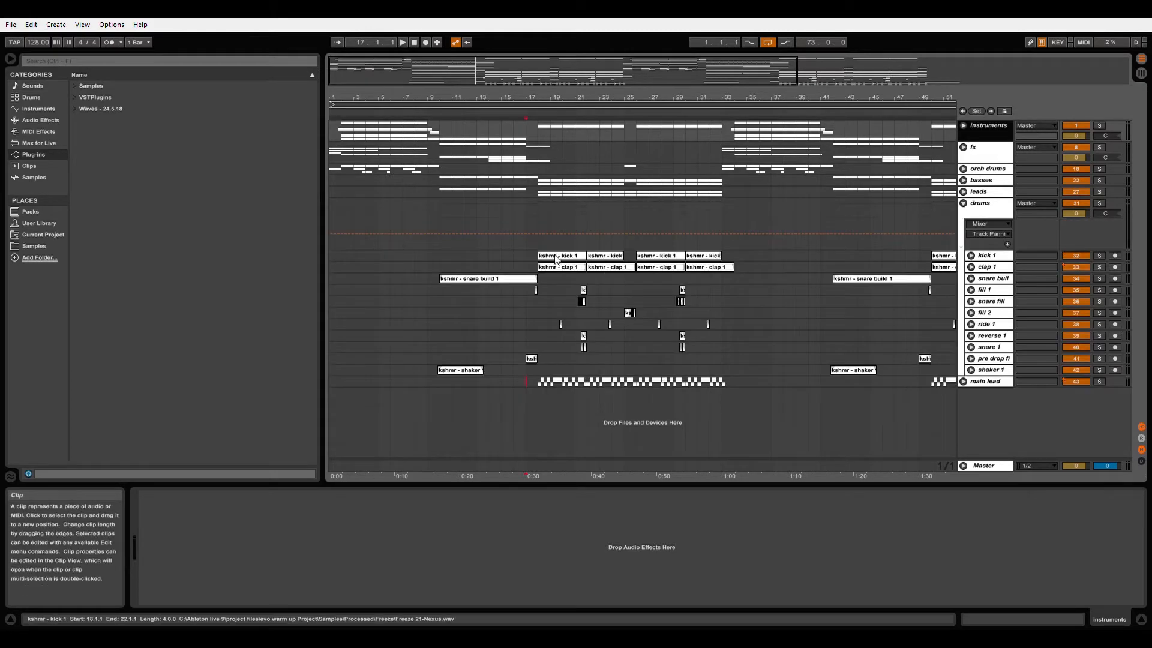
pyautogui.click(984, 256)
pyautogui.keyDown('shift'); pyautogui.click(984, 267); pyautogui.keyUp('shift')
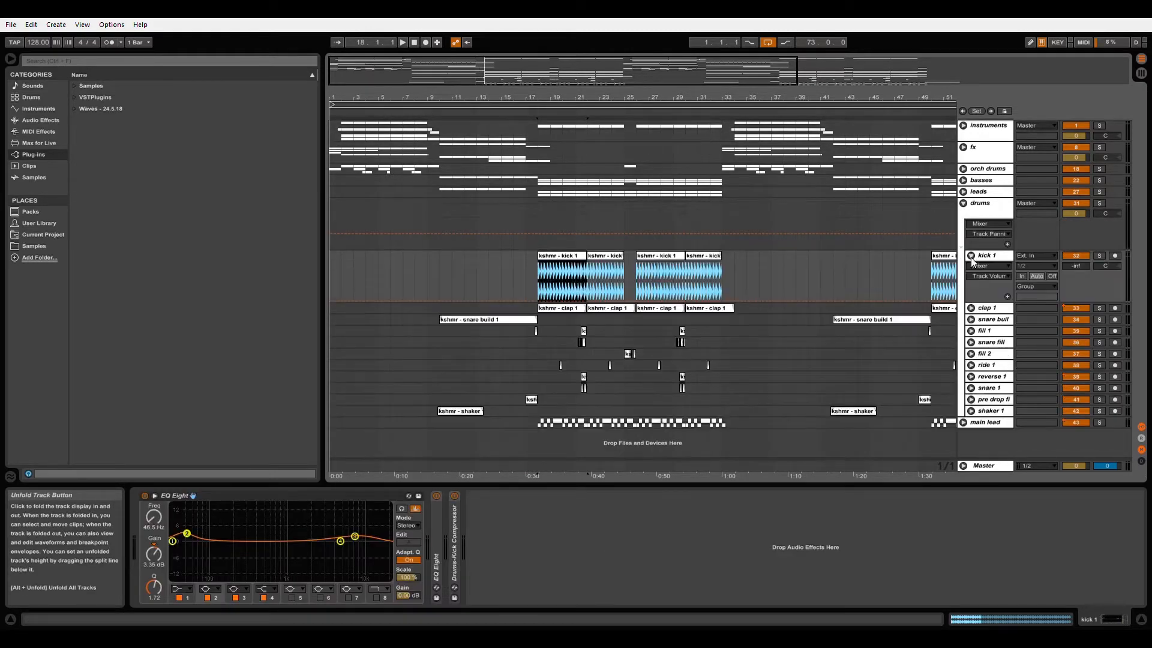
# - Switch to Session View and move the drums group ahead of the instruments group as the first track
pyautogui.click(1141, 58)
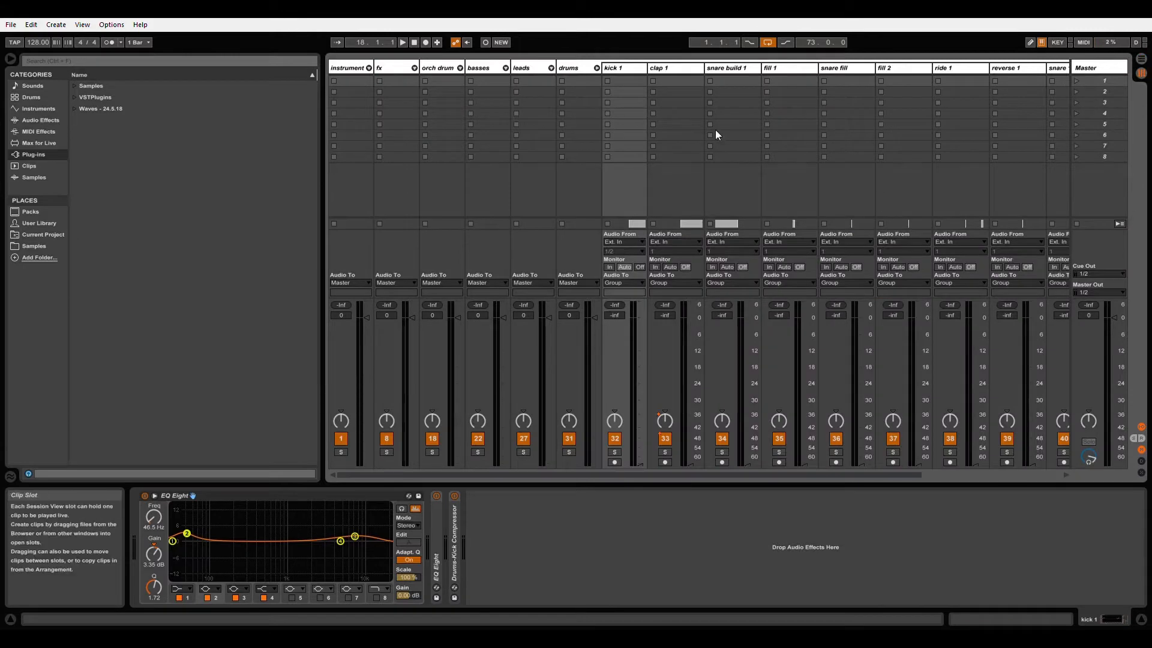
pyautogui.click(572, 70)
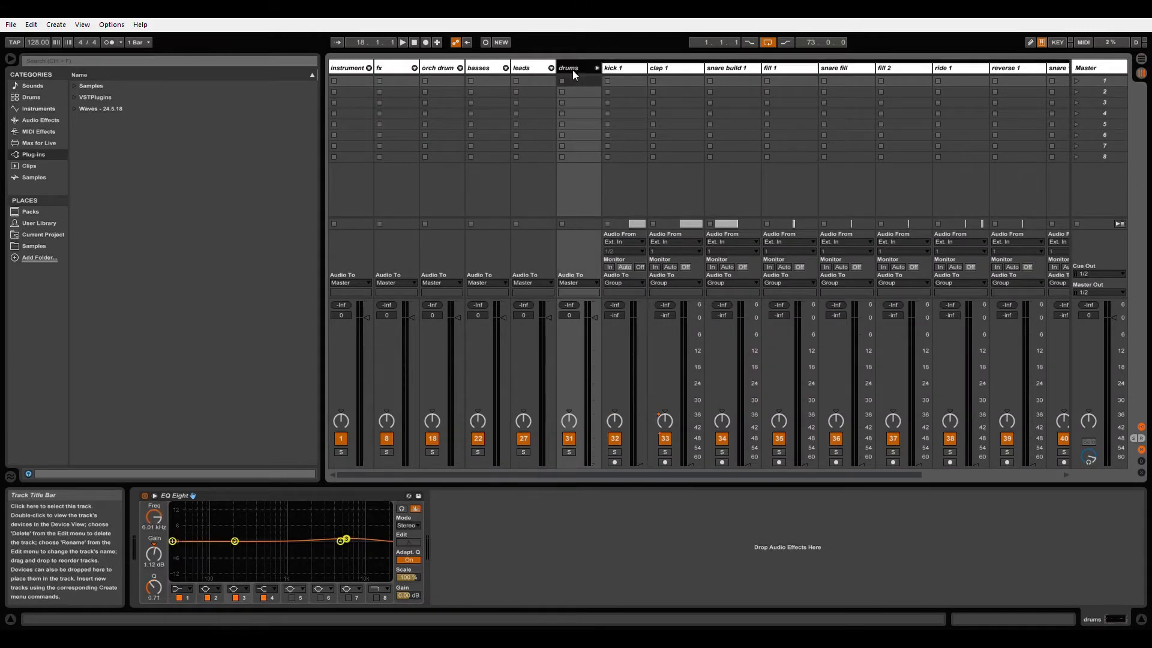
pyautogui.moveTo(358, 78); pyautogui.dragTo(339, 75)
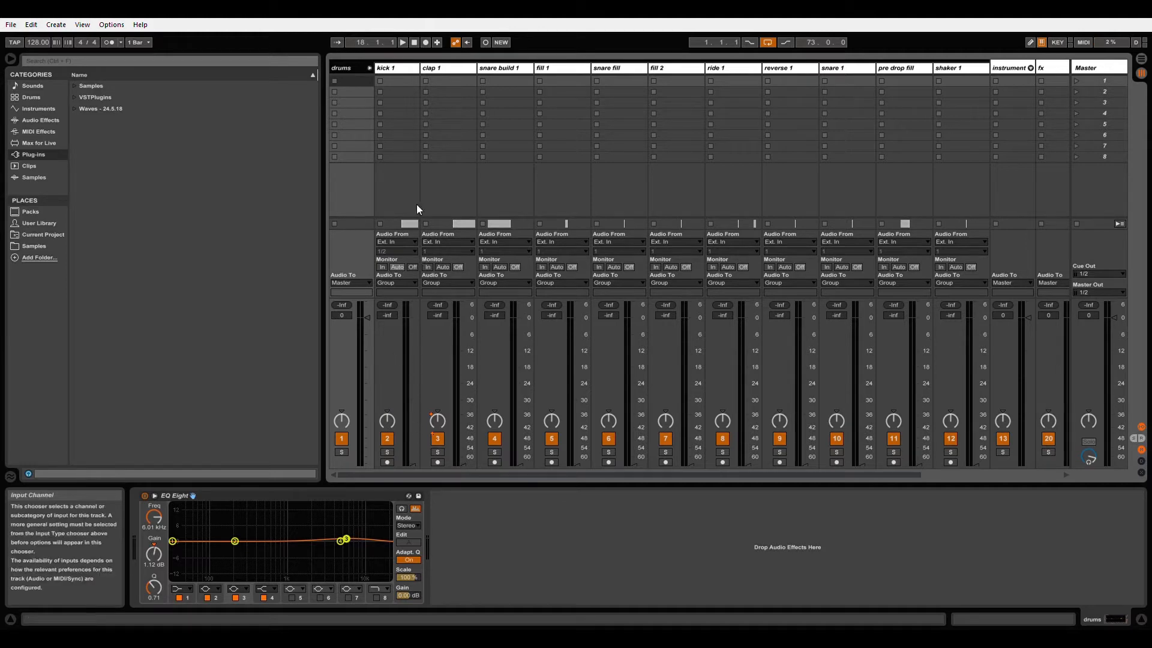
# - Turn off all three LoudMax64 limiters on the Master track
pyautogui.click(398, 66)
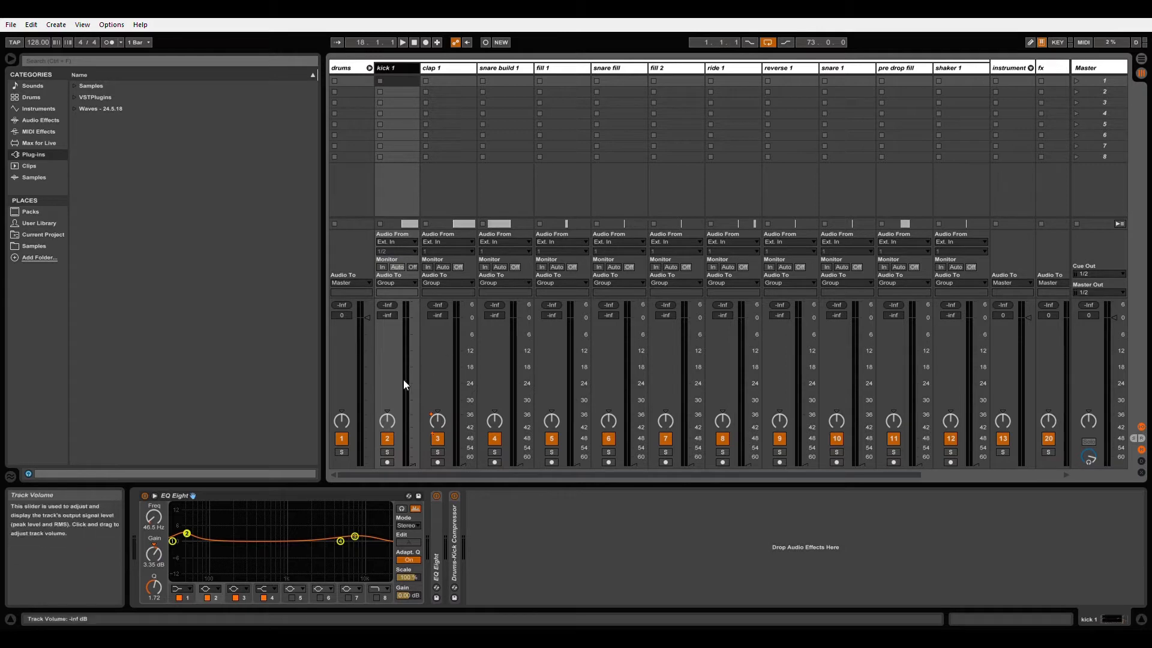
pyautogui.click(1080, 66)
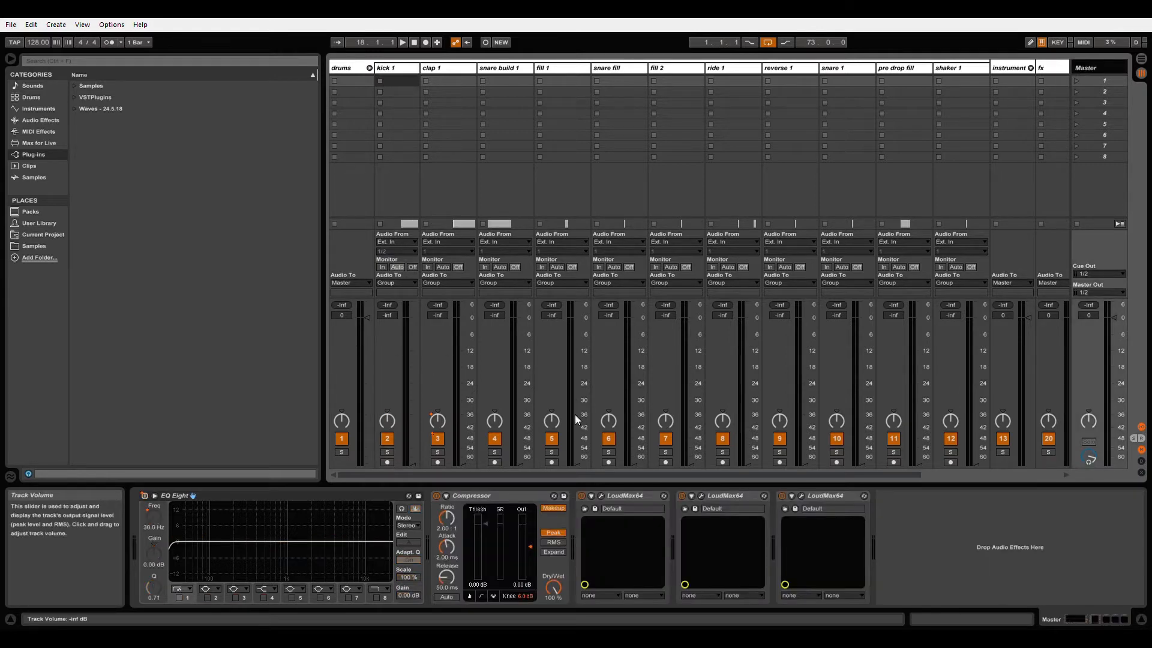
pyautogui.click(582, 495)
pyautogui.click(682, 496)
pyautogui.click(782, 497)
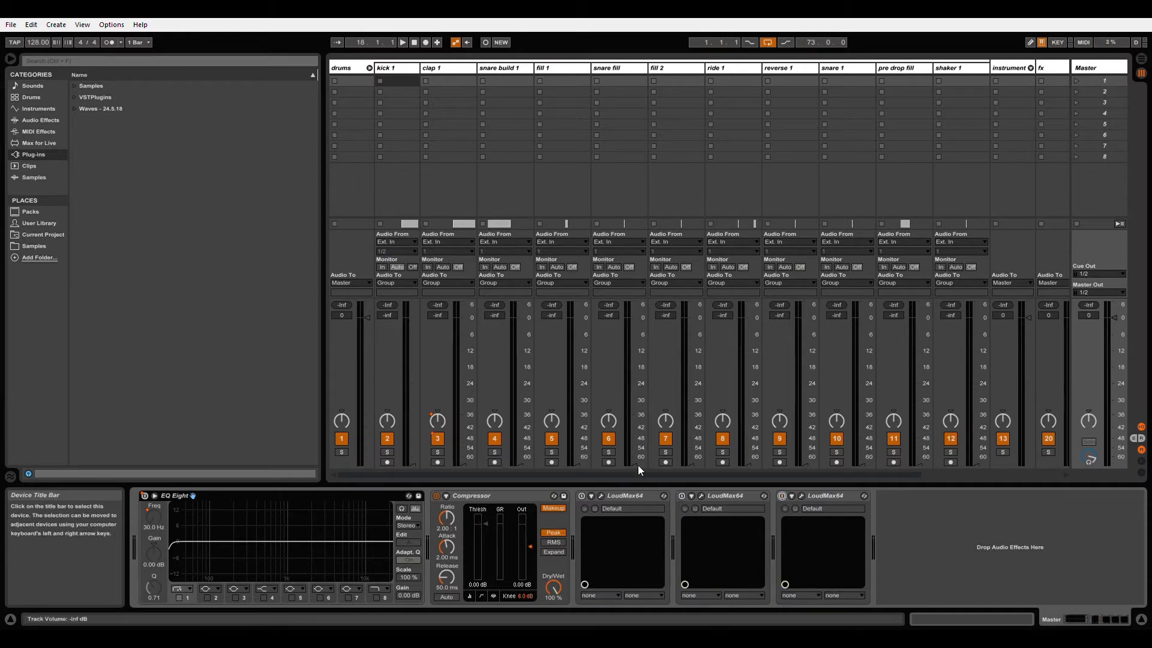
# - Set the kick 1 track volume to -10.6 dB, playing the drop to check its level on the Master meter
pyautogui.click(405, 370)
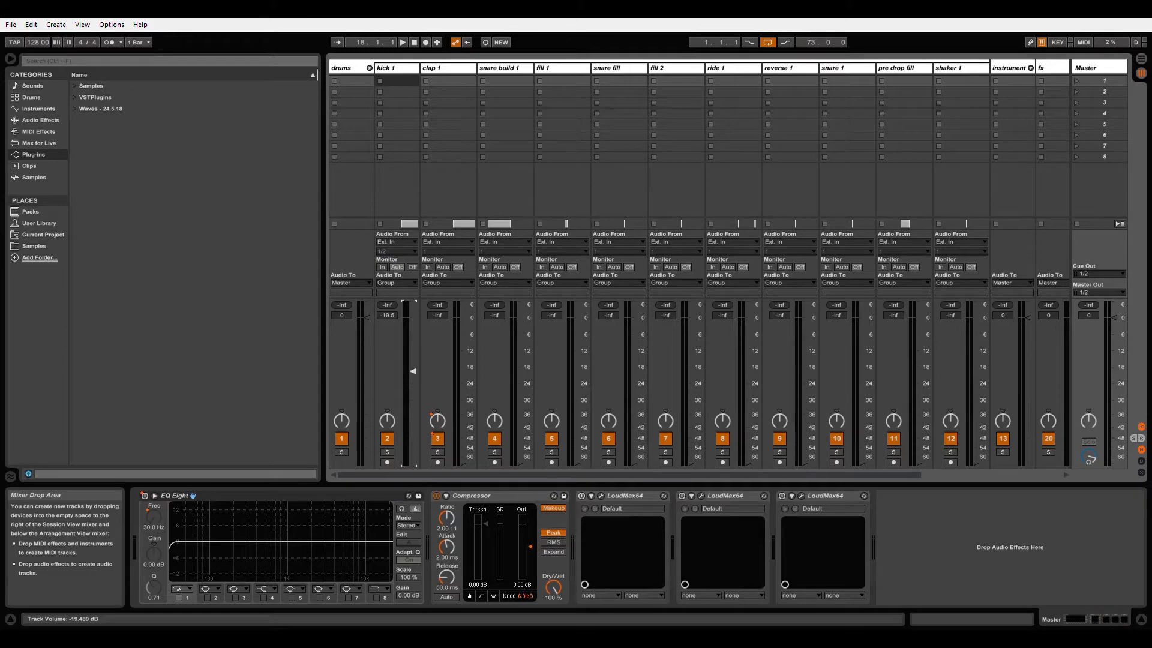
pyautogui.press('space')
pyautogui.moveTo(405, 364); pyautogui.dragTo(406, 343)
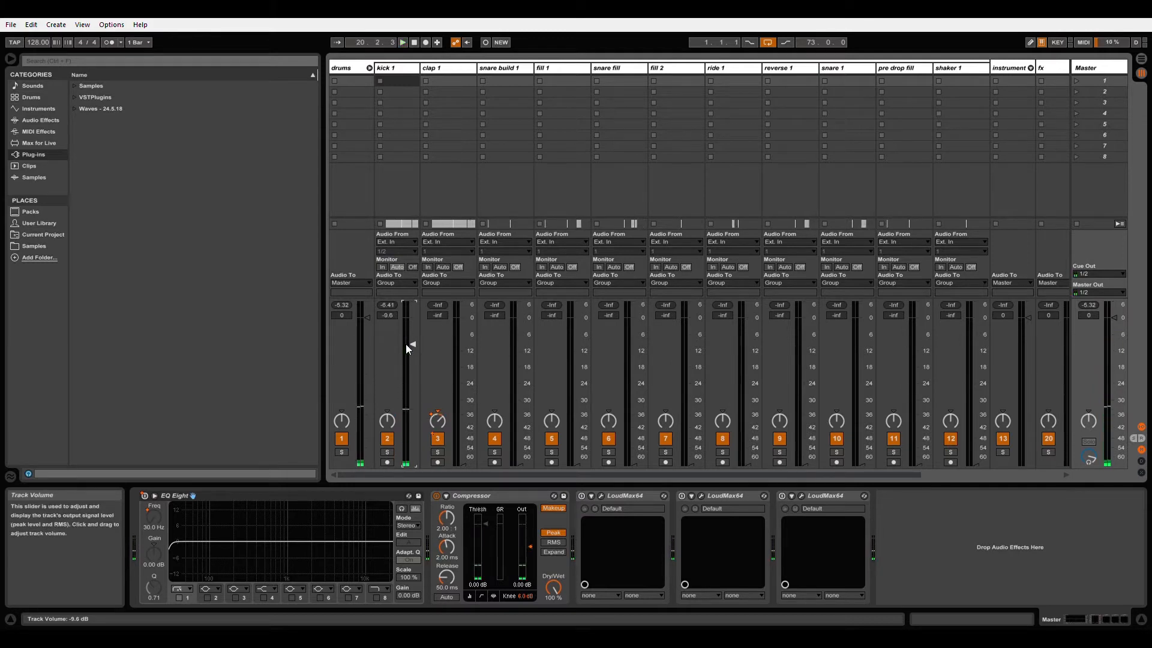
pyautogui.press('space')
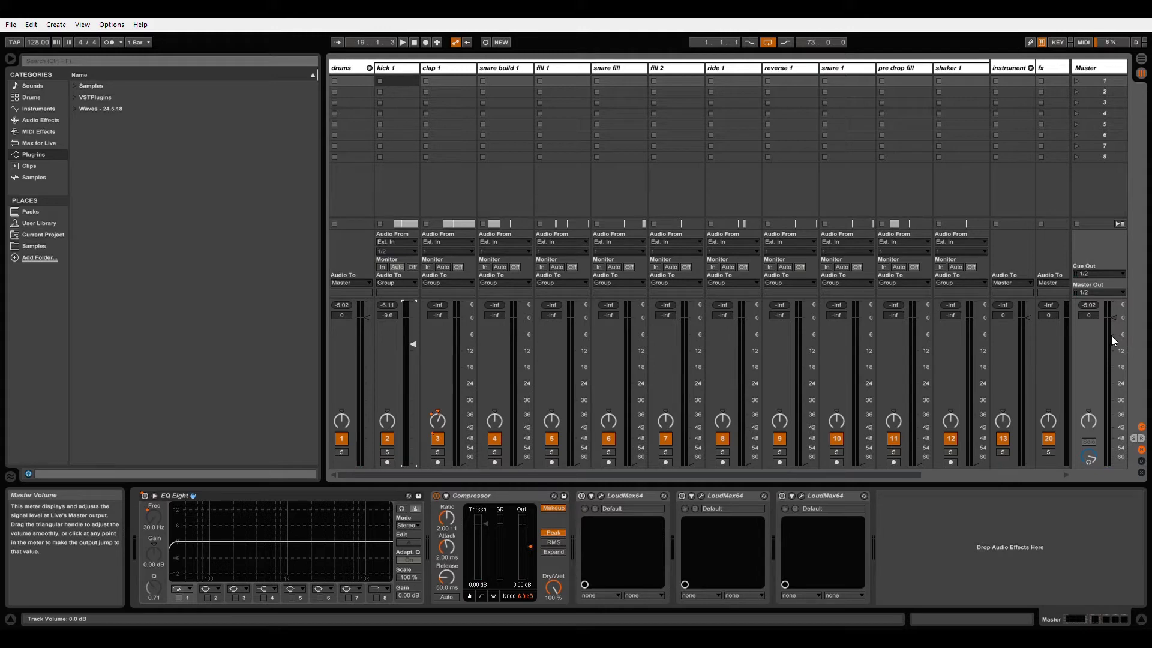
pyautogui.press('space')
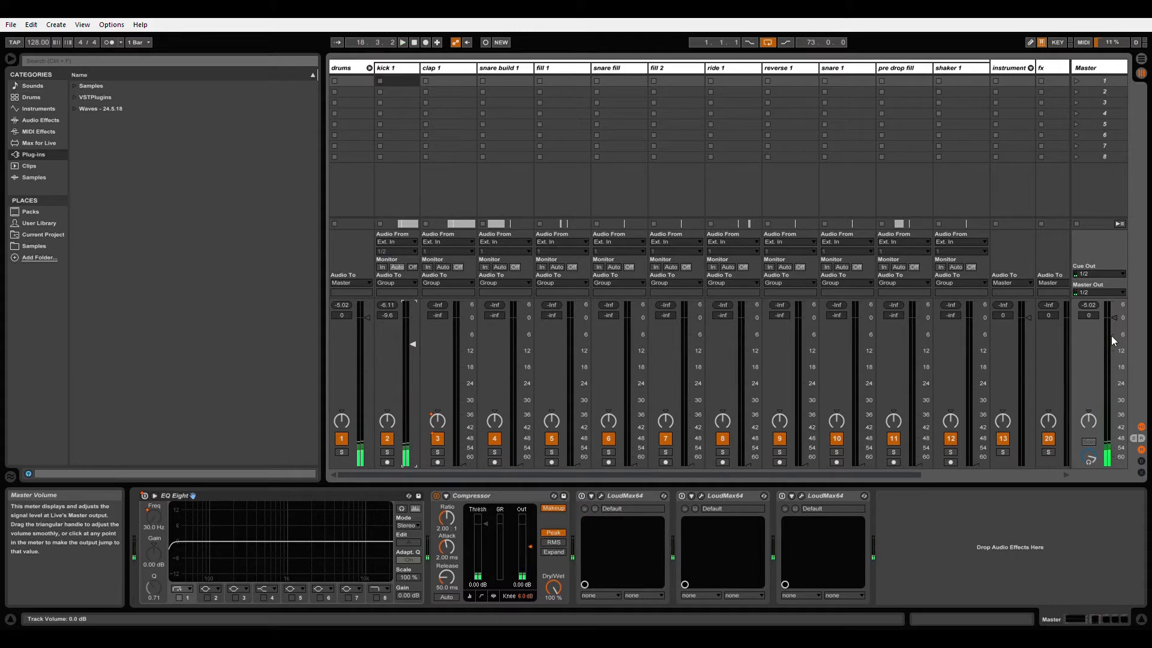
pyautogui.click(412, 348)
pyautogui.press('space')
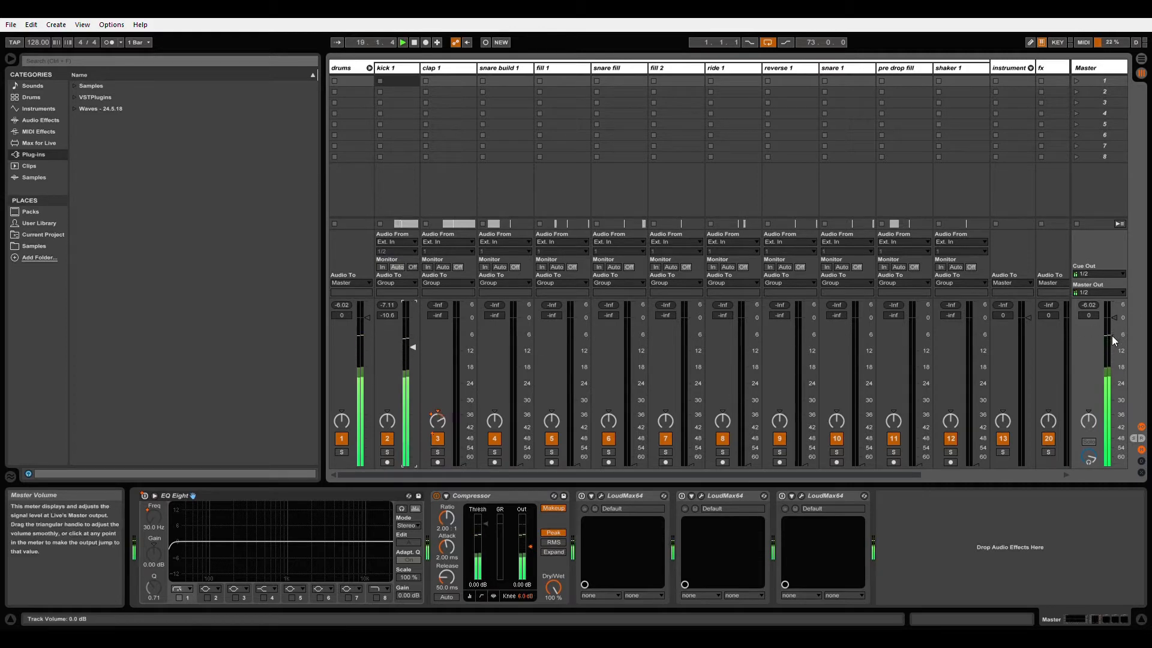
pyautogui.press('space')
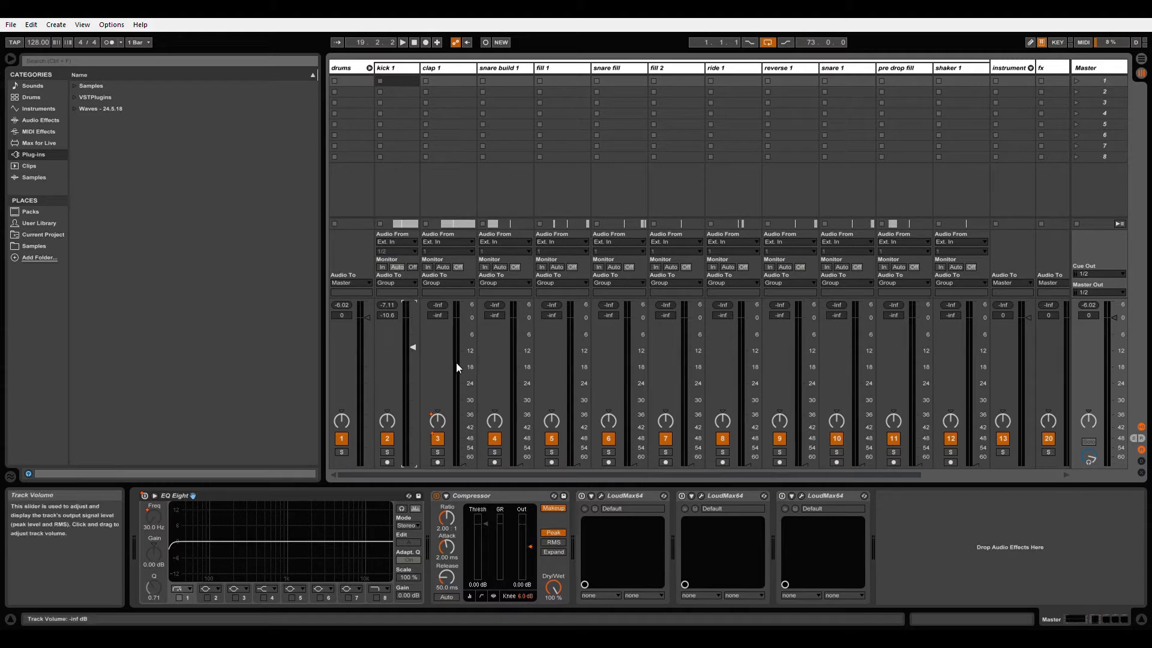
# - Return to Arrangement View, unfold the clap 1 track and bring its volume up to -18.4 dB during playback
pyautogui.press('Tab')
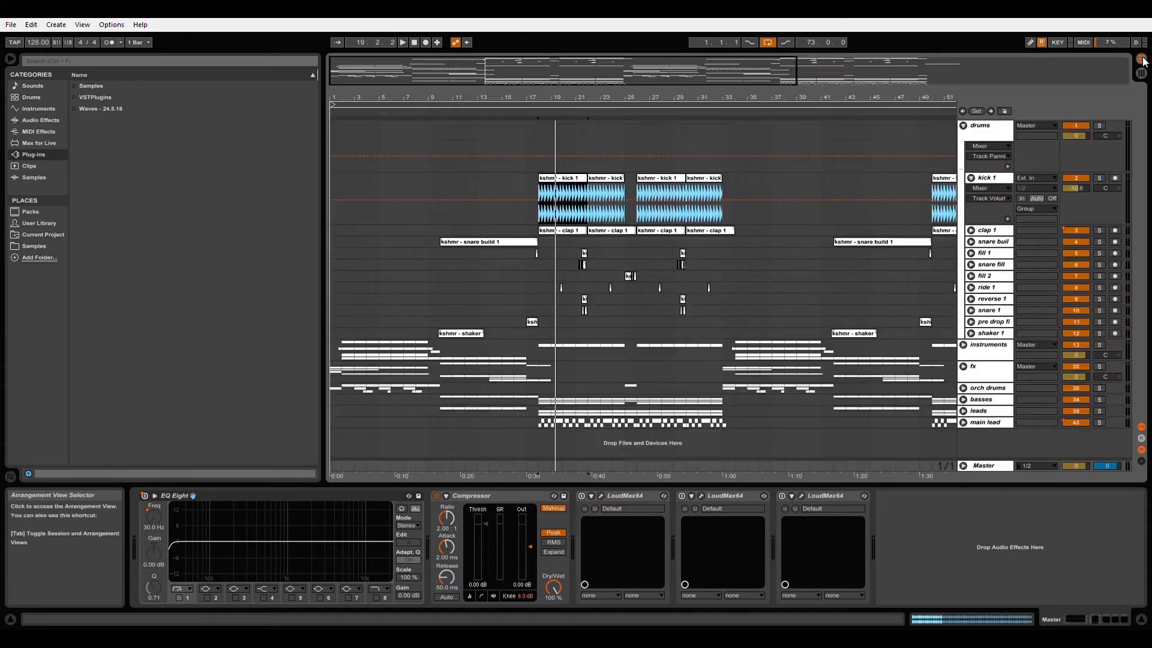
pyautogui.click(971, 231)
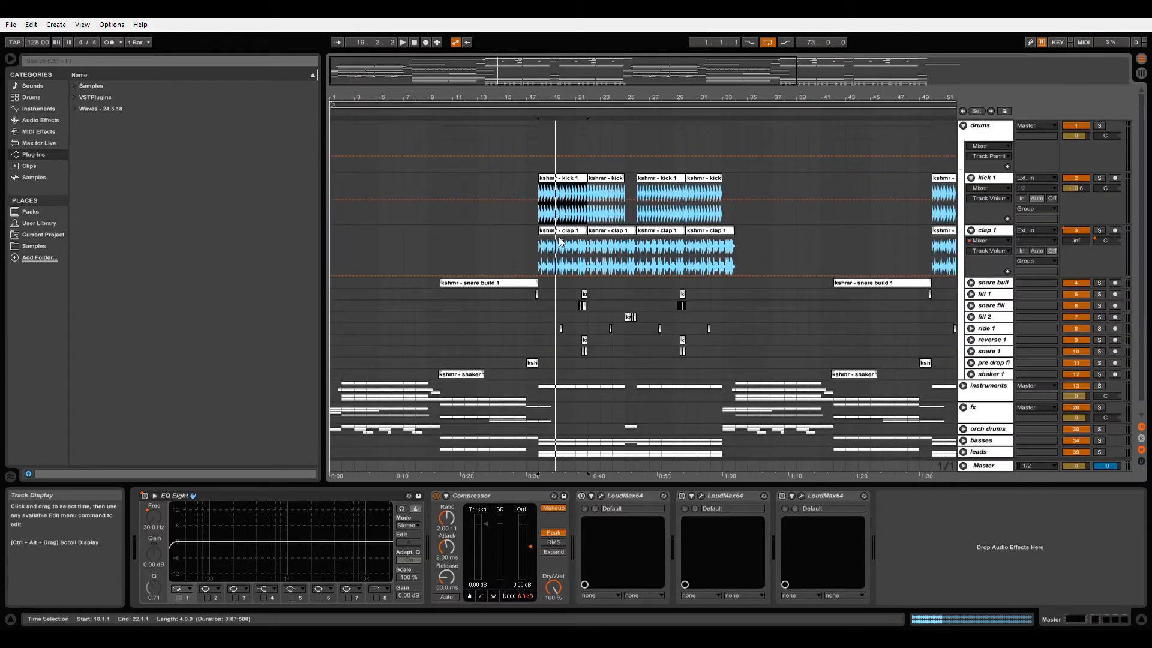
pyautogui.click(980, 250)
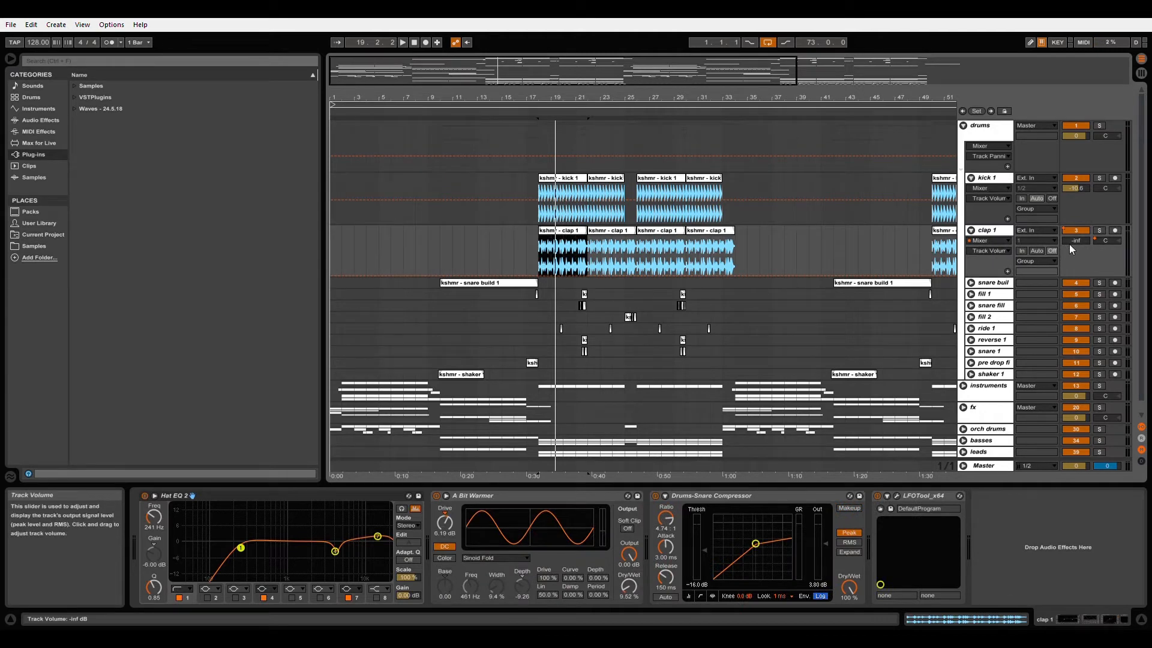
pyautogui.moveTo(1074, 242); pyautogui.dragTo(1074, 207)
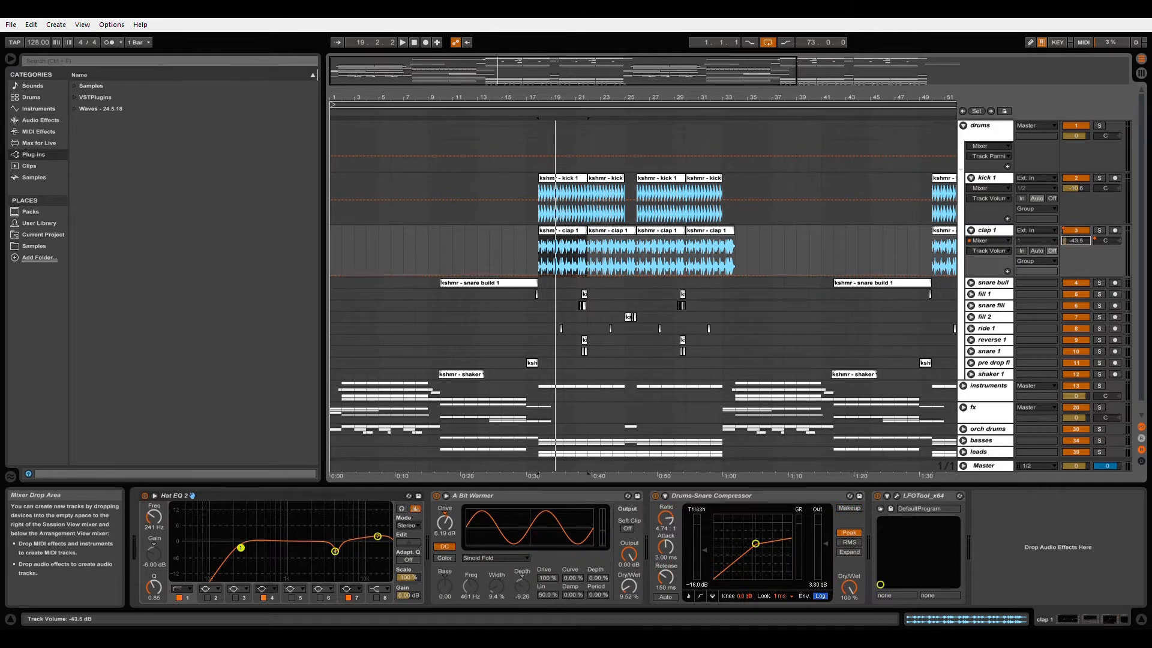
pyautogui.press('space')
pyautogui.moveTo(1074, 240); pyautogui.dragTo(1074, 246)
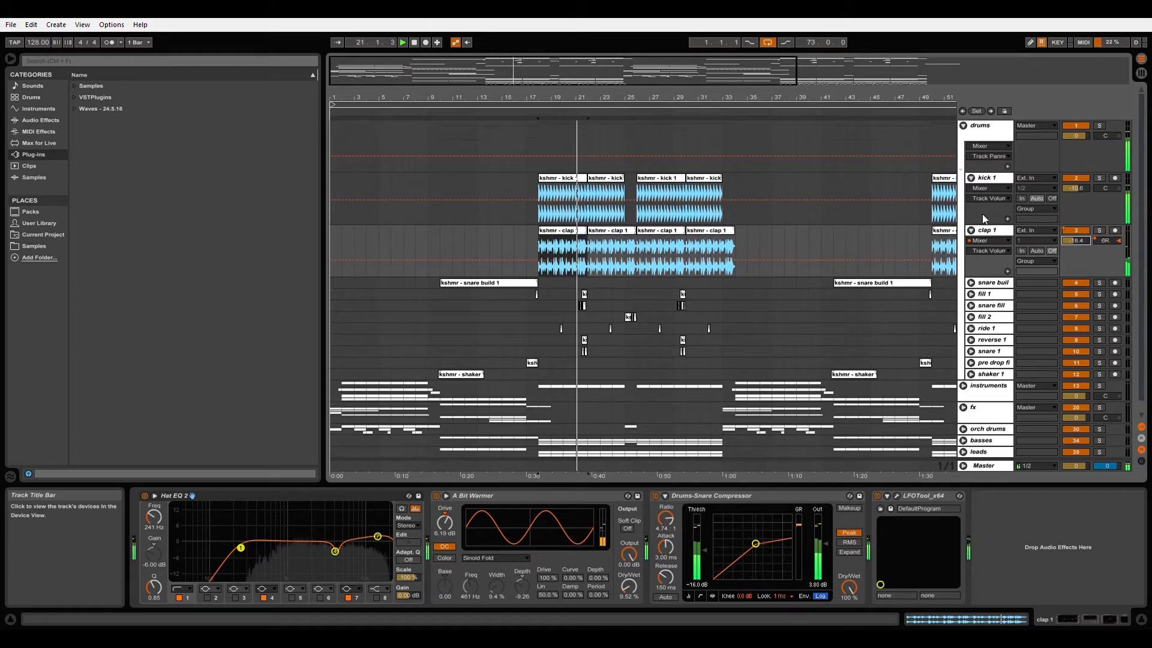
# - Examine the kick 1 effects by expanding the second EQ Eight and the Drums-Kick Compressor and playing the drop
pyautogui.click(987, 180)
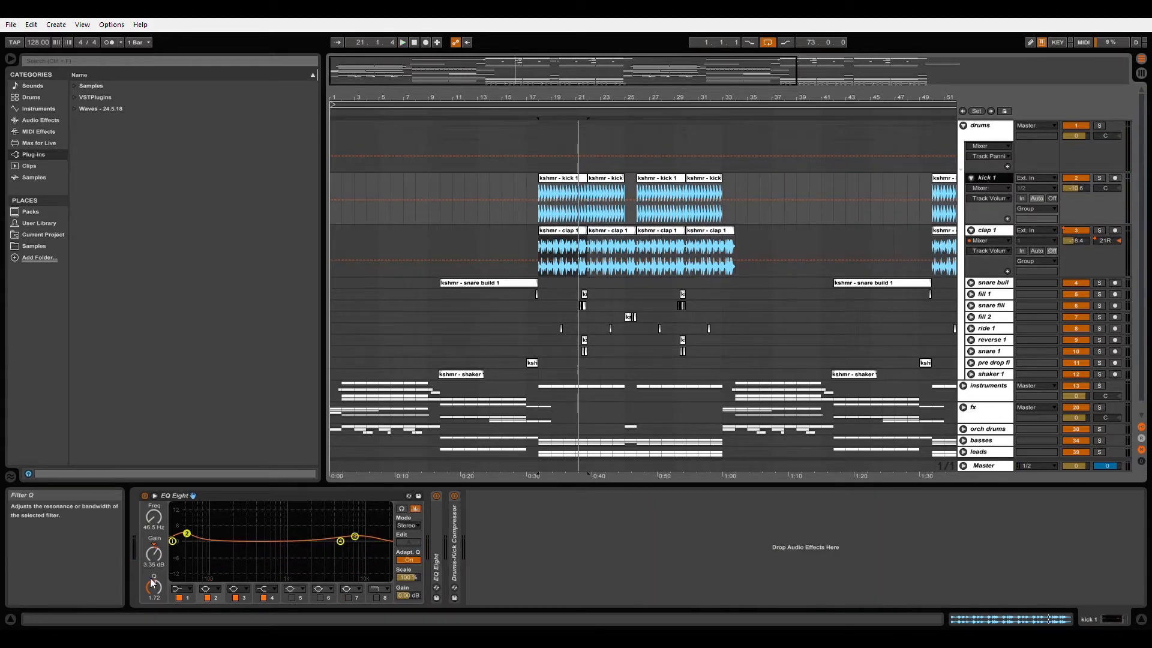
pyautogui.doubleClick(438, 546)
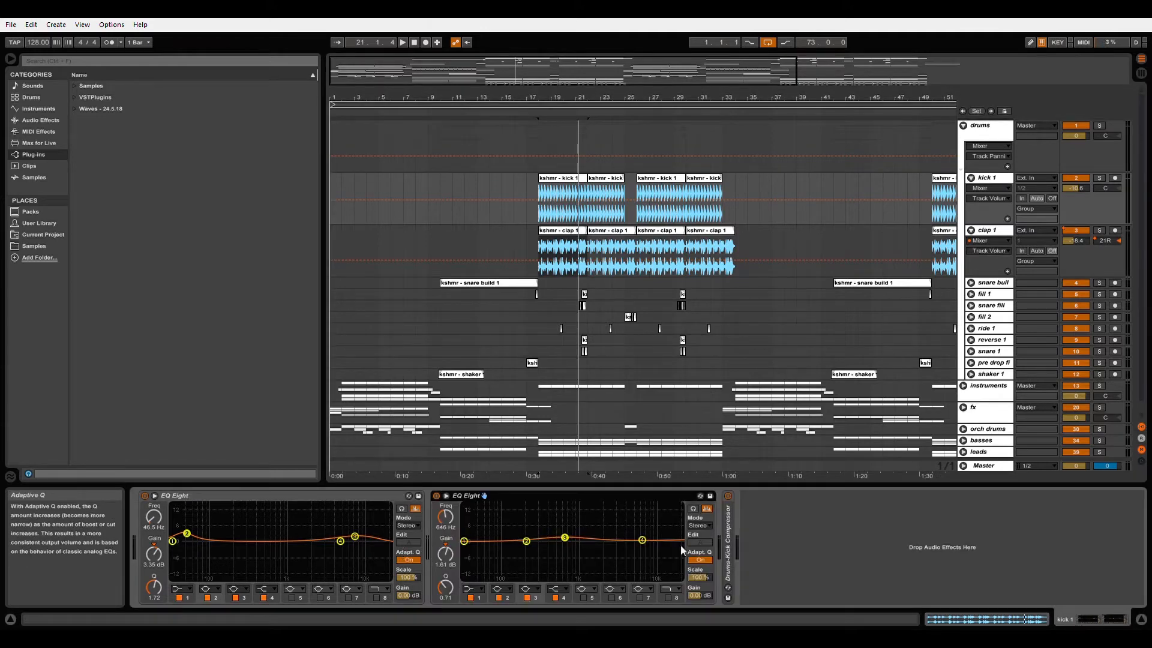
pyautogui.doubleClick(730, 543)
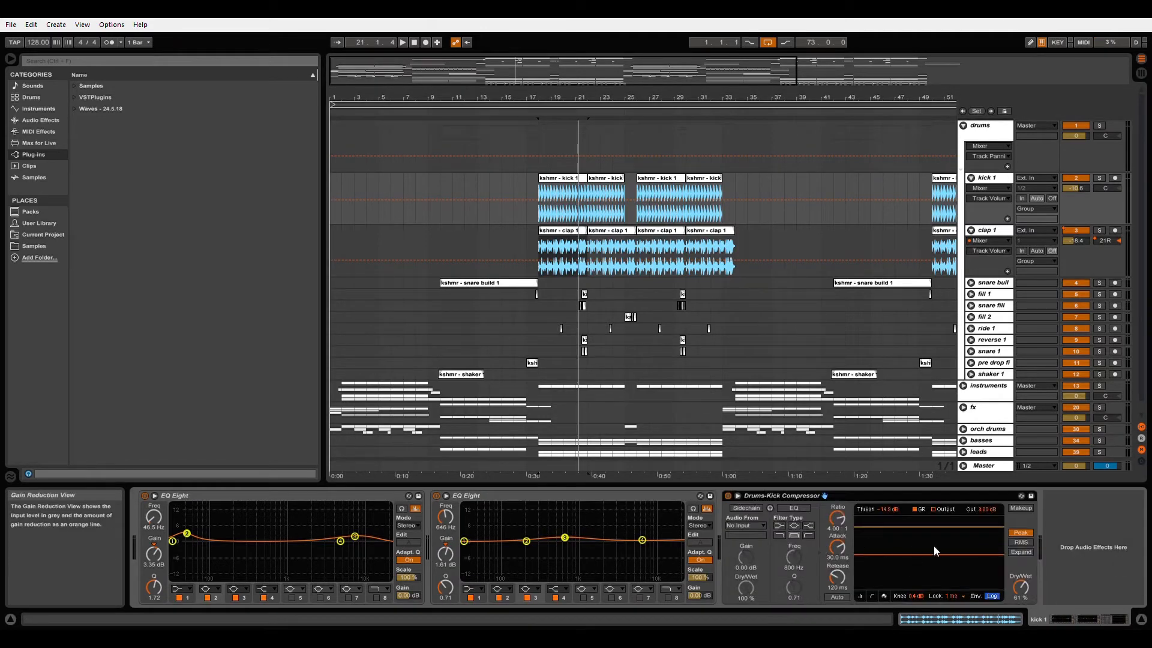
pyautogui.press('space')
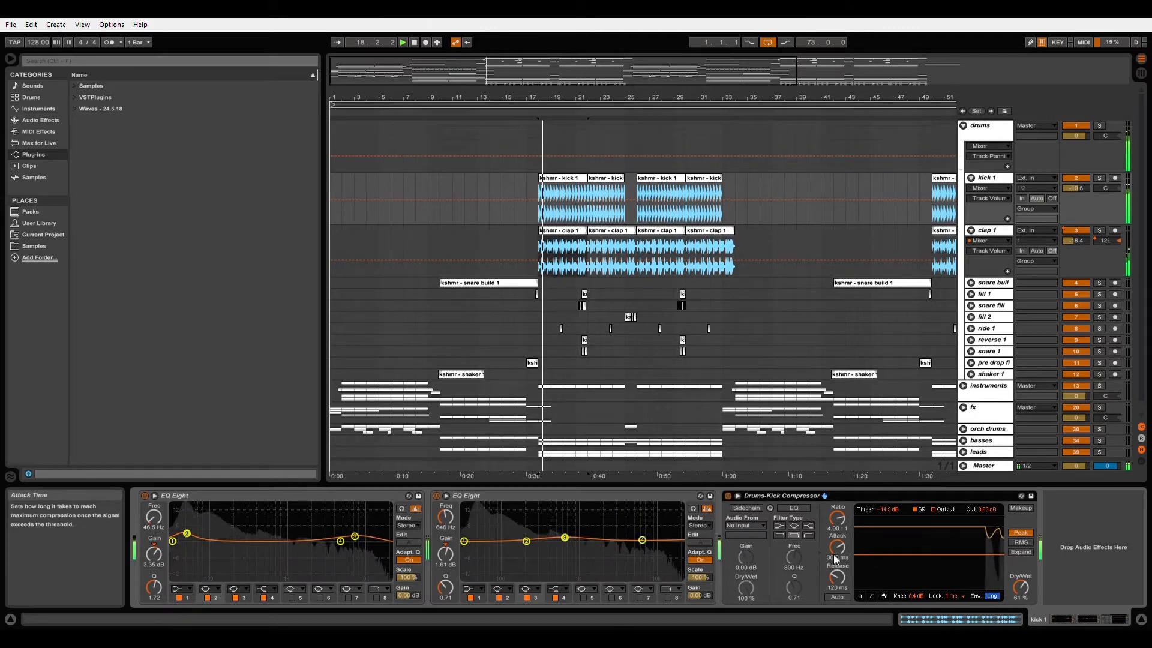
pyautogui.press('space')
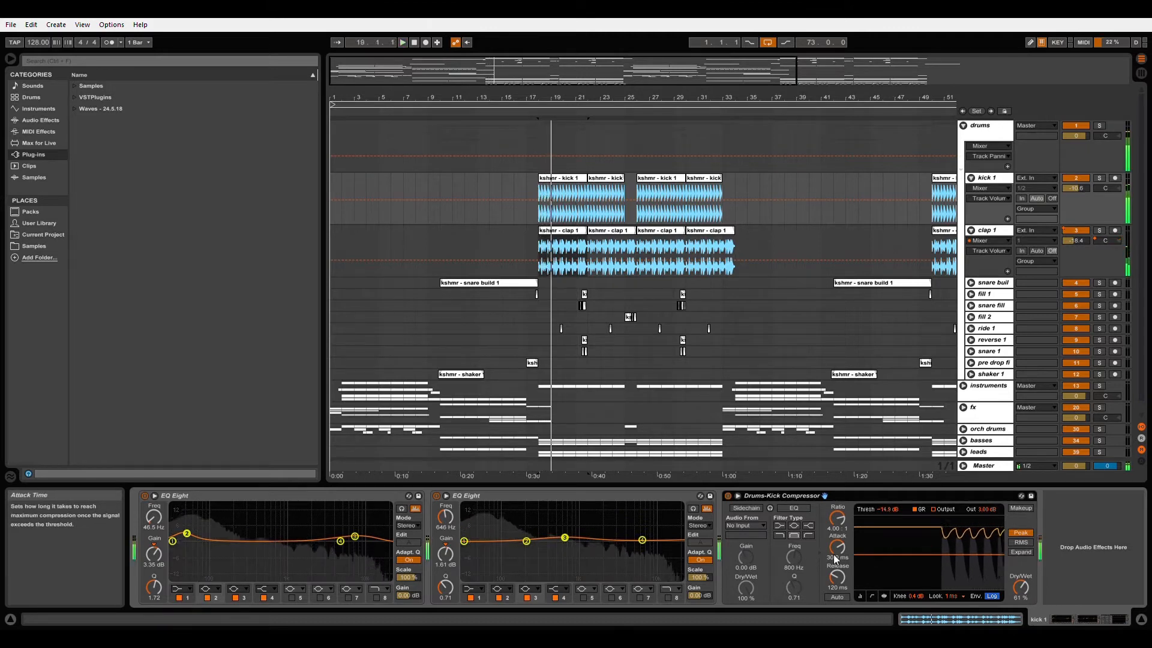
pyautogui.doubleClick(919, 497)
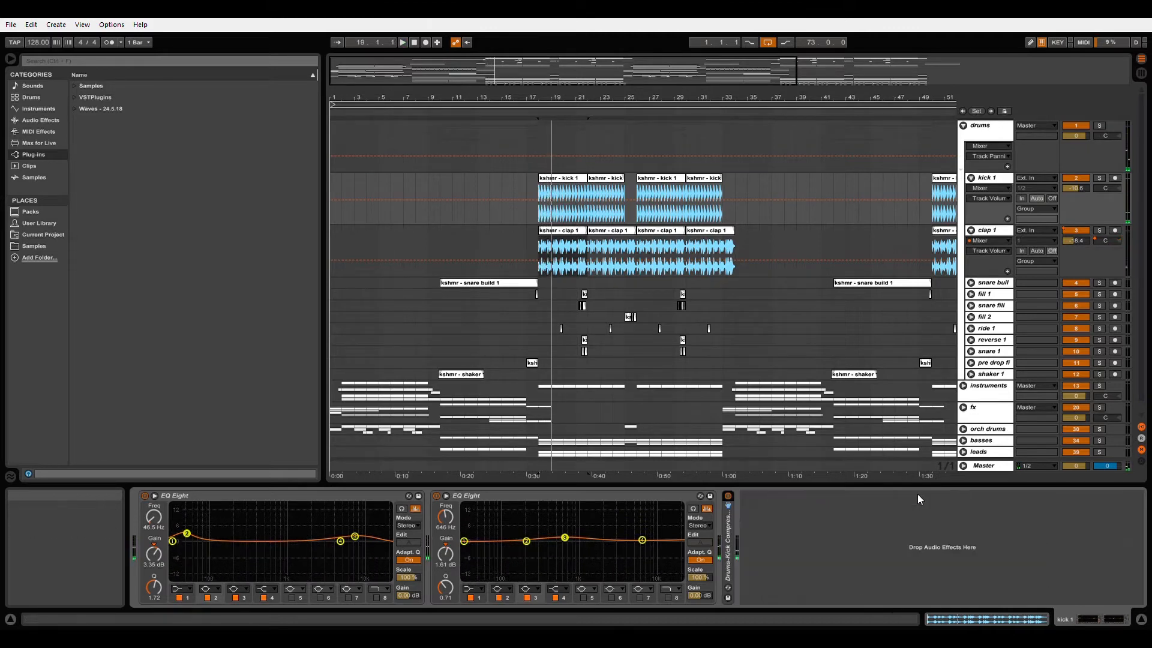
# - Fold clap 1 and set the fill 1 track volume to -16.0 dB while playing its fill before bar 22
pyautogui.click(971, 231)
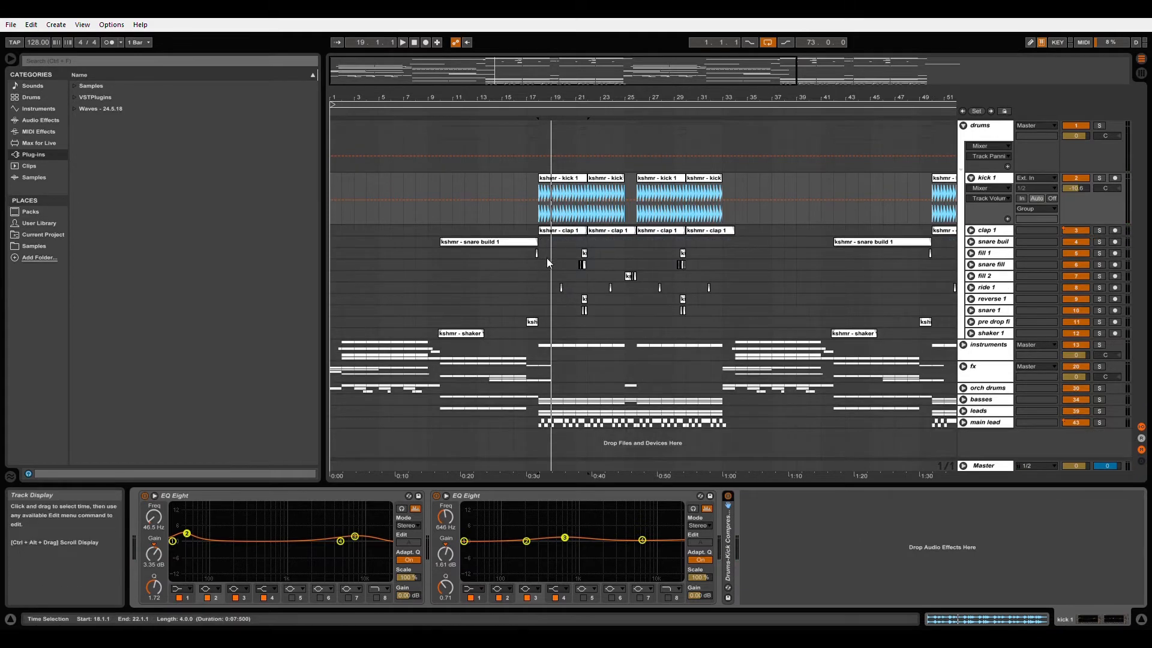
pyautogui.click(542, 253)
pyautogui.click(971, 254)
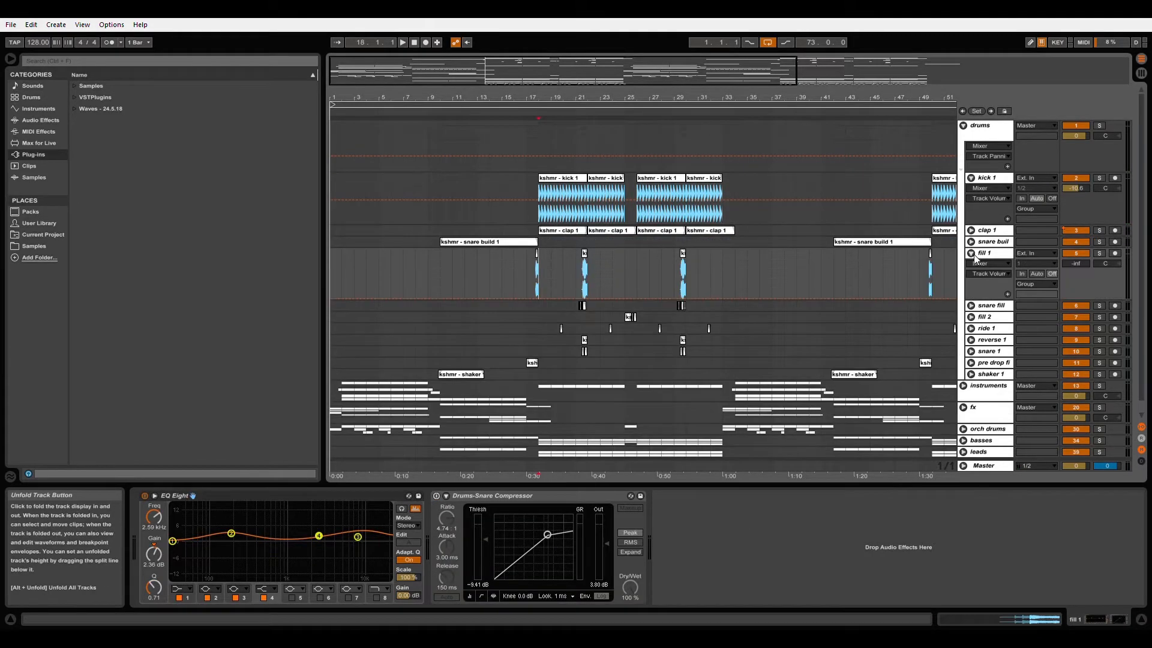
pyautogui.click(585, 252)
pyautogui.moveTo(1076, 264); pyautogui.dragTo(1076, 264)
pyautogui.press('space')
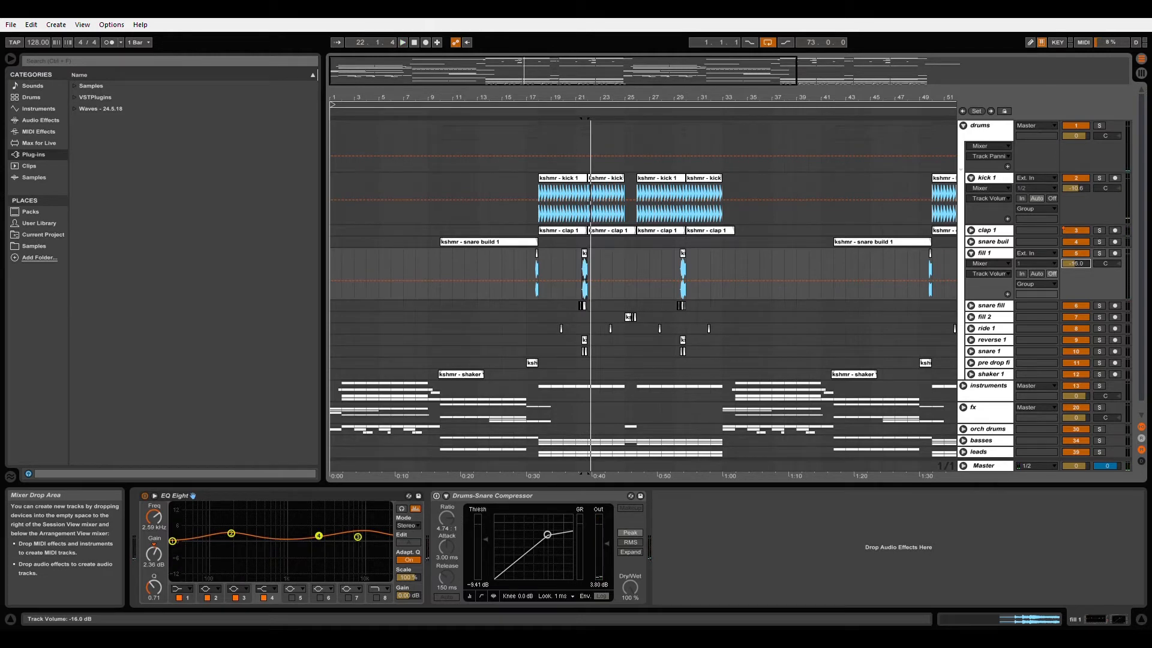
pyautogui.click(971, 253)
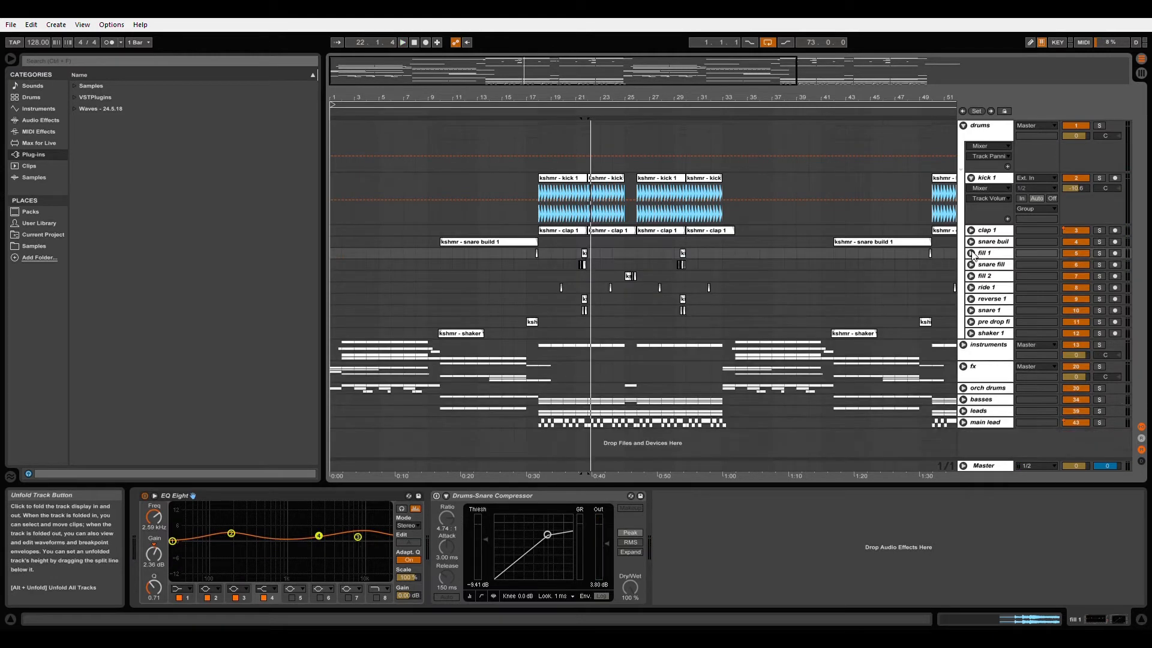
# - Fold kick 1, unfold the basses group and bring the sub 1 volume up to -14.8 dB while playing from bar 18
pyautogui.click(970, 179)
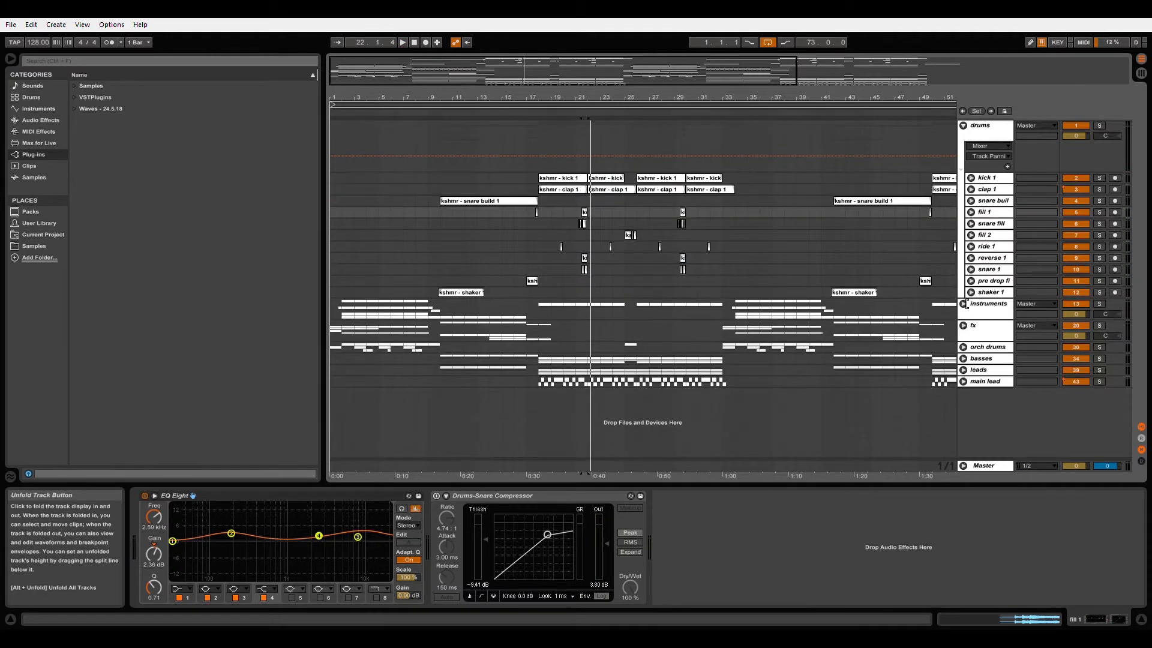
pyautogui.click(963, 359)
pyautogui.click(557, 413)
pyautogui.scroll(-1, 1142, 234)
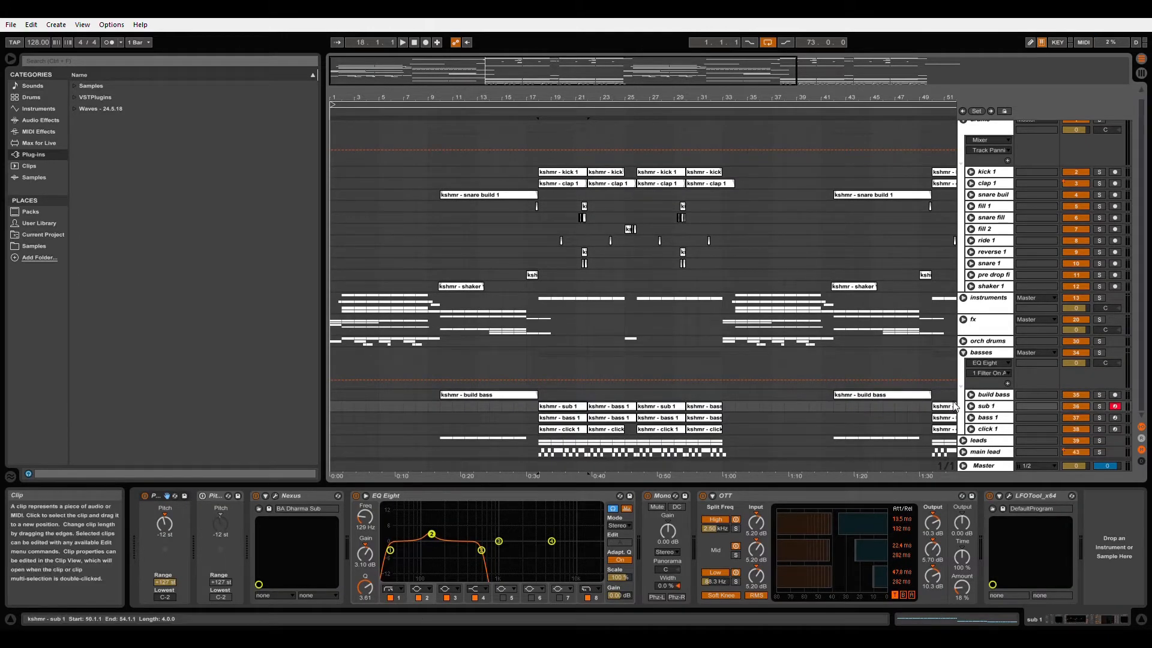
pyautogui.click(971, 413)
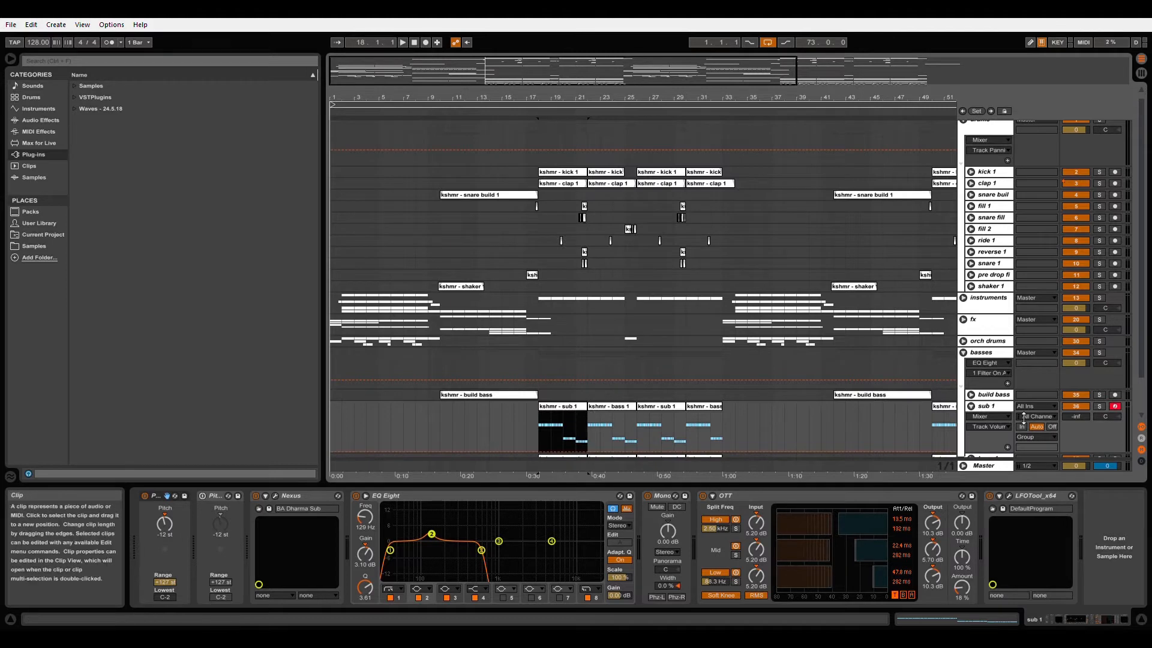
pyautogui.moveTo(1075, 416); pyautogui.dragTo(1075, 394)
pyautogui.press('space')
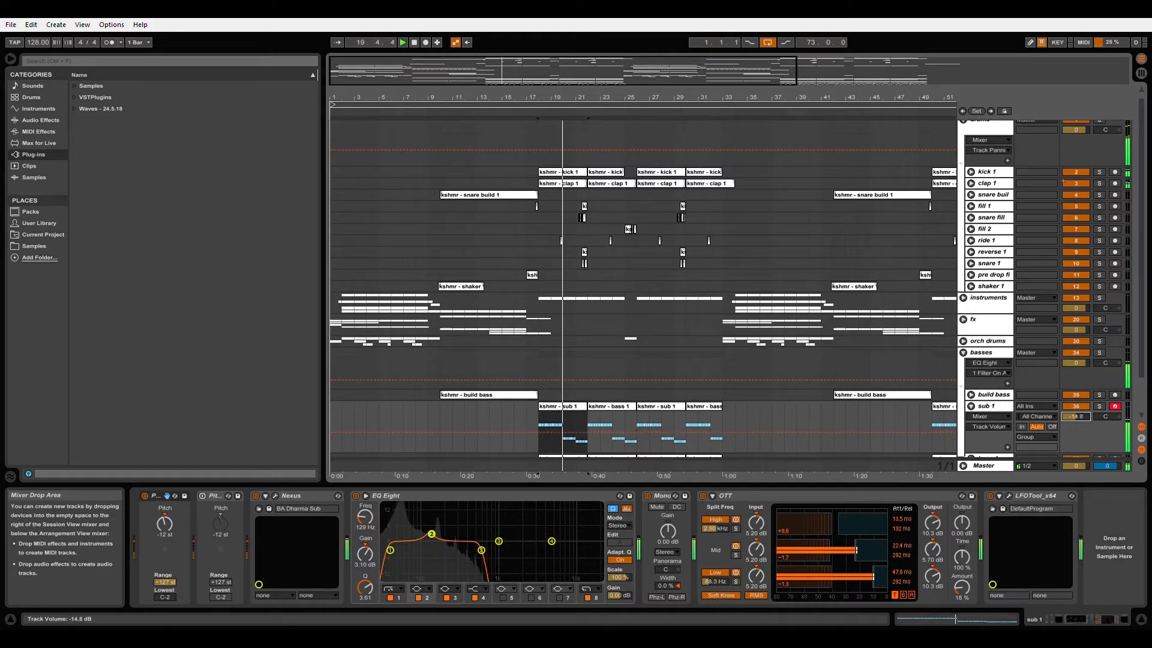
pyautogui.click(972, 408)
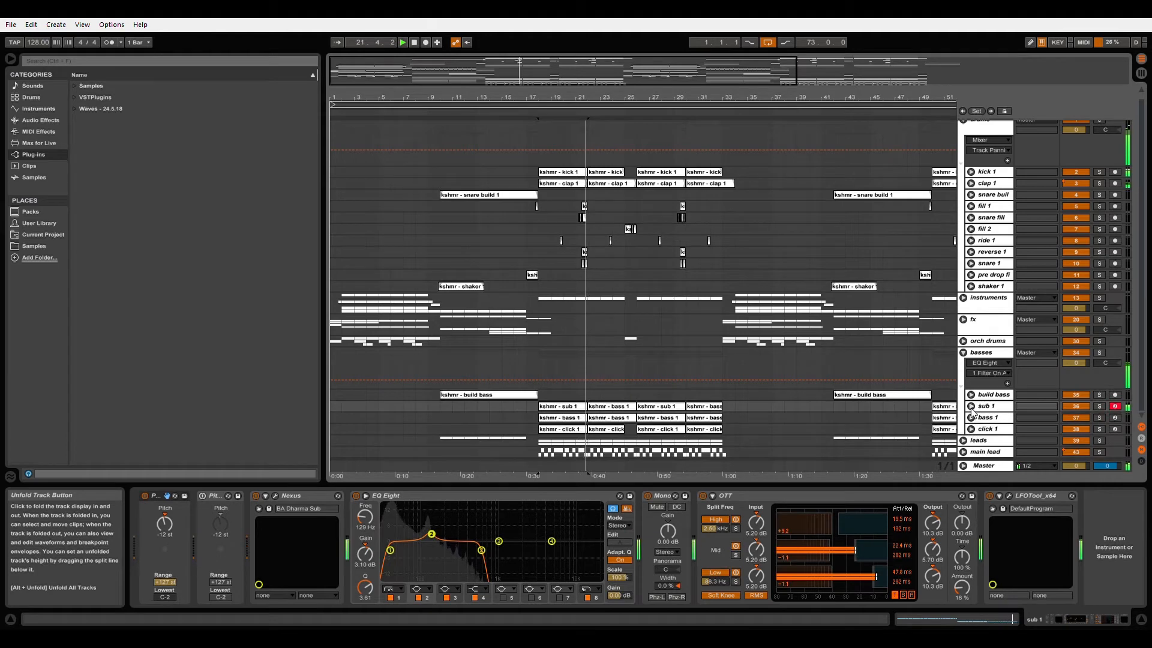
pyautogui.press('space')
# - Set the bass 1 volume to -14.2 dB while playing from bar 18, and collapse its first A Bit Warmer
pyautogui.click(987, 406)
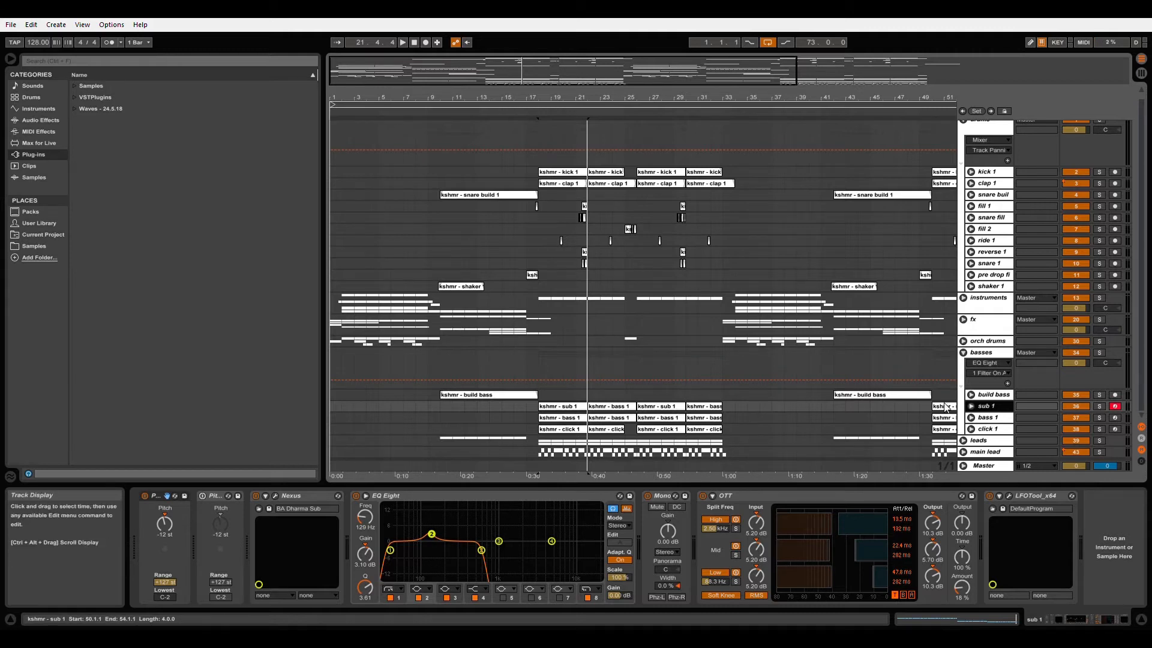
pyautogui.click(971, 417)
pyautogui.click(566, 413)
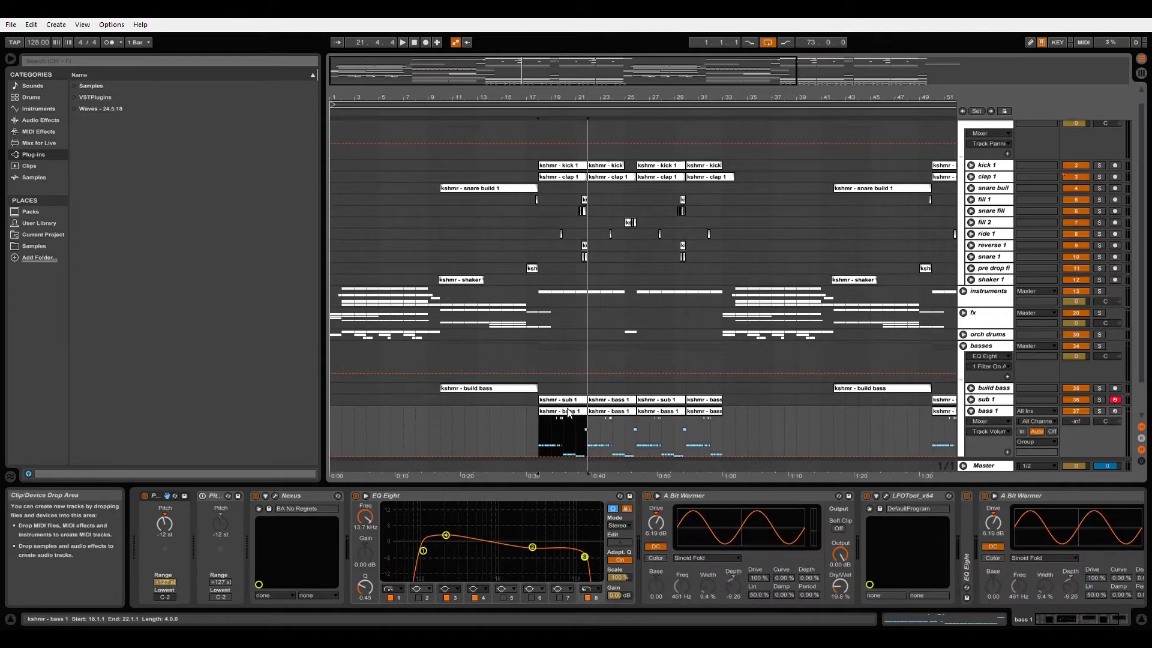
pyautogui.press('space')
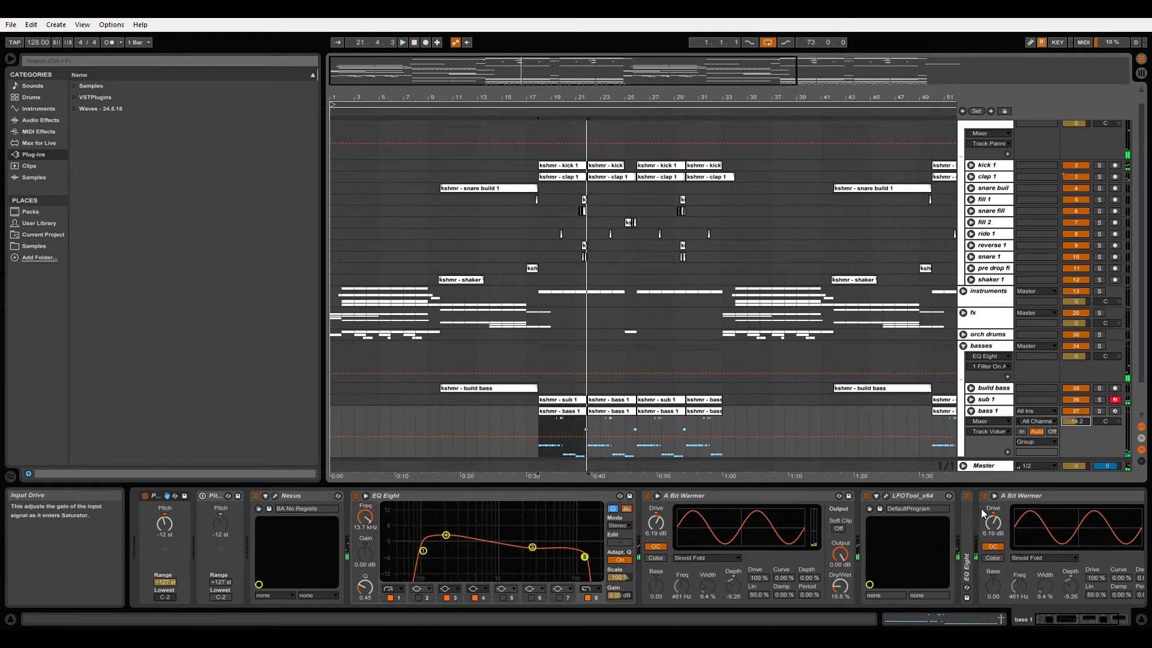
pyautogui.doubleClick(749, 494)
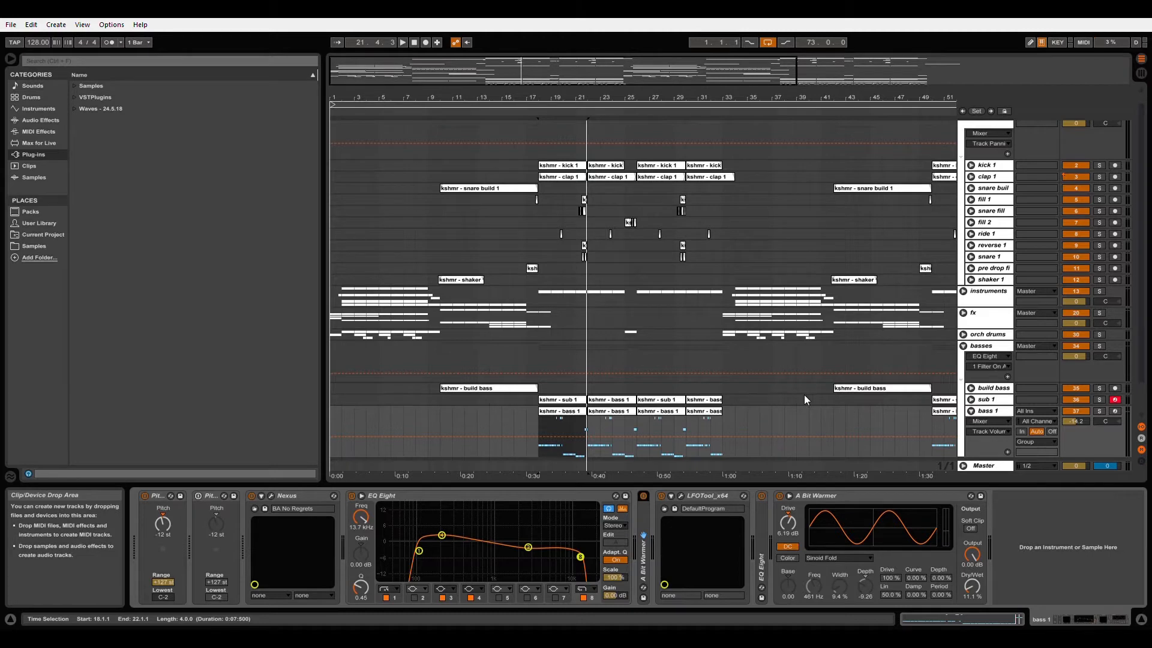
pyautogui.press('space')
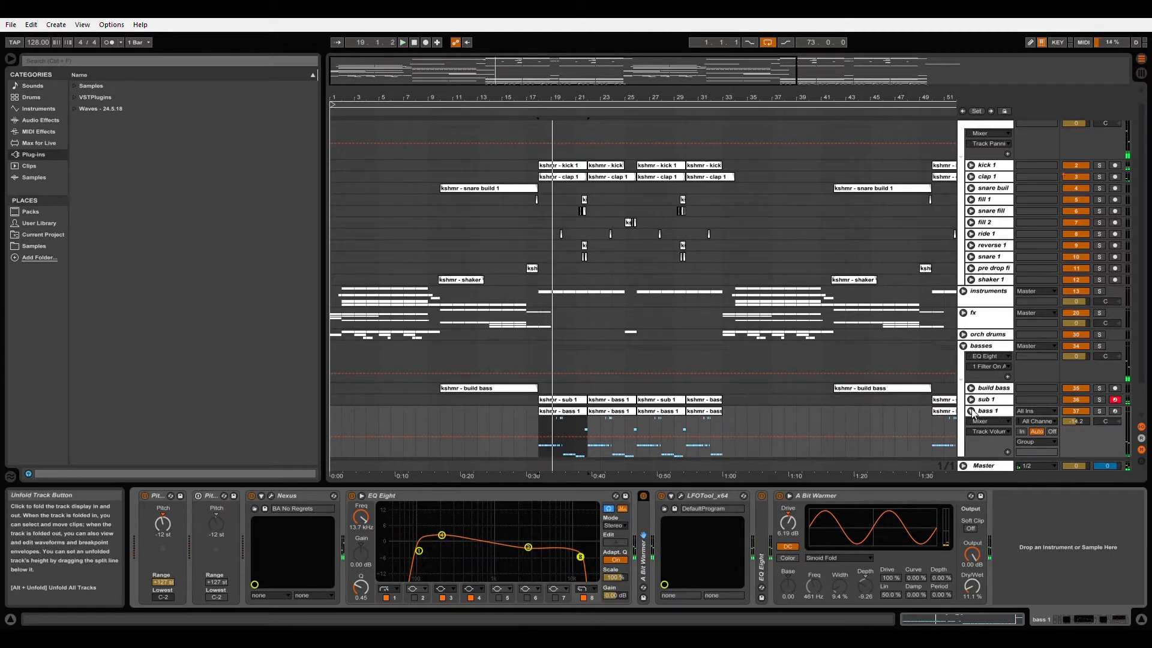
pyautogui.click(971, 411)
# - Unfold and solo the click 1 track, and bring its volume up to -14.2 dB while playing its clip
pyautogui.click(971, 422)
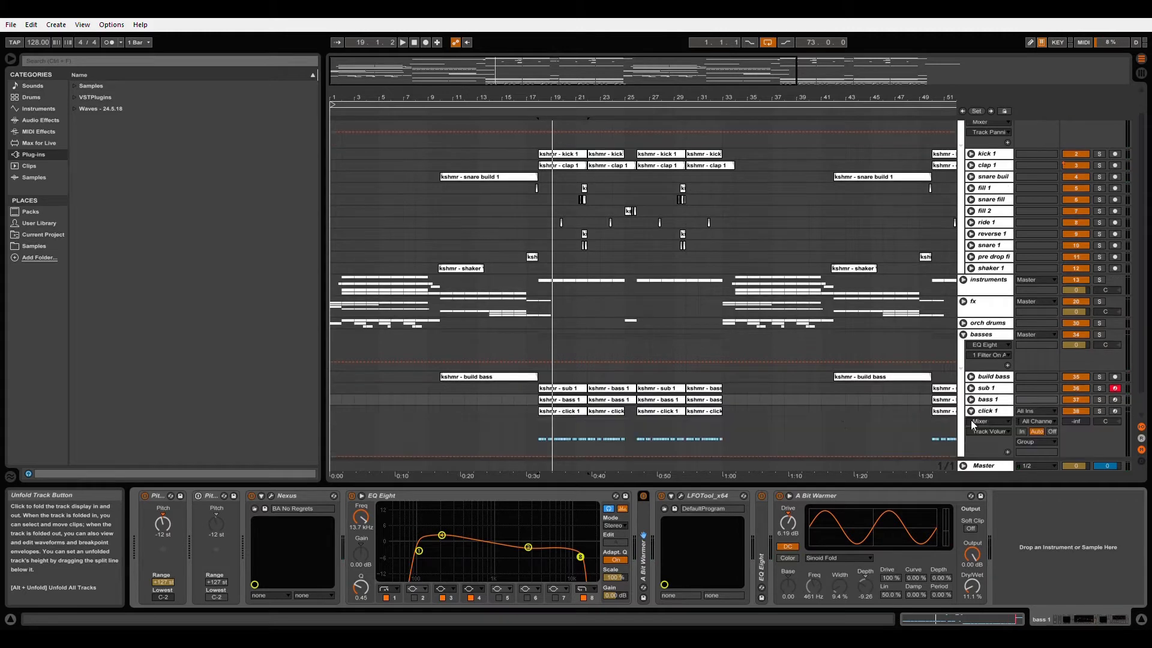
pyautogui.click(569, 415)
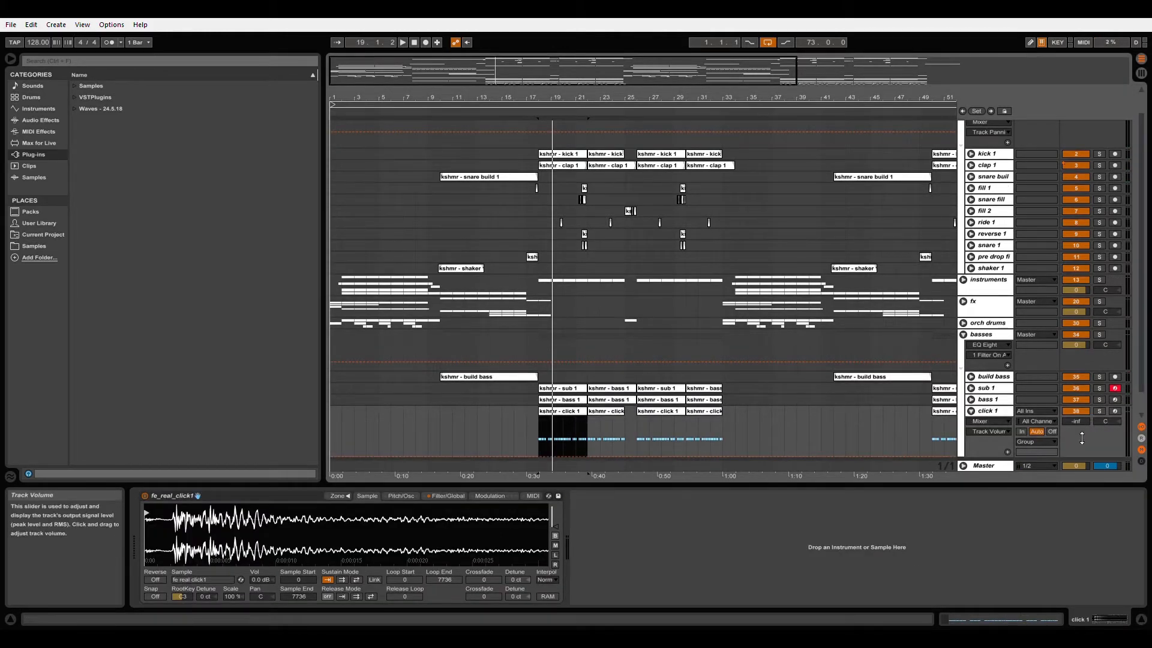
pyautogui.click(1099, 412)
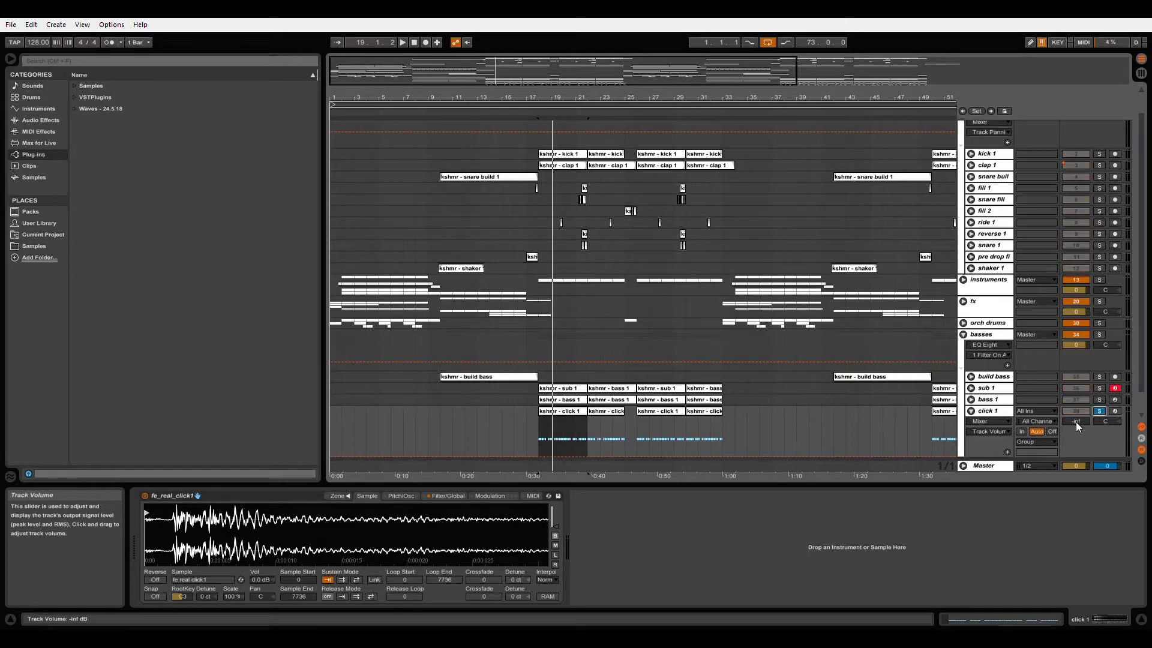
pyautogui.moveTo(1076, 422); pyautogui.dragTo(1076, 384)
pyautogui.press('space')
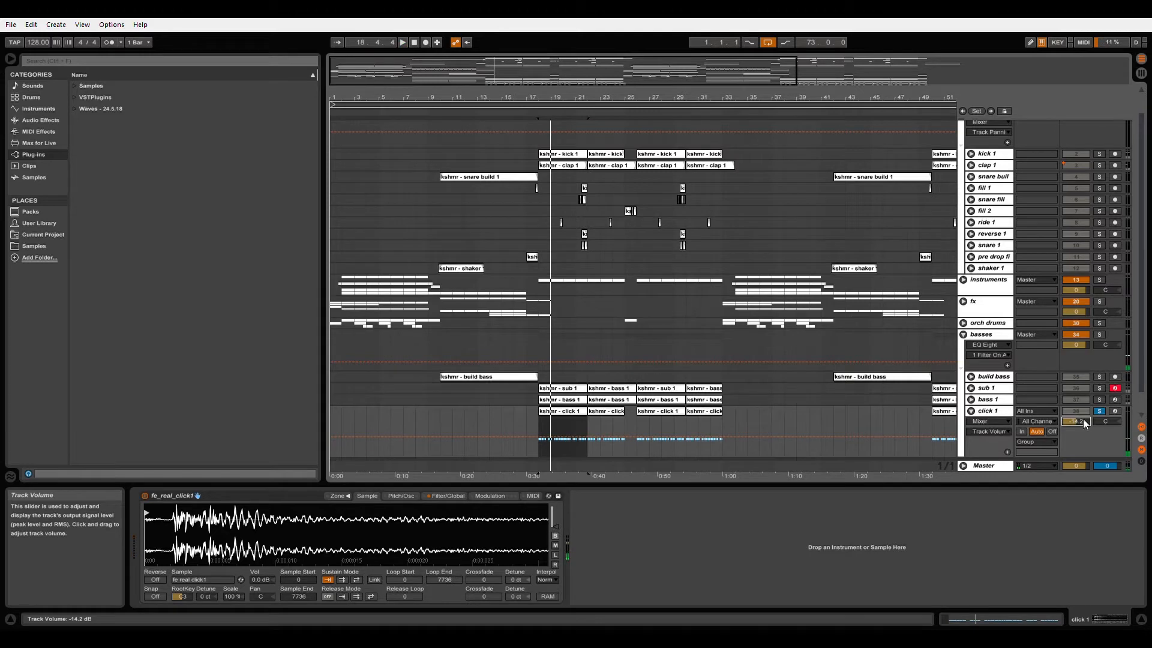
# - Solo the basses group instead, lower the click 1 volume to -15.9 dB against the other basses, and fold the group
pyautogui.click(1099, 335)
pyautogui.press('space')
pyautogui.moveTo(1080, 419)
pyautogui.mouseDown()
pyautogui.moveTo(1080, 405)
pyautogui.moveTo(1079, 426)
pyautogui.mouseUp()
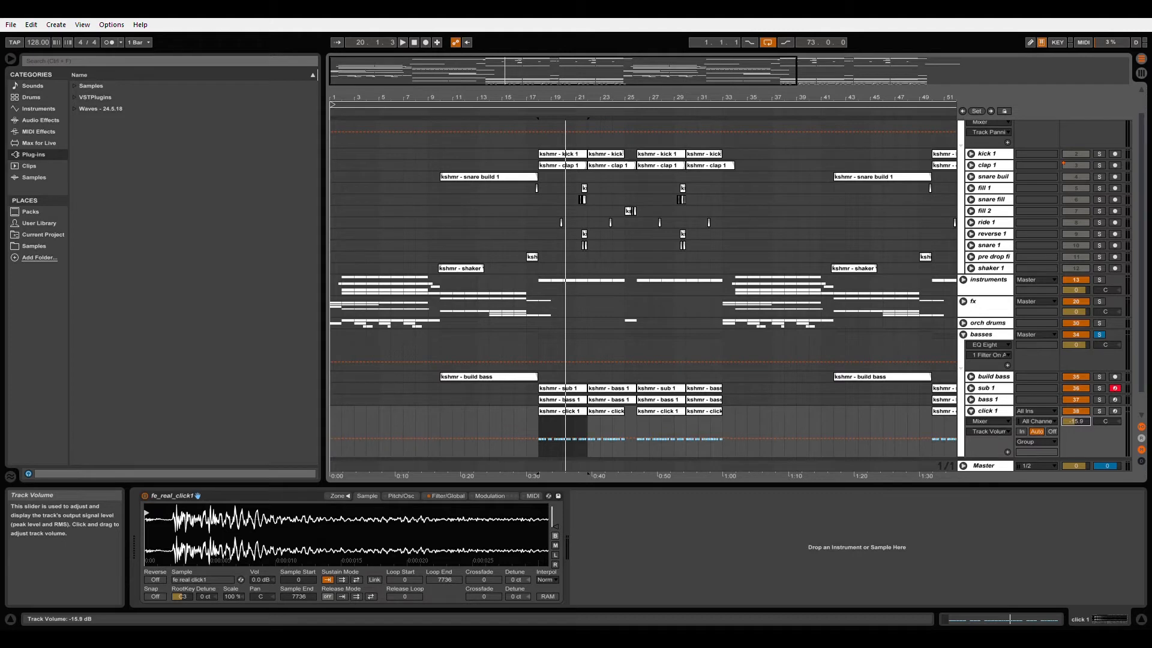
pyautogui.press('space')
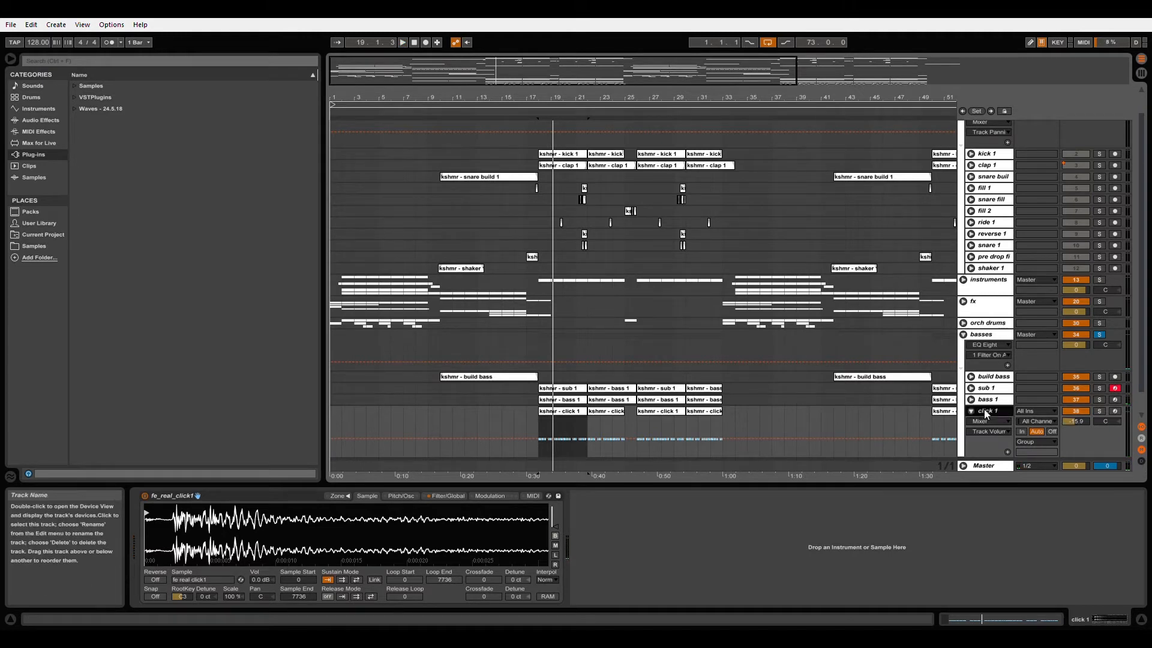
pyautogui.click(964, 335)
pyautogui.click(963, 370)
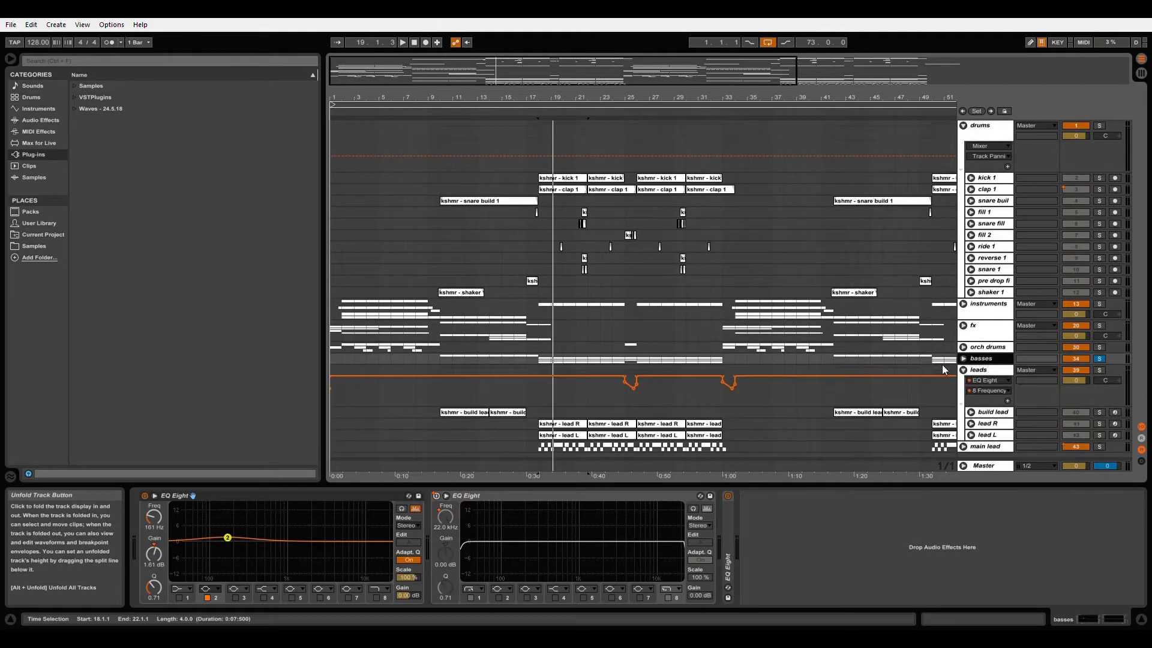
pyautogui.click(555, 423)
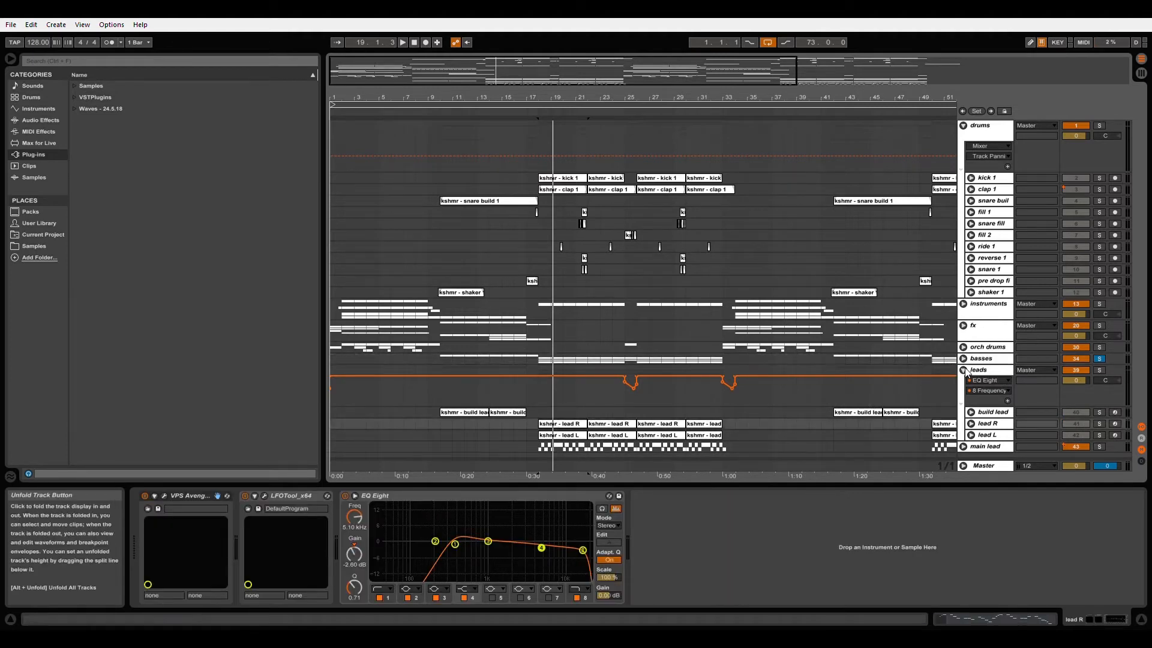
pyautogui.click(971, 423)
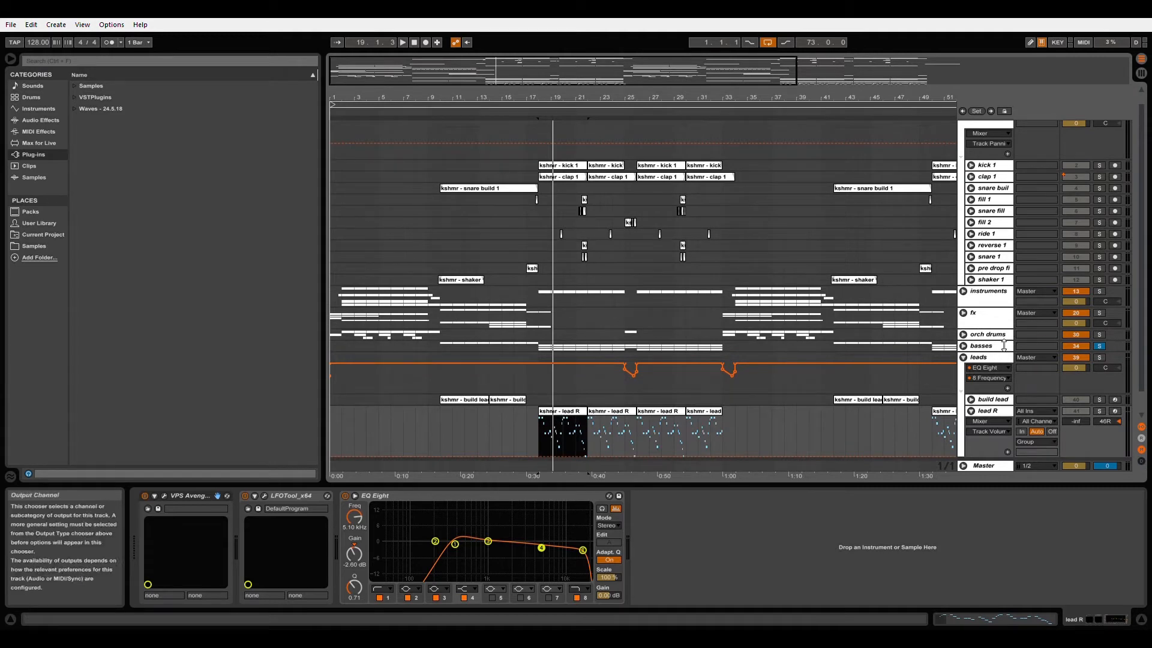
pyautogui.click(970, 358)
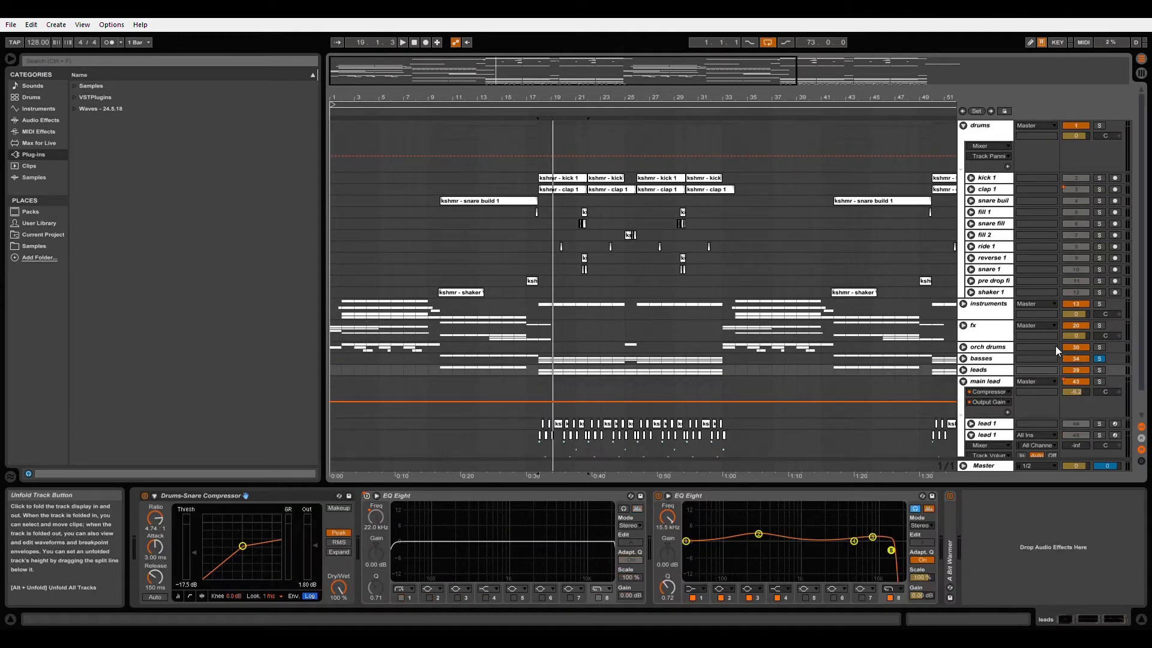
# - Unfold both lead 1 tracks in the main lead group and select the lower one's first clip at bar 18
pyautogui.moveTo(1141, 312); pyautogui.dragTo(1141, 427)
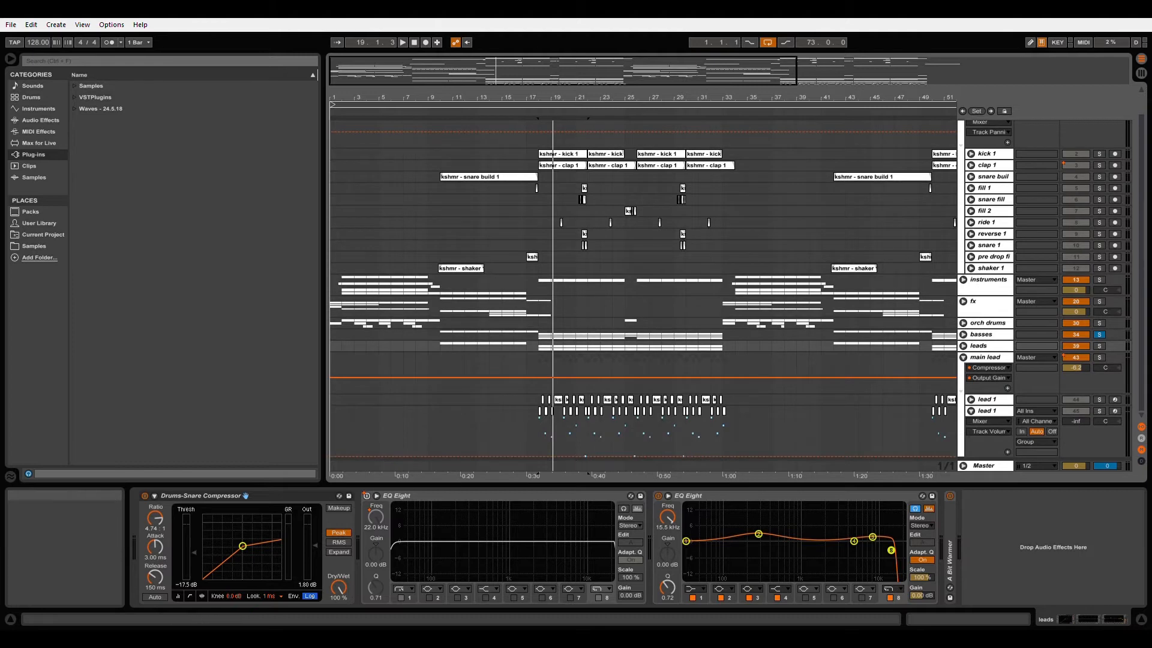
pyautogui.moveTo(564, 104); pyautogui.dragTo(562, 144)
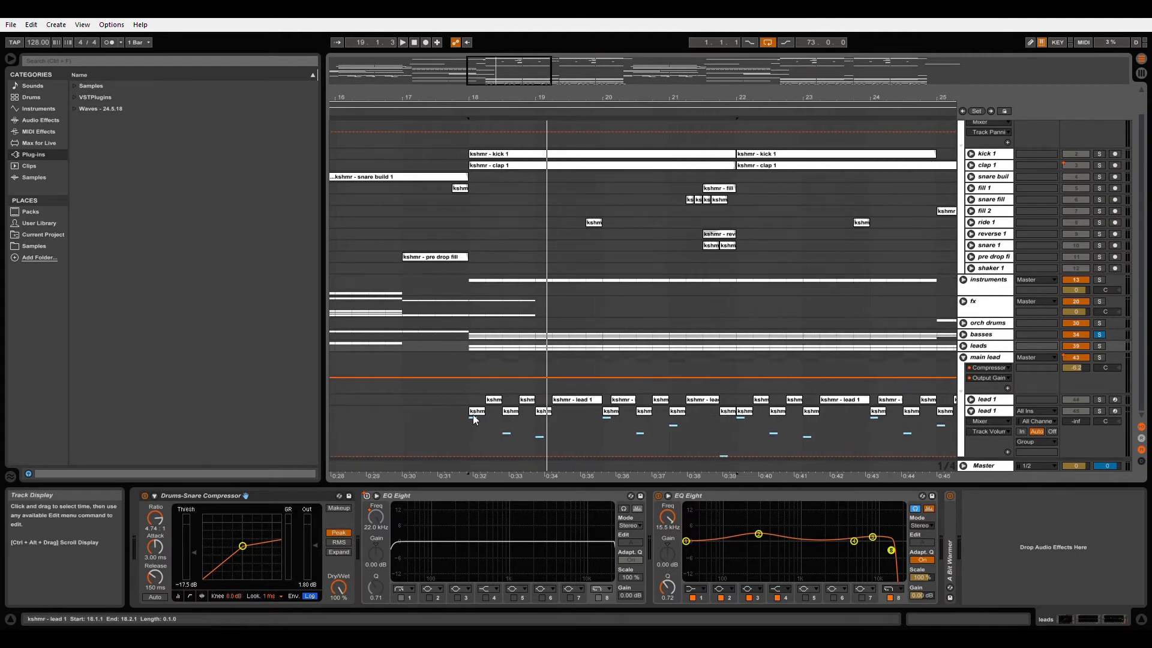
pyautogui.click(475, 415)
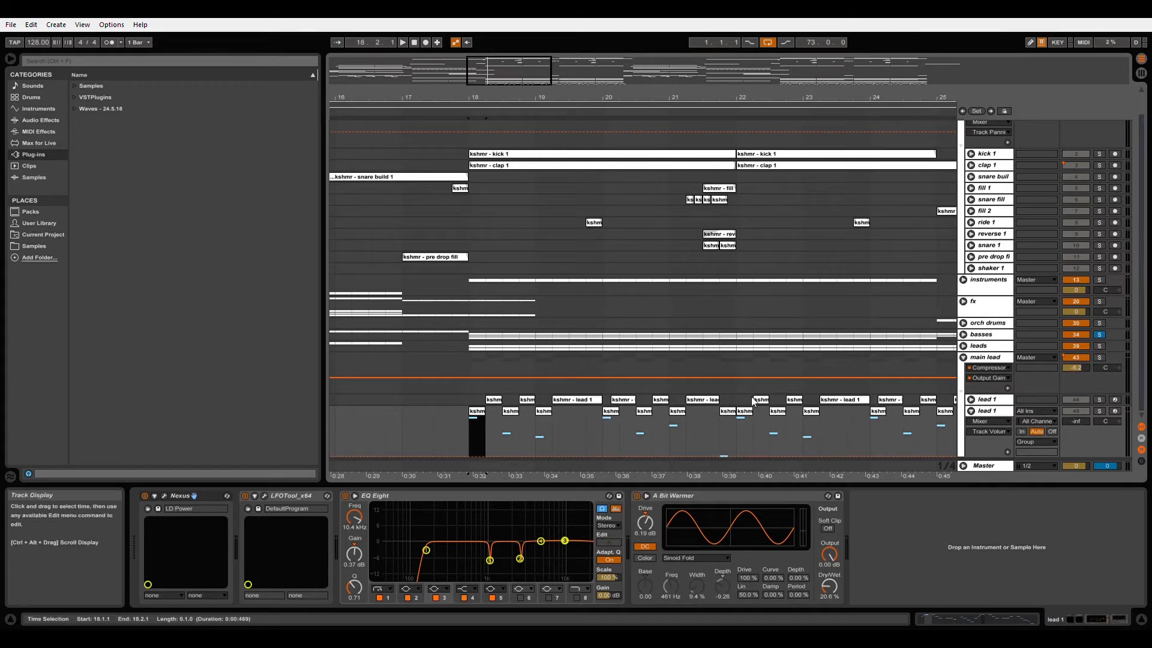
pyautogui.click(962, 400)
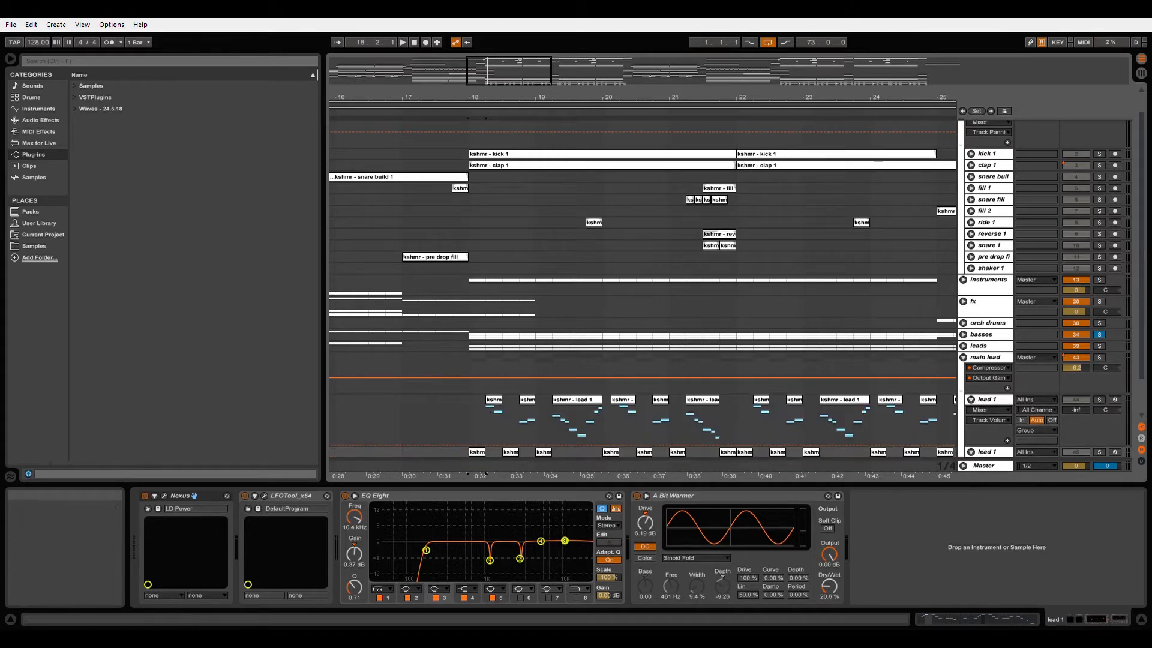
pyautogui.click(970, 452)
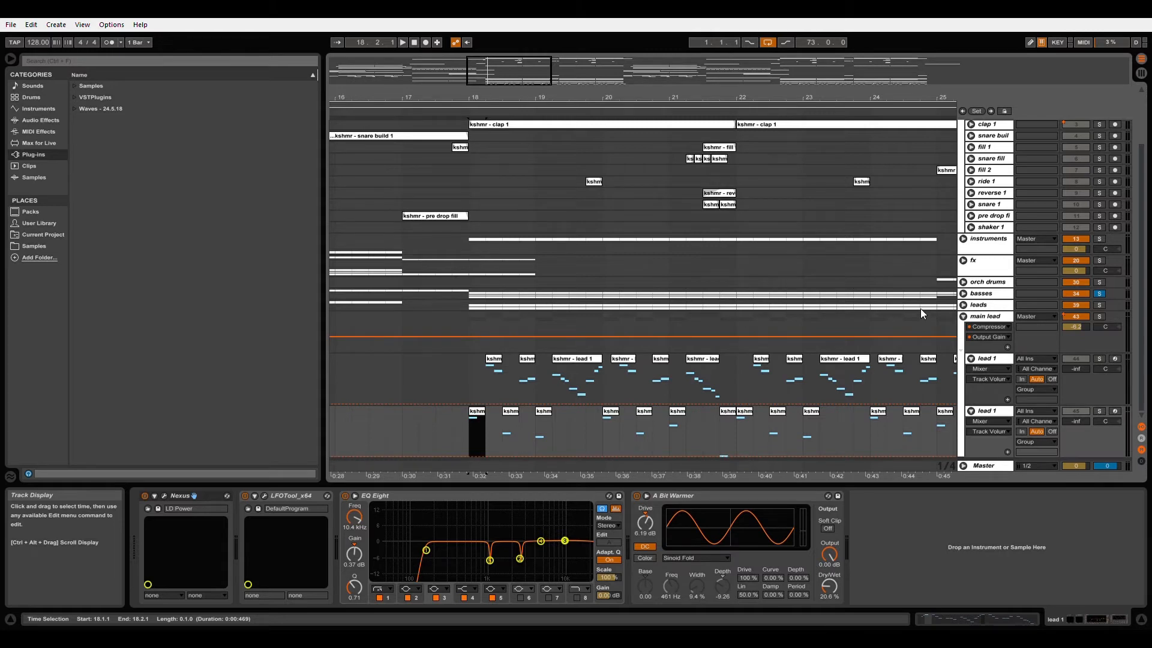
# - Solo the main lead group instead of the basses and set the lower lead 1 volume to -13.2 dB during playback
pyautogui.click(1078, 359)
pyautogui.click(1099, 316)
pyautogui.click(1076, 412)
pyautogui.moveTo(1078, 420)
pyautogui.mouseDown()
pyautogui.moveTo(1078, 402)
pyautogui.moveTo(1076, 420)
pyautogui.mouseUp()
pyautogui.press('space')
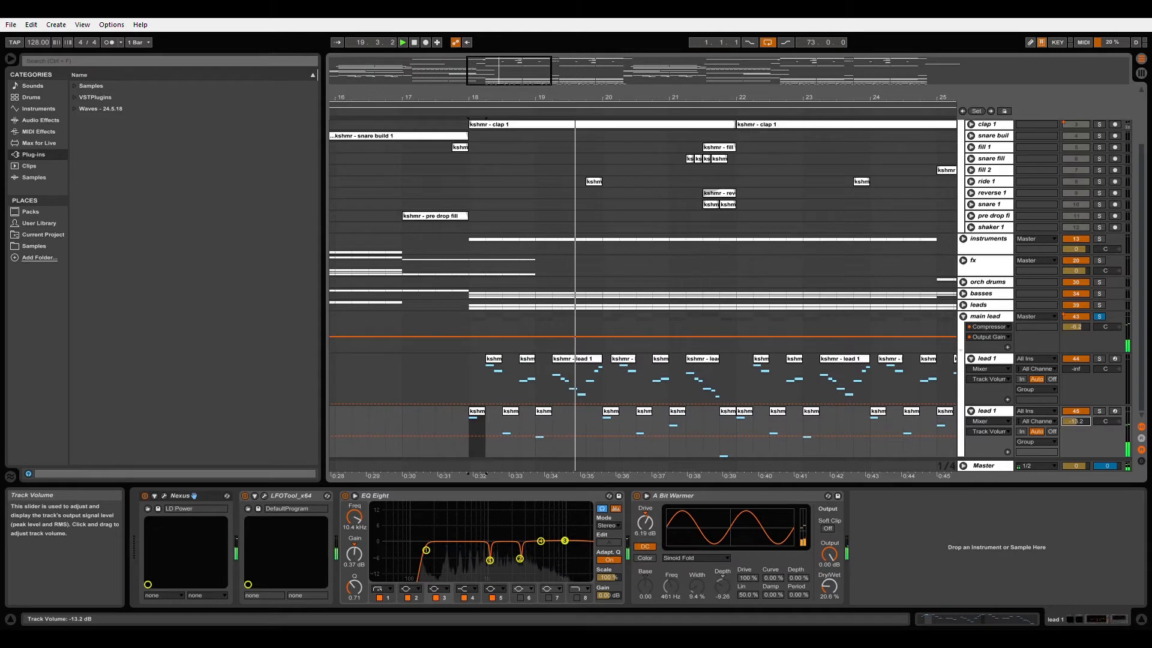
pyautogui.press('space')
# - Unsolo the main lead group, set the upper lead 1 volume to -13.2 dB against the full drop, and fold the lead tracks
pyautogui.click(1099, 316)
pyautogui.press('space')
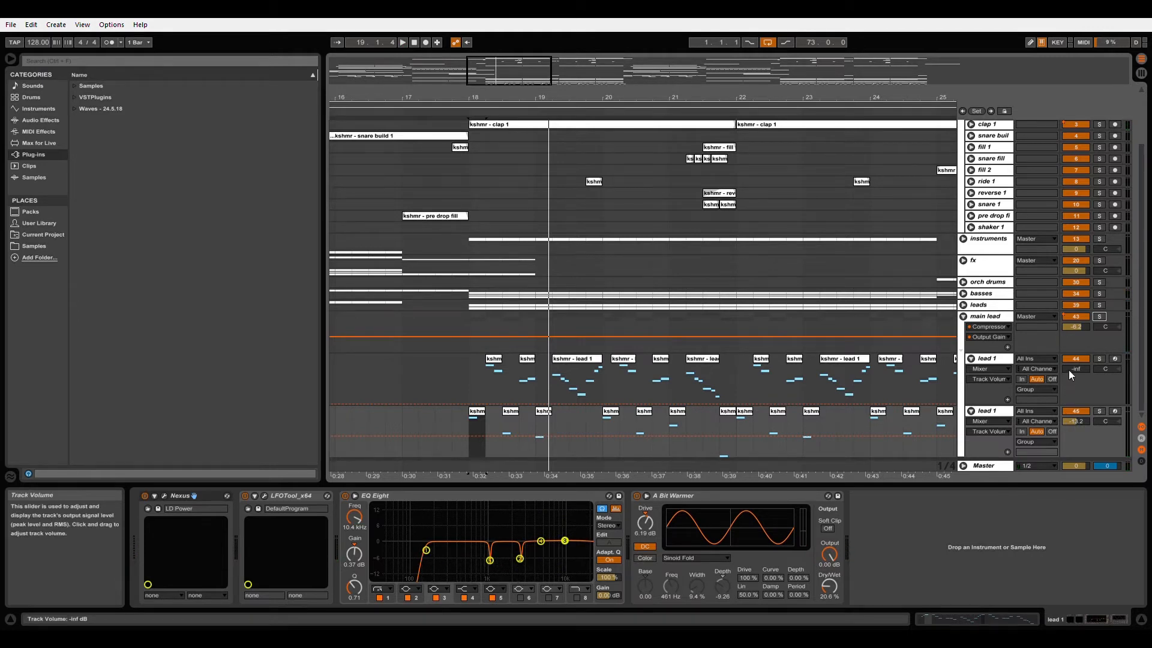
pyautogui.moveTo(1068, 370); pyautogui.dragTo(1068, 354)
pyautogui.press('space')
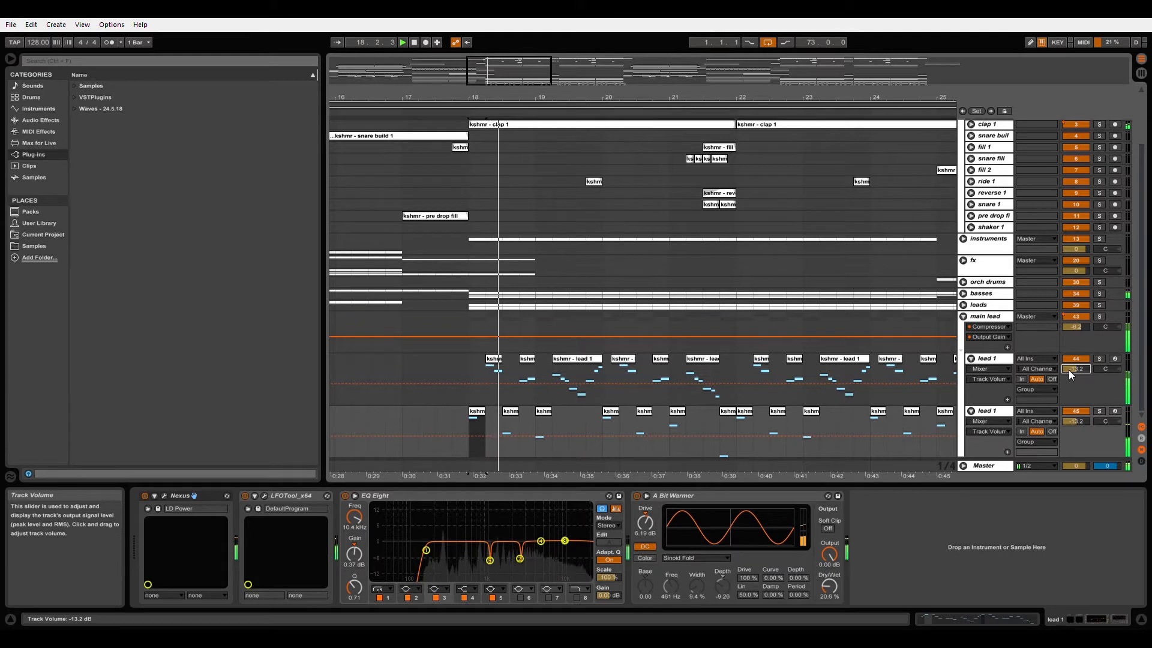
pyautogui.click(972, 359)
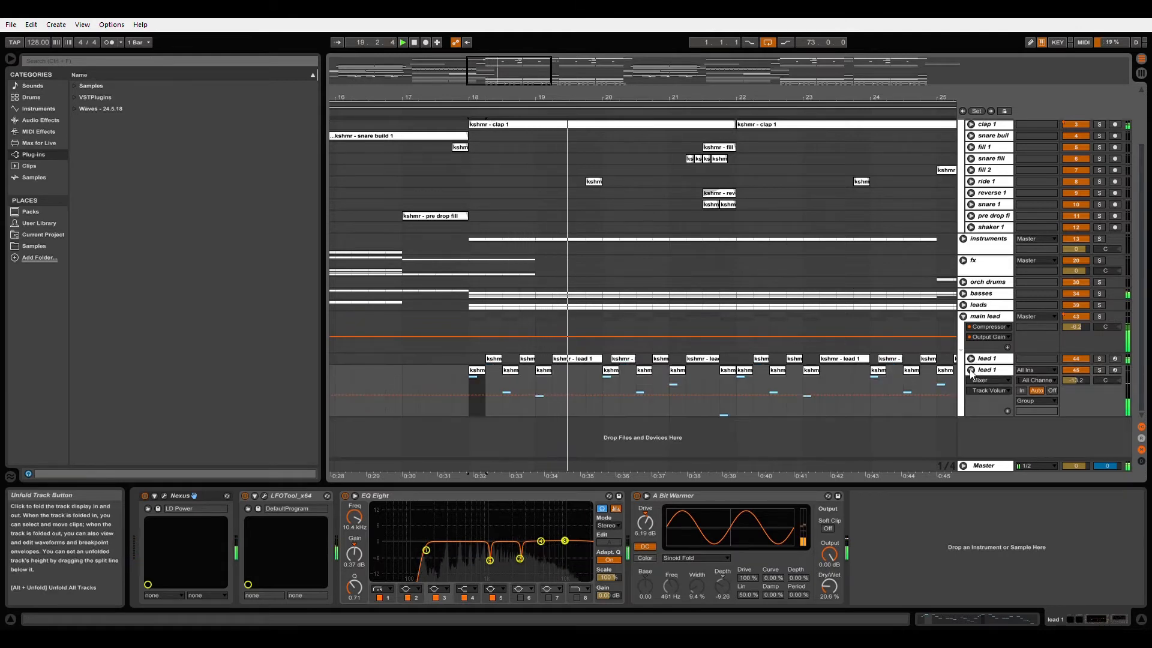
pyautogui.click(970, 370)
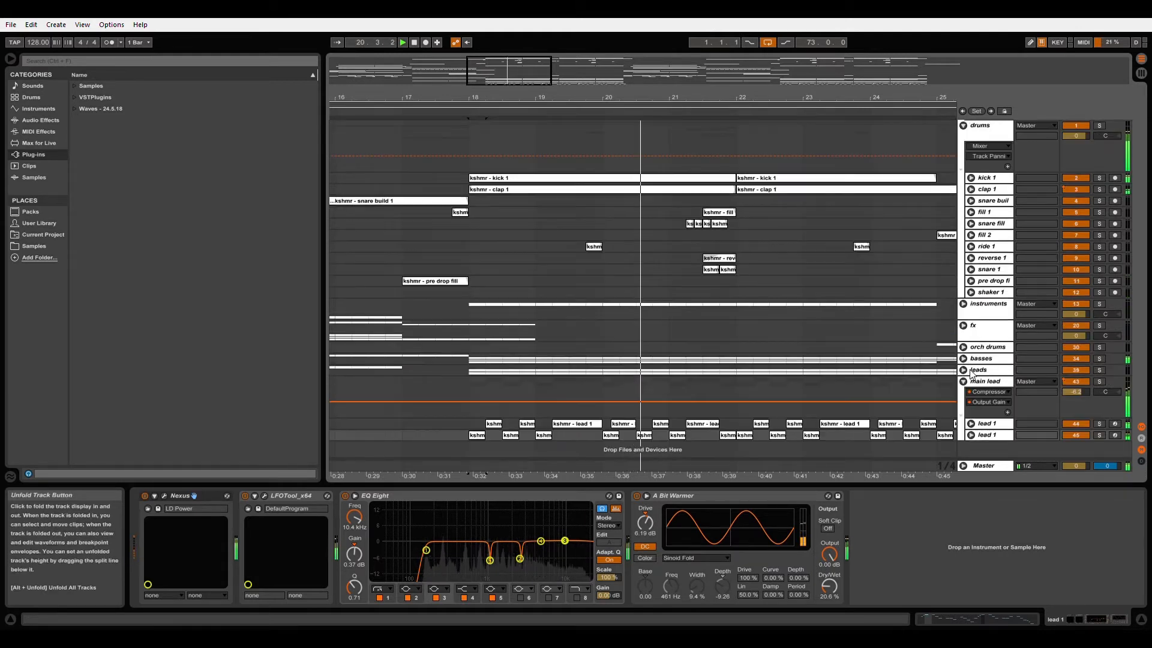
pyautogui.click(963, 382)
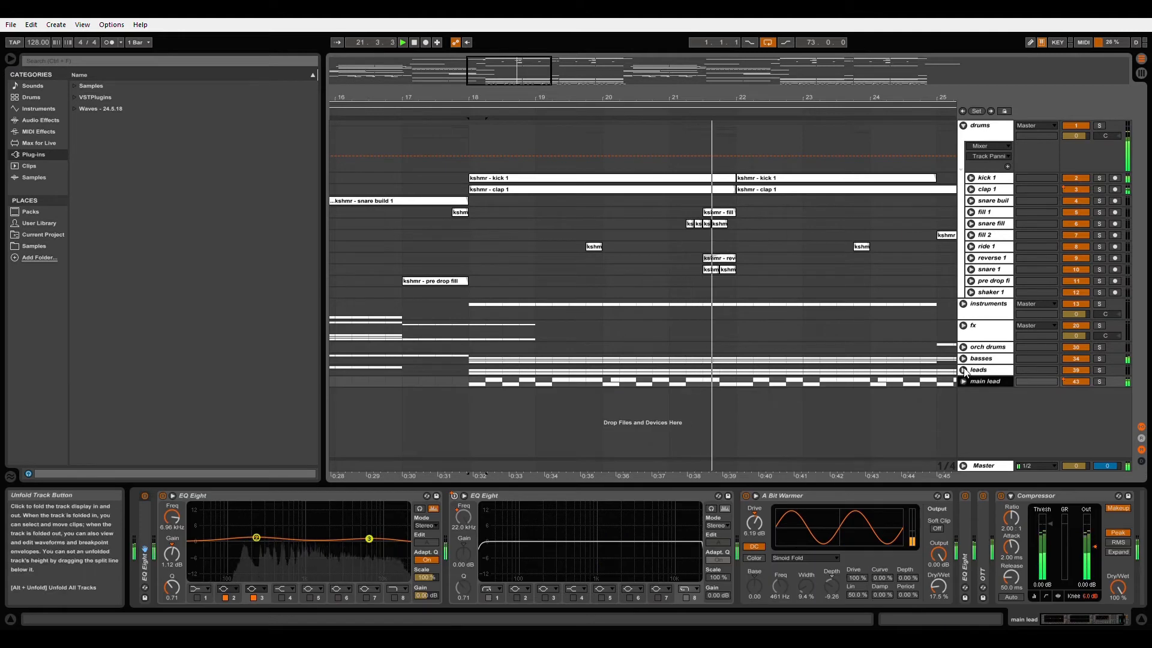
# - Examine the main lead group's effects chain, expanding OTT and collapsing A Bit Warmer
pyautogui.doubleClick(987, 423)
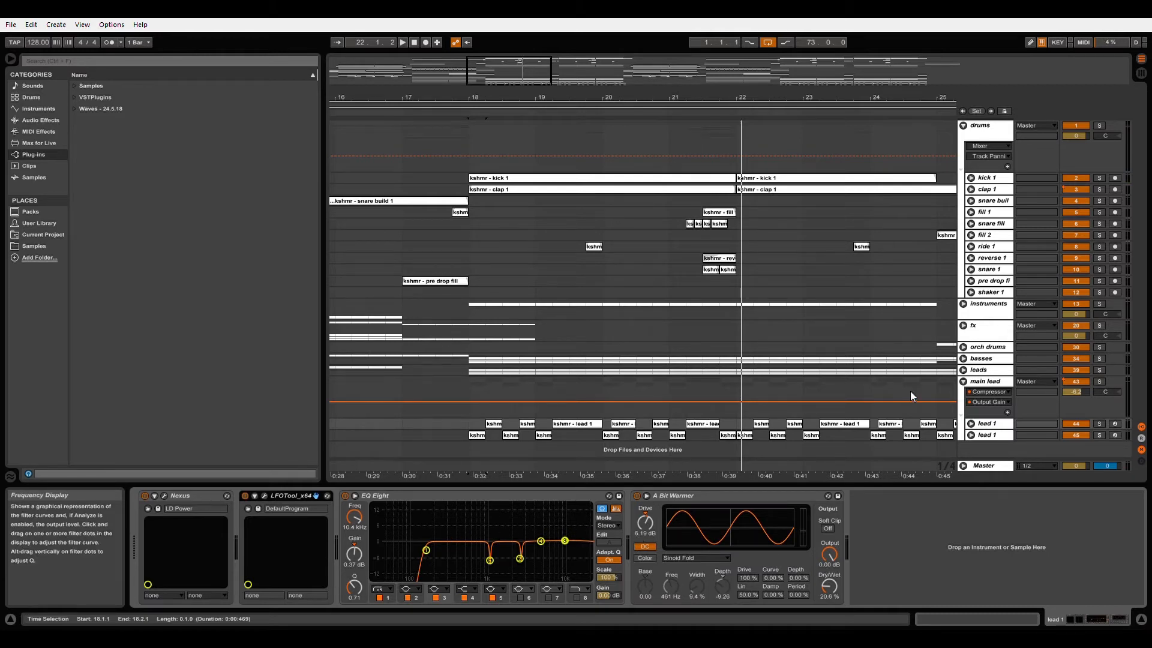
pyautogui.click(979, 382)
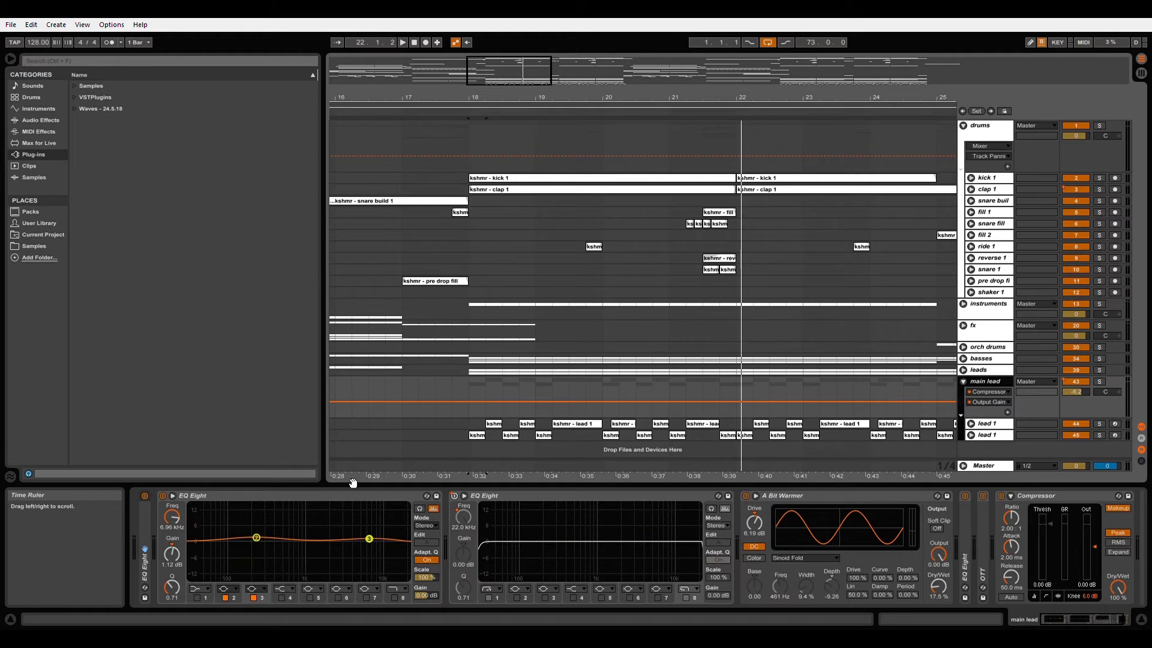
pyautogui.doubleClick(981, 539)
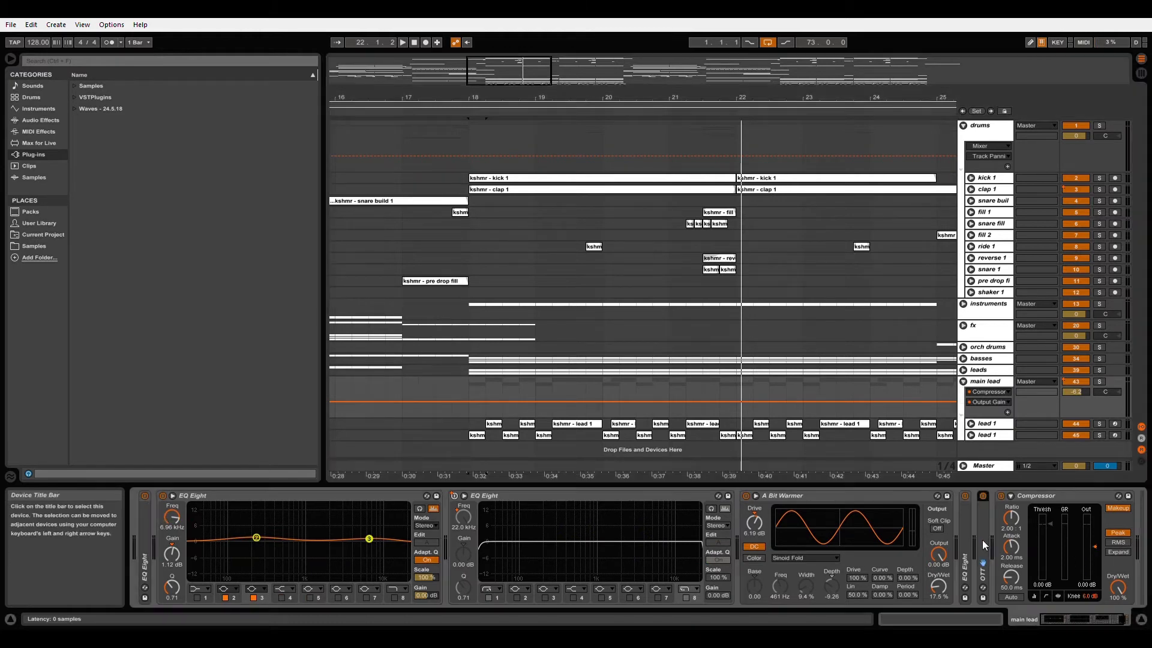
pyautogui.doubleClick(851, 495)
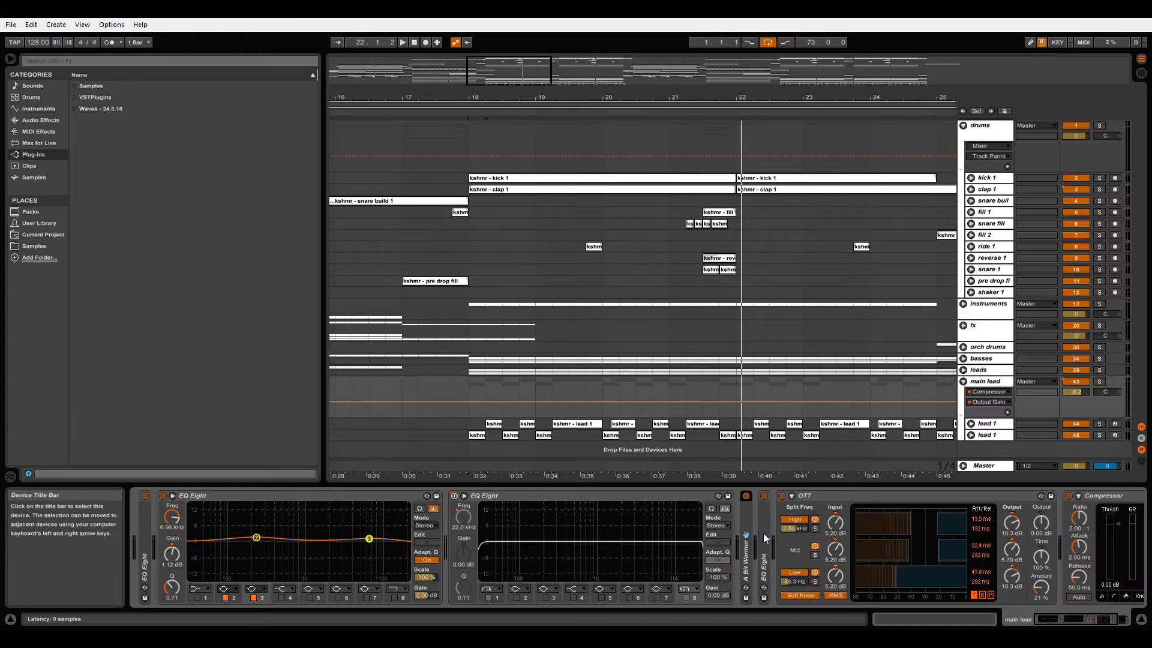
# - Examine the rest of the main lead group's effects chain, collapsing the EQ Eights and OTT to reach the Compressor
pyautogui.doubleClick(765, 538)
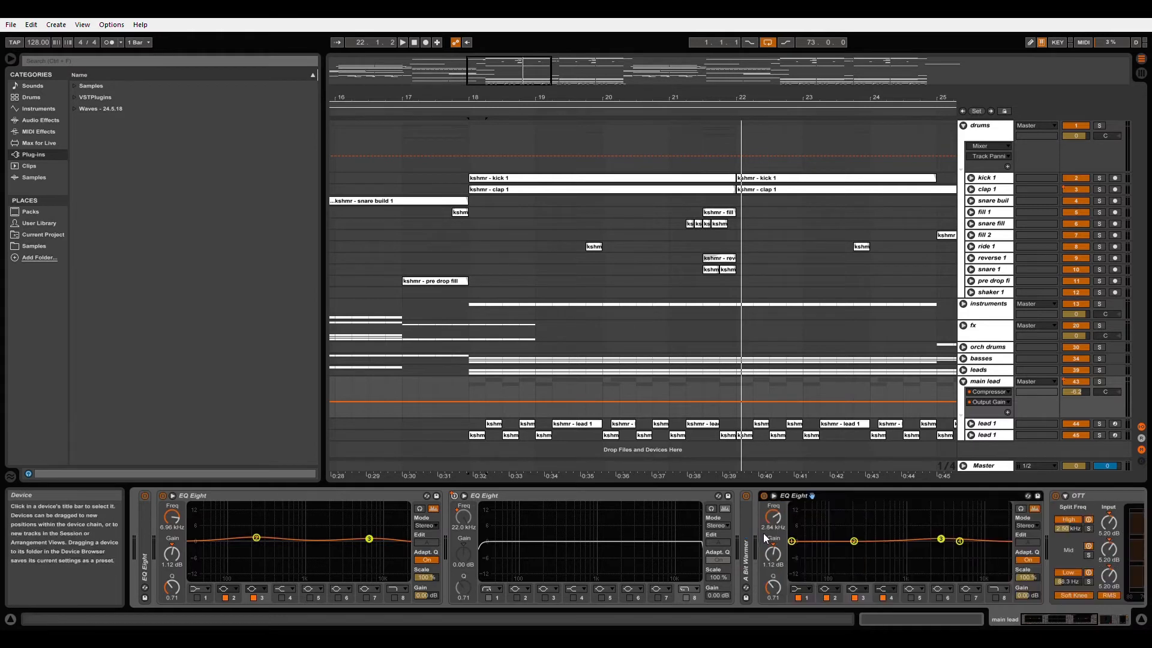
pyautogui.doubleClick(289, 496)
pyautogui.doubleClick(300, 497)
pyautogui.doubleClick(322, 496)
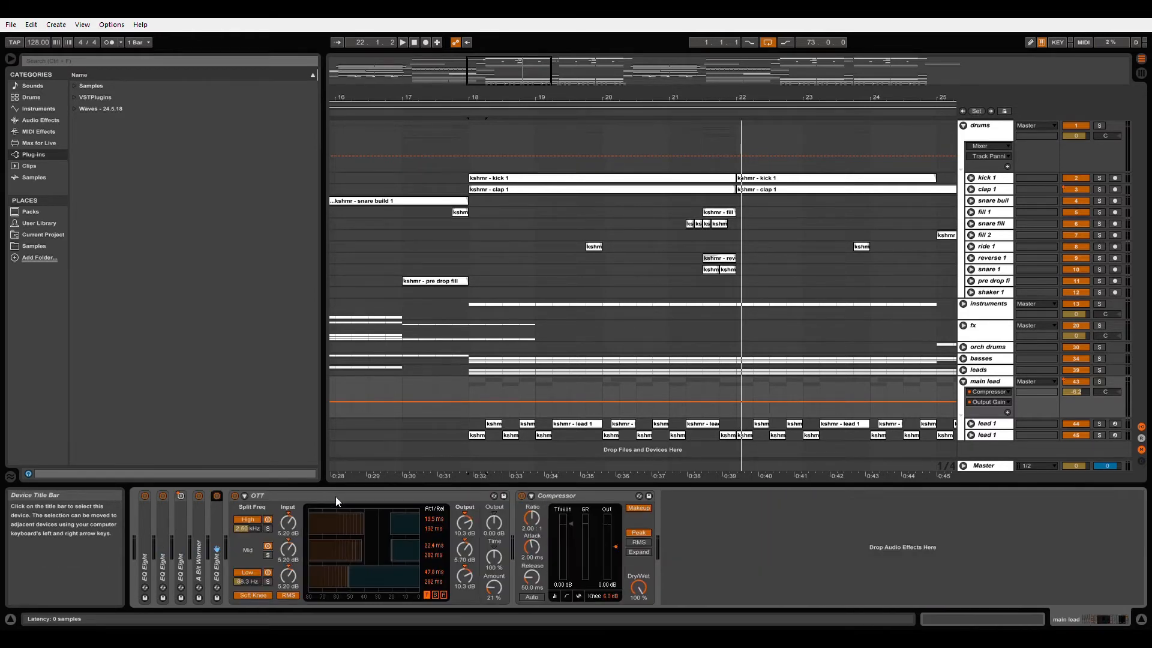
pyautogui.doubleClick(342, 496)
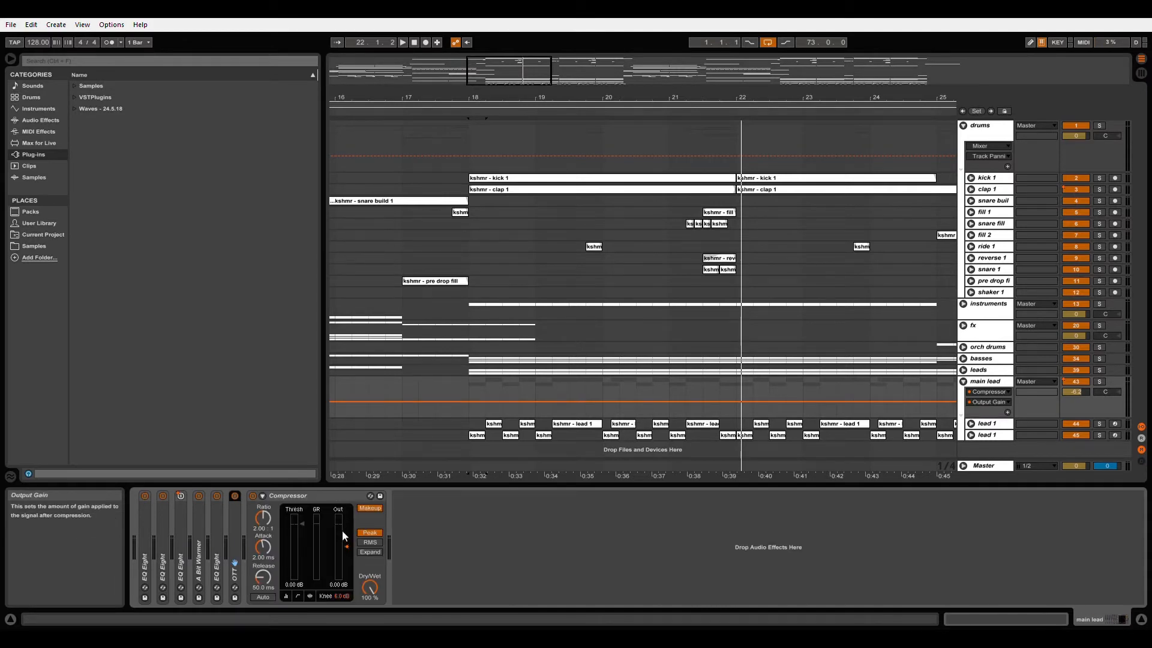
# - Fold the main lead group, unfold the leads group with its lead R and lead L tracks, and set playback to start at bar 18
pyautogui.moveTo(488, 98); pyautogui.dragTo(517, 43)
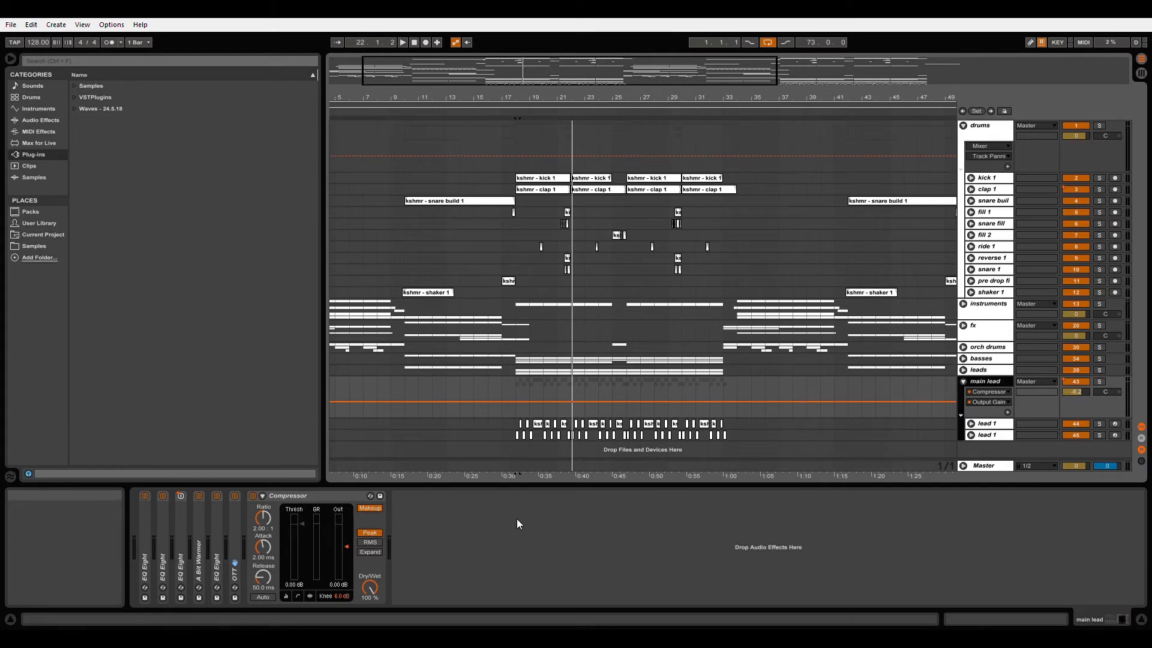
pyautogui.click(962, 381)
pyautogui.click(962, 370)
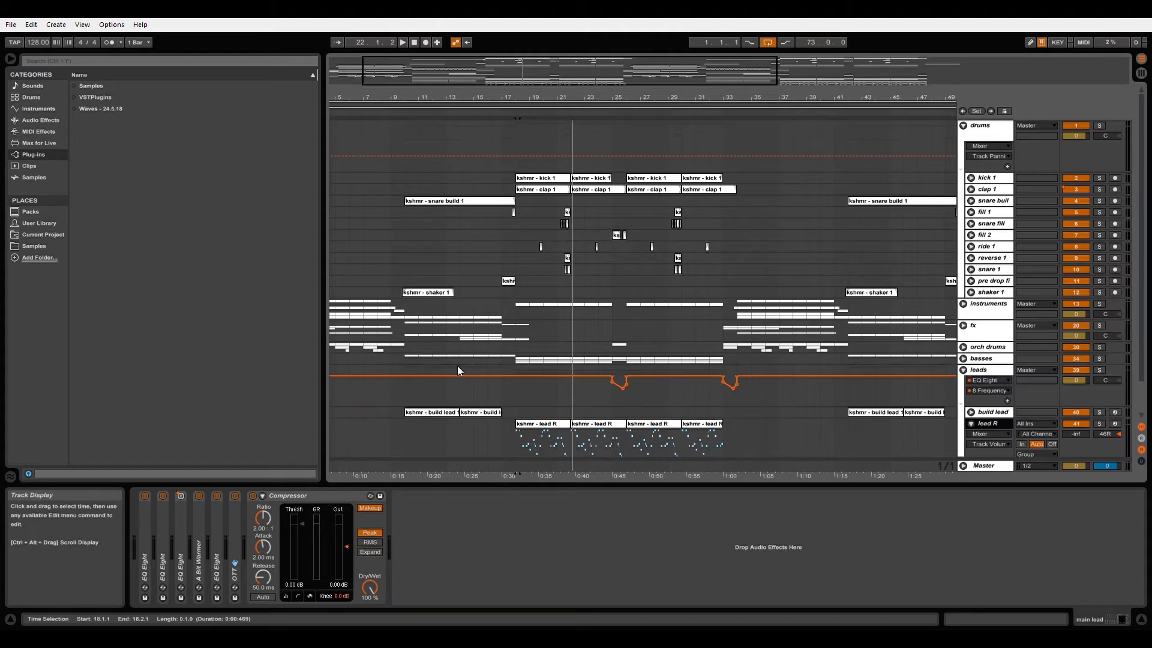
pyautogui.click(540, 438)
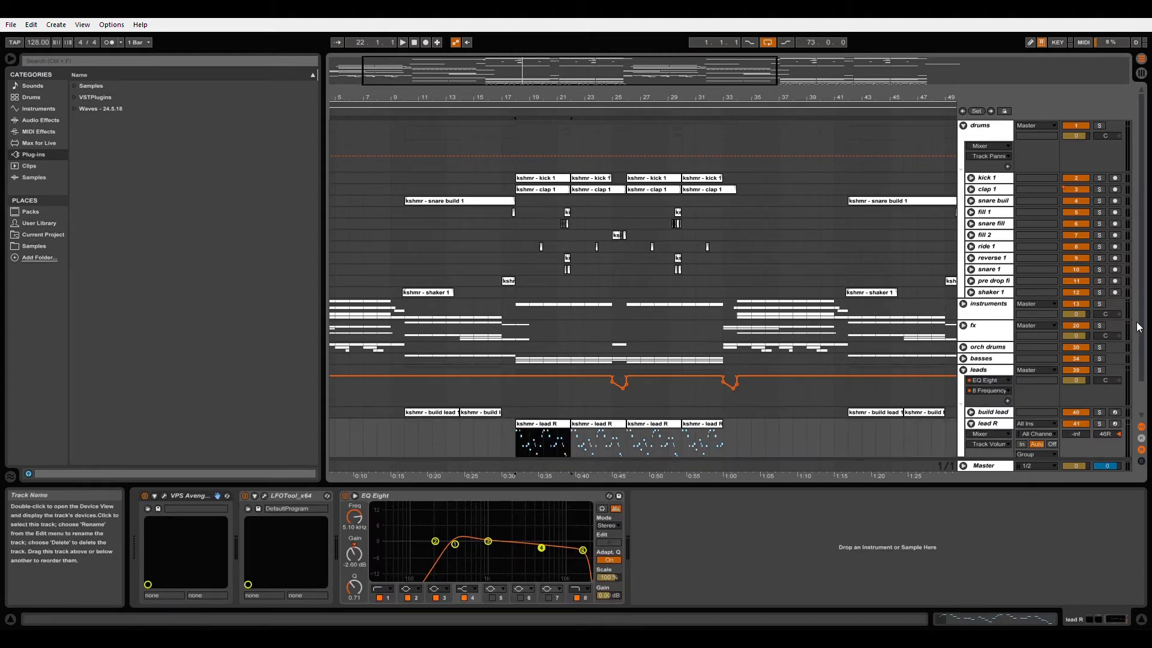
pyautogui.scroll(-2, 1142, 328)
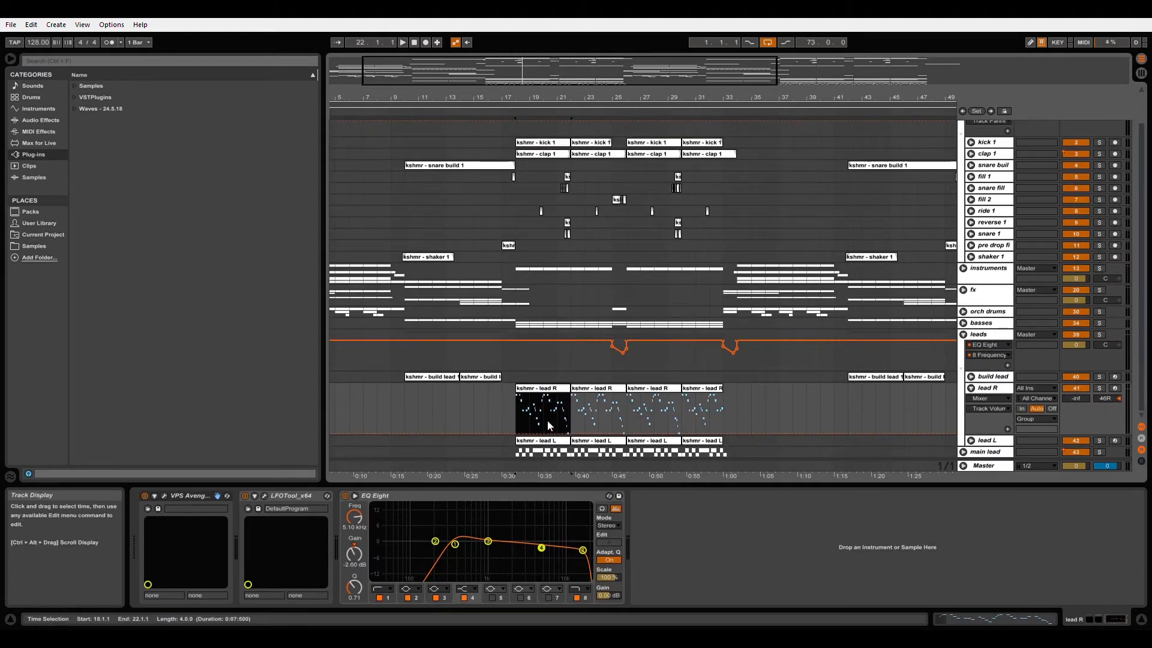
pyautogui.click(518, 406)
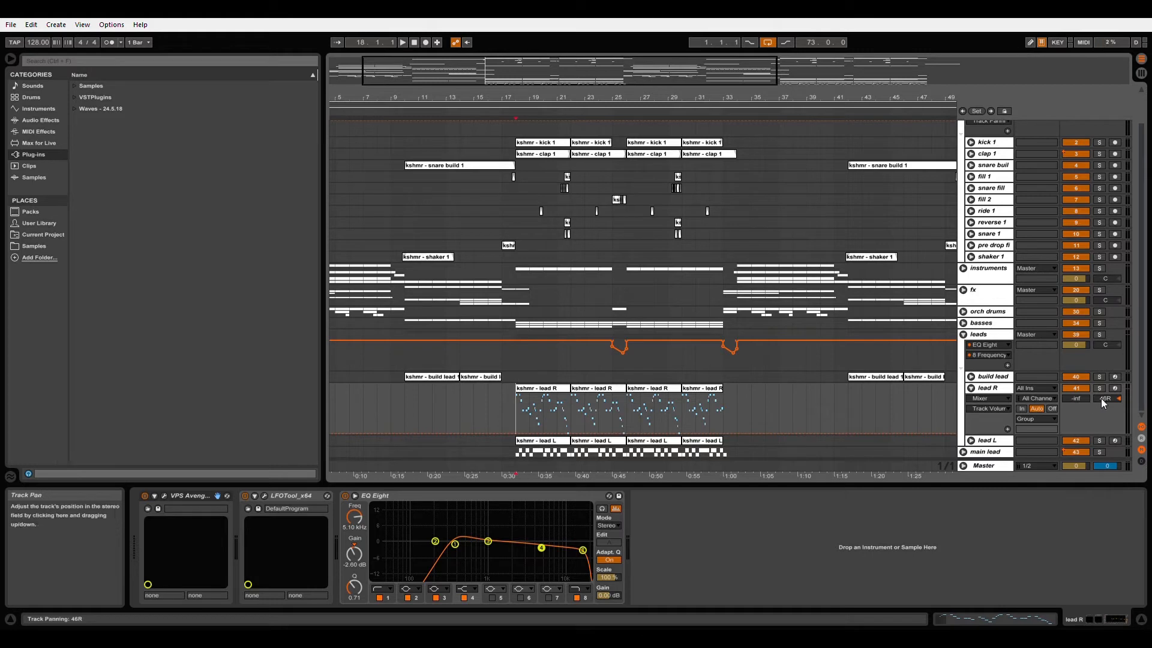
pyautogui.click(970, 440)
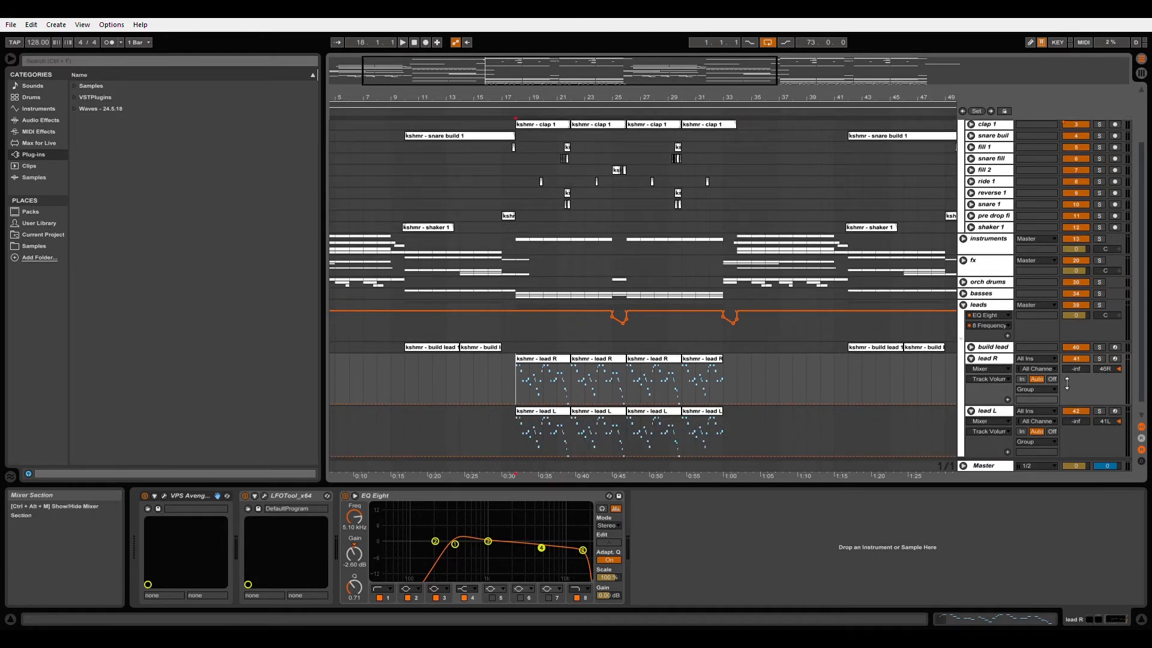
# - Solo lead R and set its volume to -10.1 dB, then solo the leads group and set lead L to -13.4 dB
pyautogui.click(1099, 359)
pyautogui.press('space')
pyautogui.moveTo(1076, 369); pyautogui.dragTo(1076, 311)
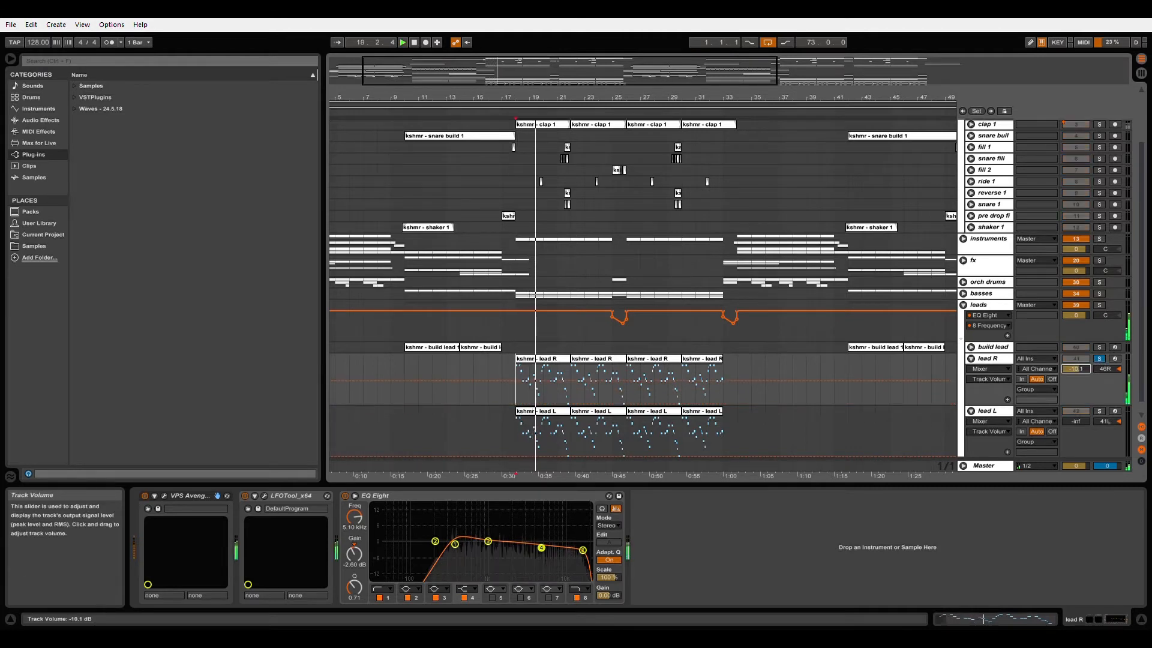
pyautogui.moveTo(1075, 421); pyautogui.dragTo(1075, 390)
pyautogui.click(1099, 305)
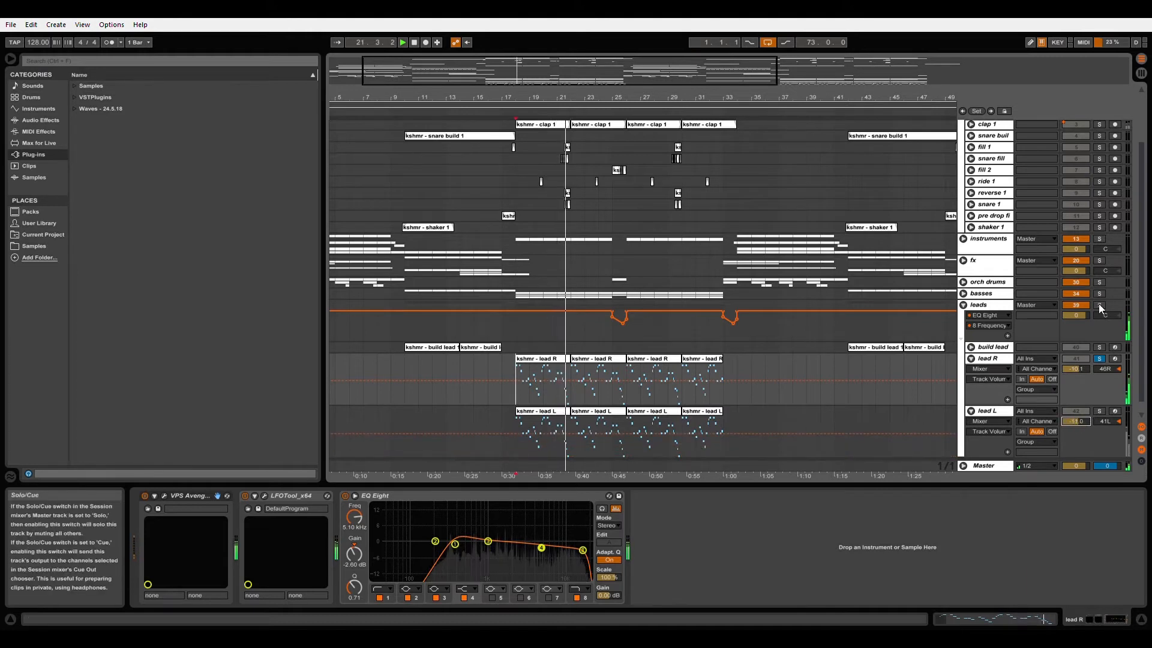
pyautogui.moveTo(1074, 422); pyautogui.dragTo(1074, 436)
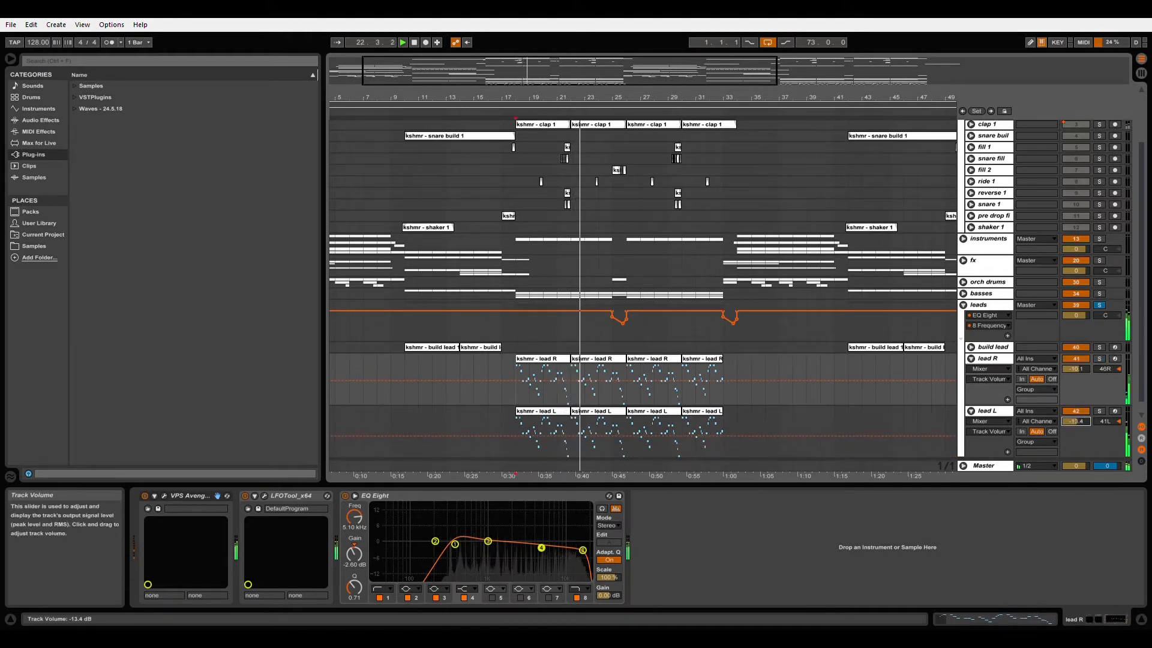
# - Unsolo the leads group and lower lead R to -12.3 dB and lead L to -15.5 dB against the full drop
pyautogui.click(1098, 306)
pyautogui.press('space')
pyautogui.press('space')
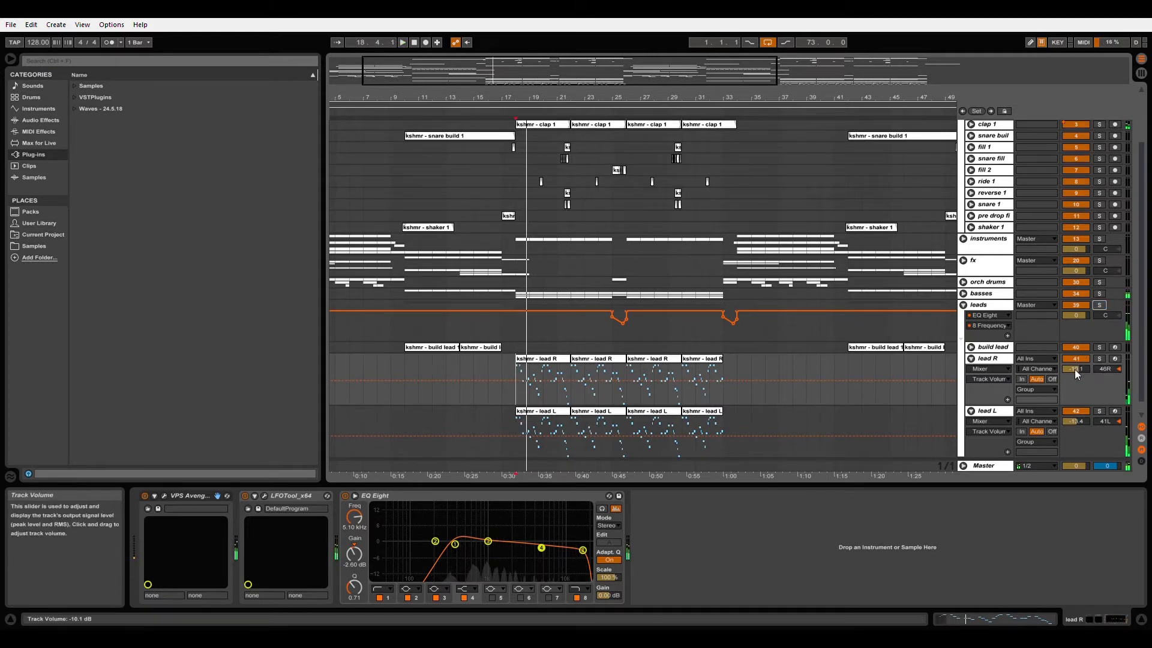
pyautogui.click(1075, 369)
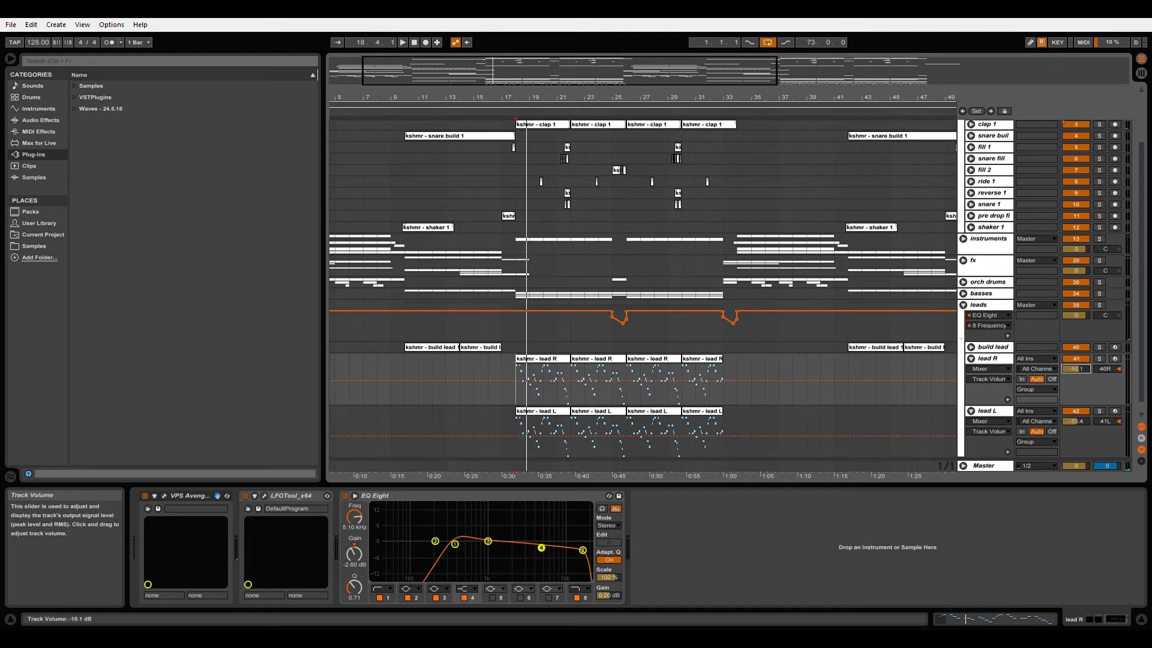
pyautogui.moveTo(1076, 371); pyautogui.dragTo(1076, 371)
pyautogui.moveTo(1078, 422); pyautogui.dragTo(1078, 426)
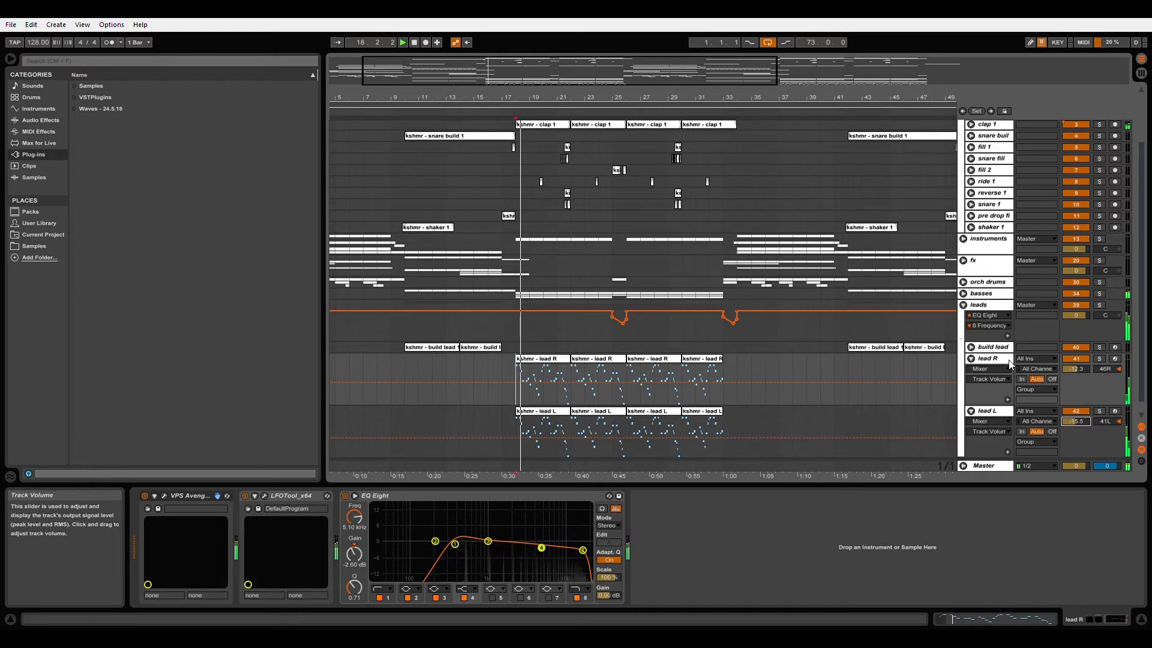
# - Lower lead R further to -19.2 dB and lead L to -17.6 dB during playback of the full drop
pyautogui.click(1075, 369)
pyautogui.moveTo(1076, 368); pyautogui.dragTo(1075, 378)
pyautogui.moveTo(1072, 420); pyautogui.dragTo(1072, 424)
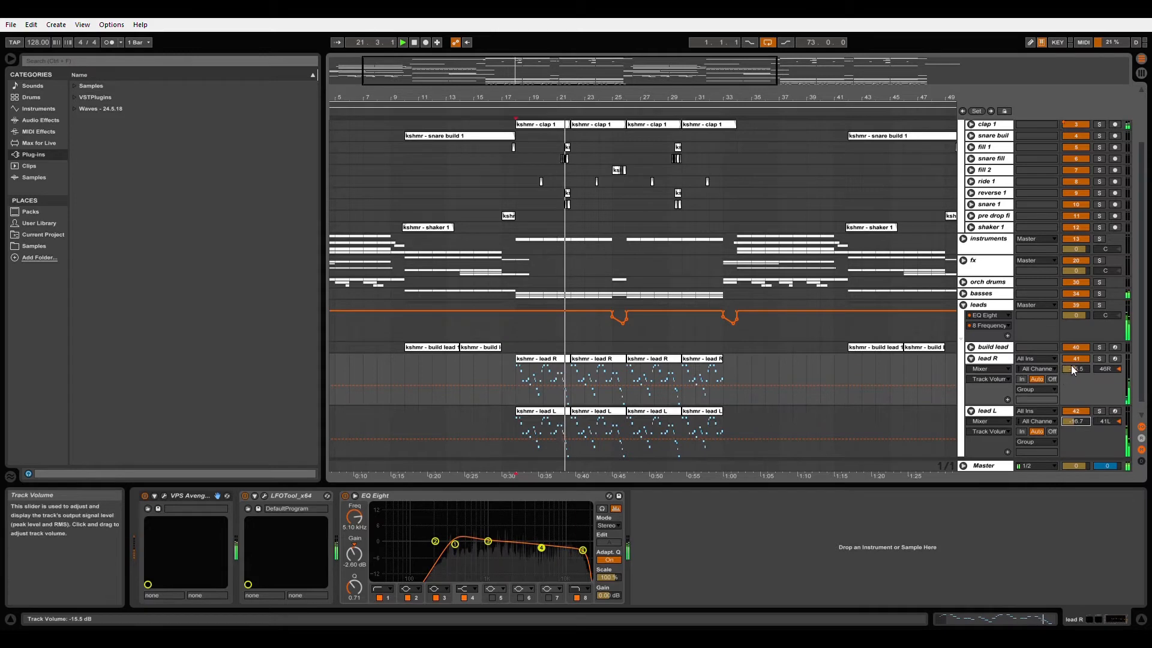
pyautogui.moveTo(1075, 368); pyautogui.dragTo(1075, 372)
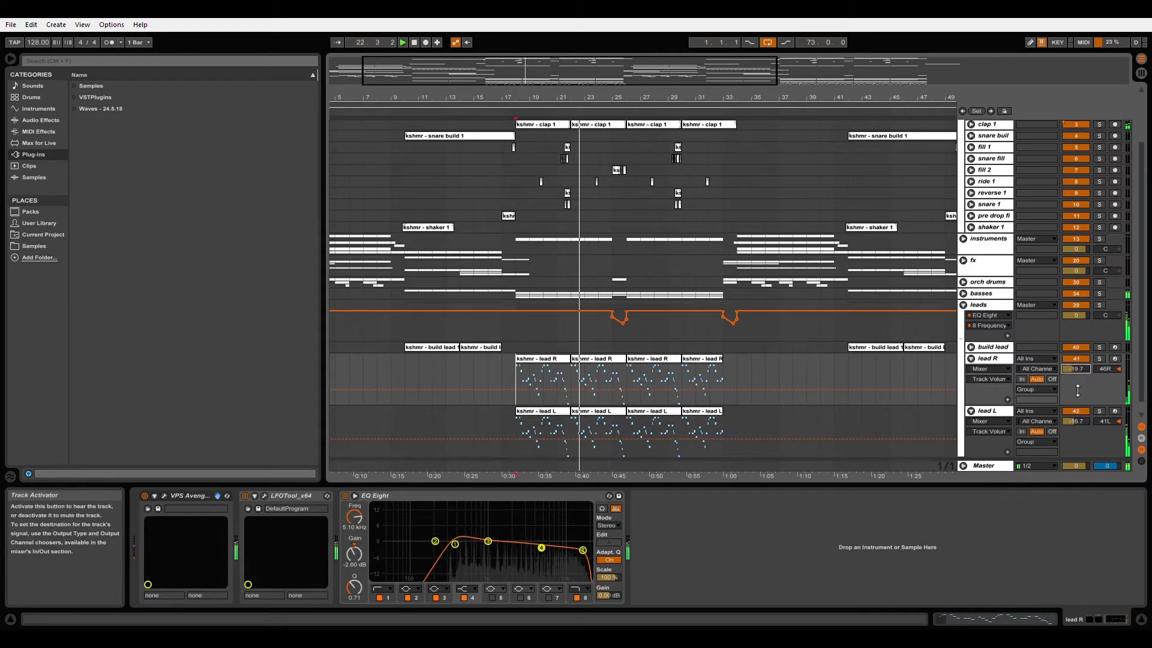
pyautogui.moveTo(1071, 420); pyautogui.dragTo(1071, 422)
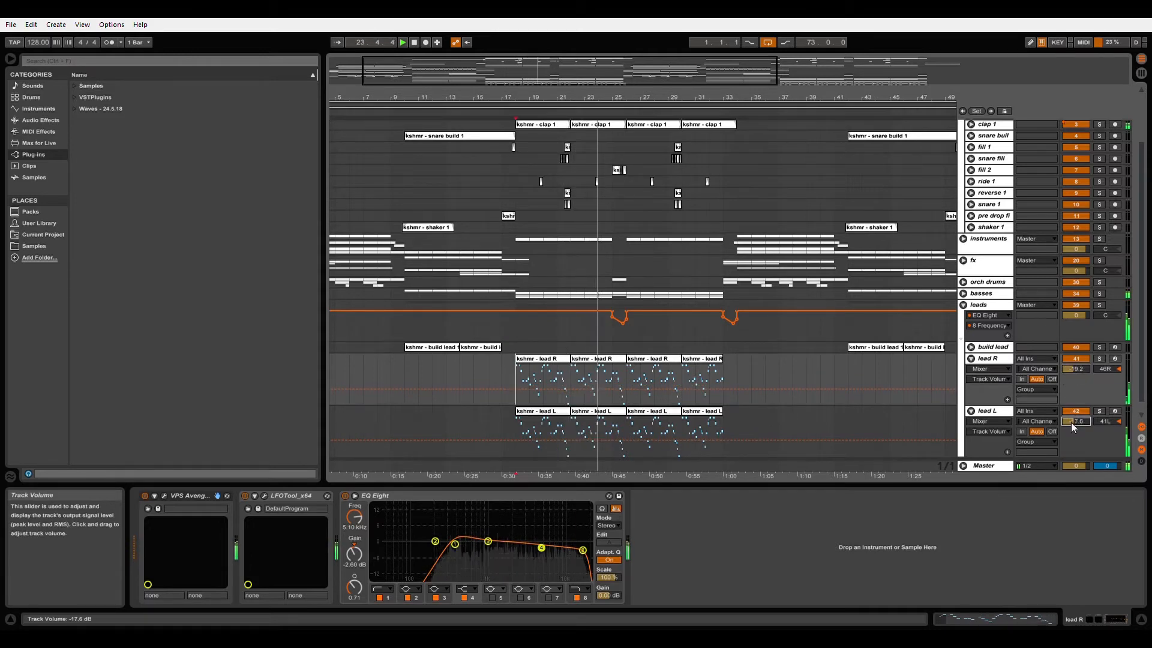
# - Fold lead R, lead L and the leads group, and place the insert marker at bar 18 on the main lead
pyautogui.click(971, 359)
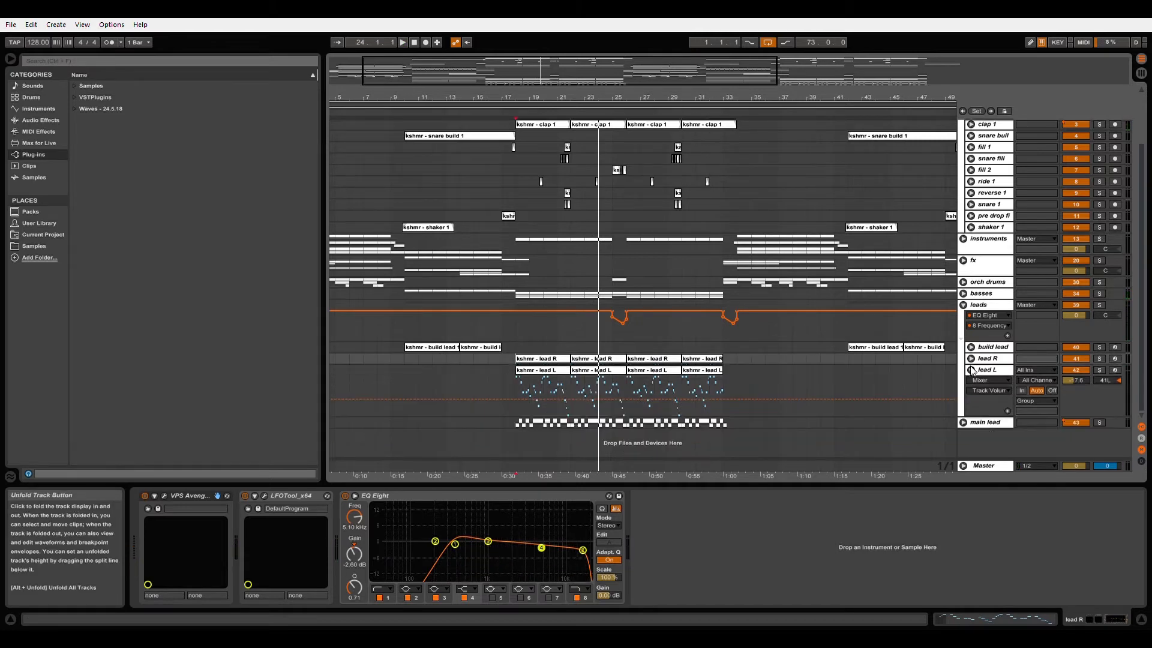
pyautogui.click(970, 370)
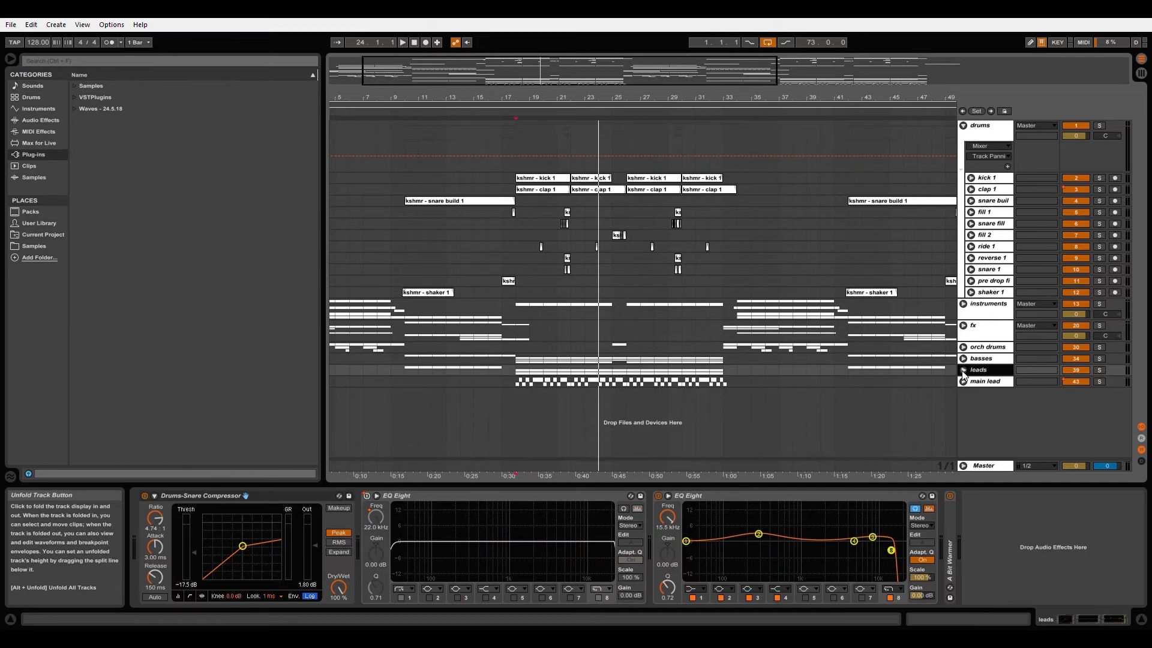
pyautogui.click(964, 370)
pyautogui.click(511, 380)
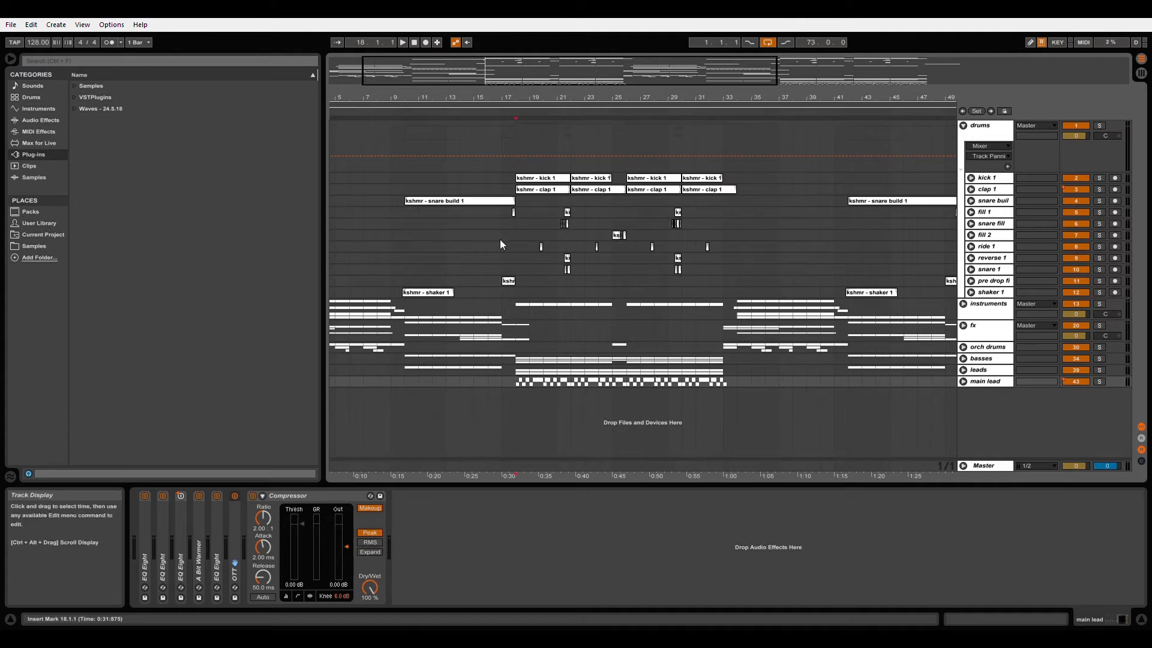
# - Unfold fill 1, audition it from 21.3.1 with the full mix and set its volume to -16.0 dB
pyautogui.click(970, 212)
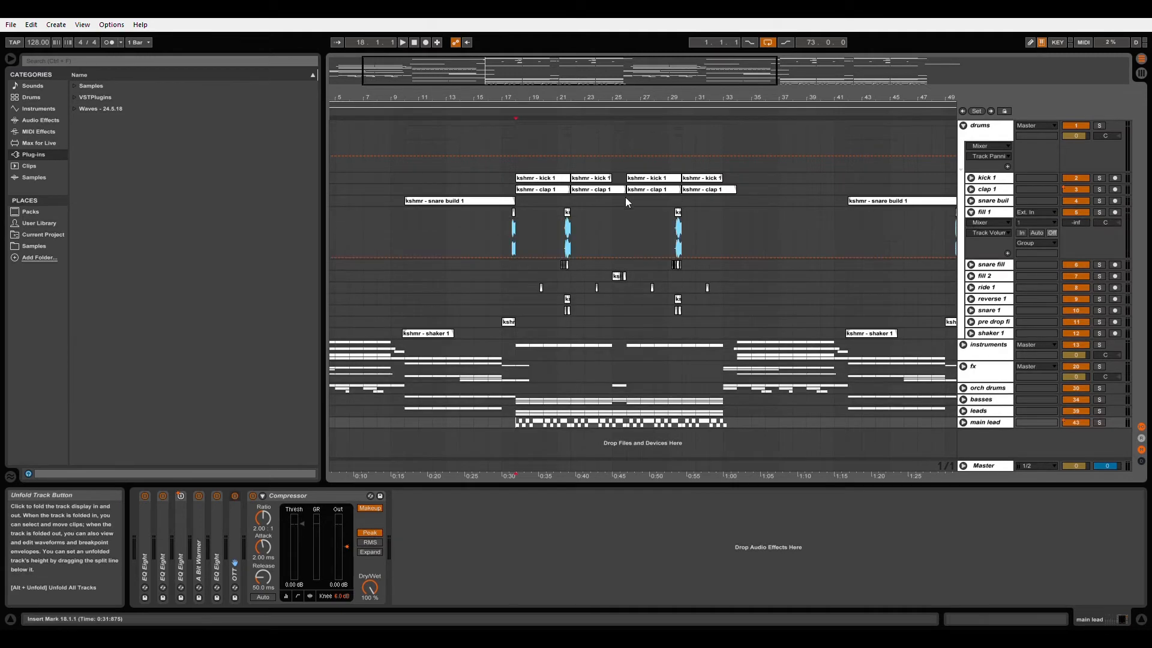
pyautogui.moveTo(547, 96); pyautogui.dragTo(547, 165)
pyautogui.click(612, 227)
pyautogui.moveTo(1076, 222); pyautogui.dragTo(1076, 195)
pyautogui.press('space')
pyautogui.press('space')
pyautogui.press('space')
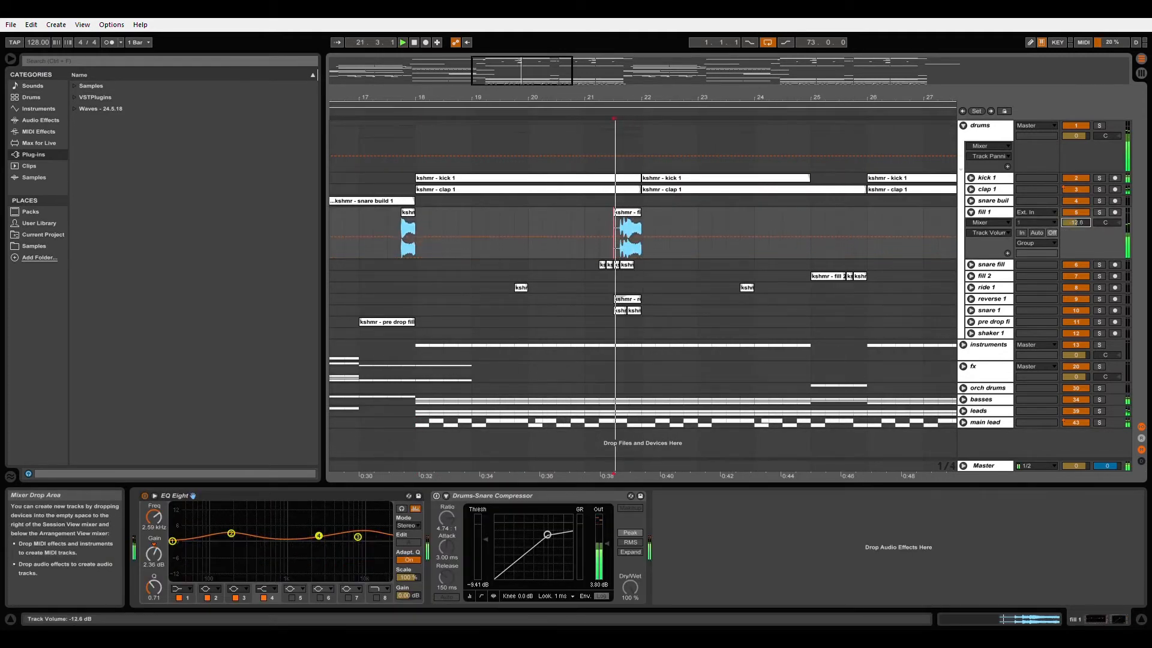
pyautogui.moveTo(1075, 222); pyautogui.dragTo(1075, 223)
pyautogui.press('space')
pyautogui.press('space')
pyautogui.press('space')
pyautogui.press('space')
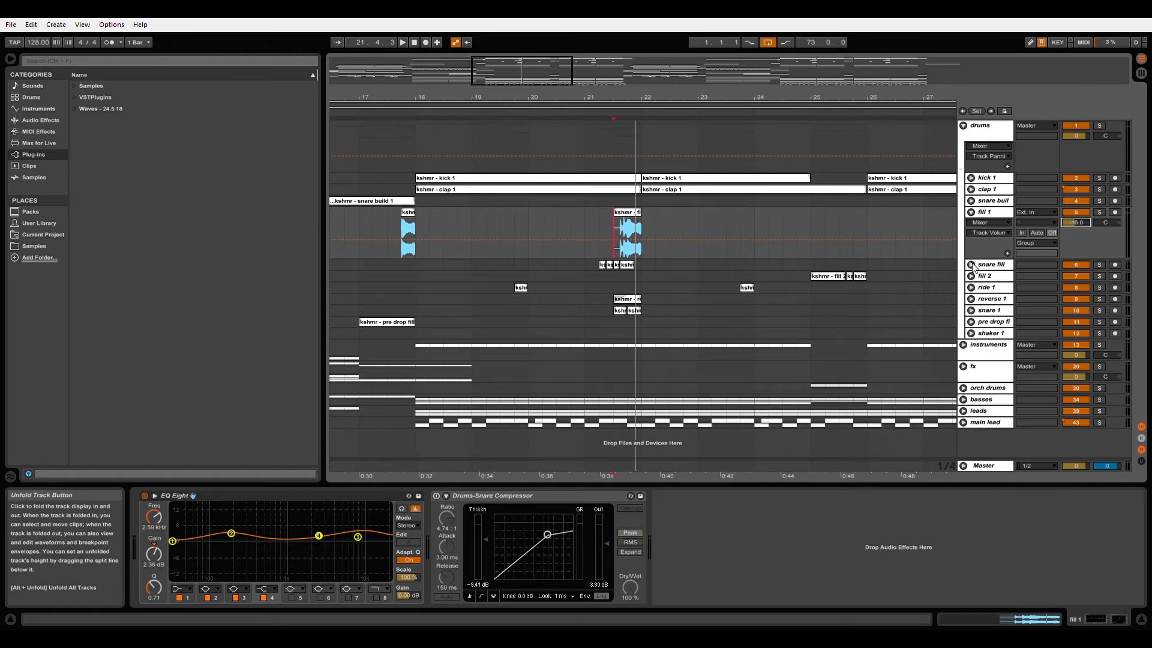
# - Unfold the snare fill, audition it from 21.2.1 and raise its volume to -8.4 dB
pyautogui.click(971, 265)
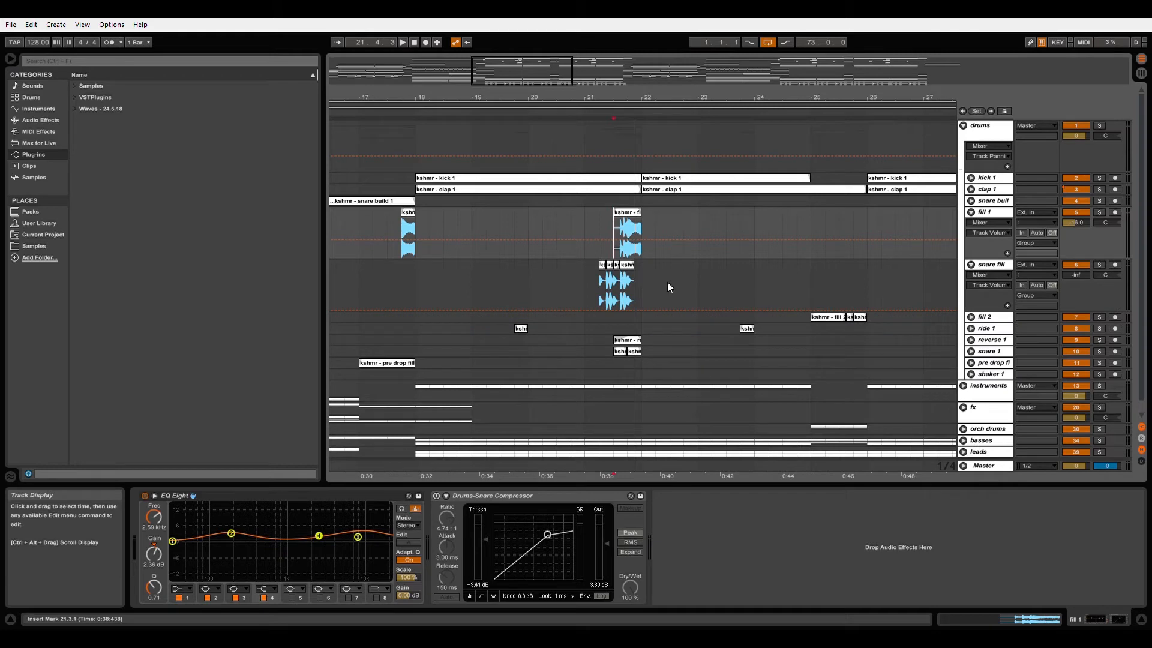
pyautogui.click(591, 280)
pyautogui.moveTo(1070, 275); pyautogui.dragTo(1071, 240)
pyautogui.press('space')
pyautogui.press('space')
pyautogui.press('space')
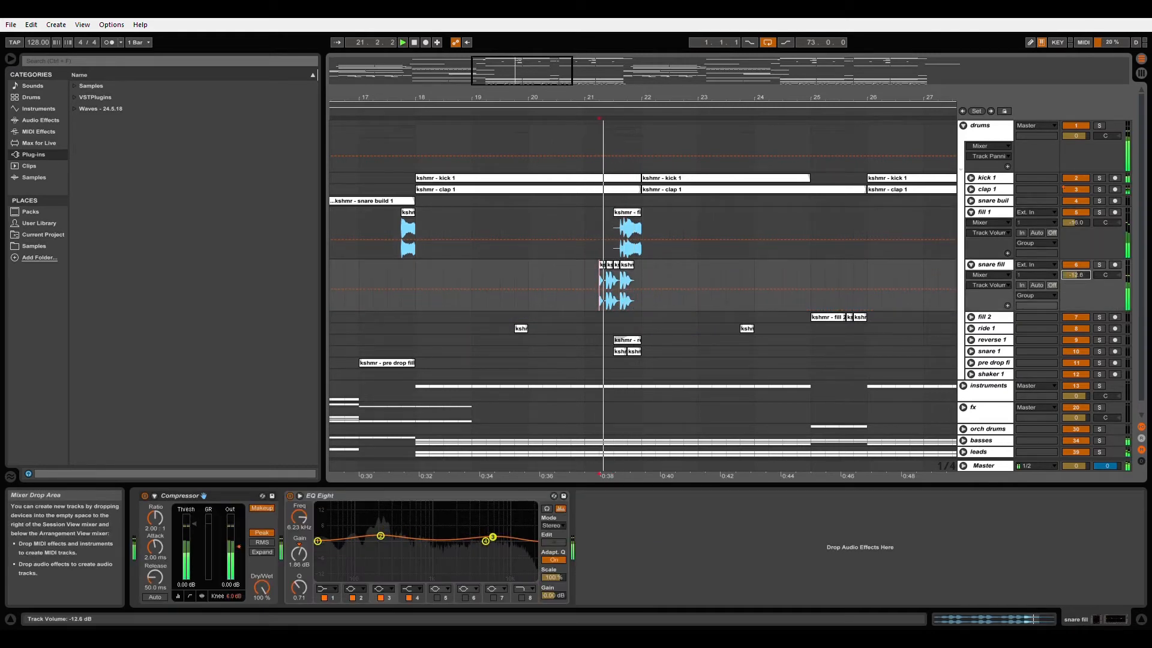
pyautogui.press('space')
pyautogui.moveTo(1075, 274); pyautogui.dragTo(1076, 271)
pyautogui.press('space')
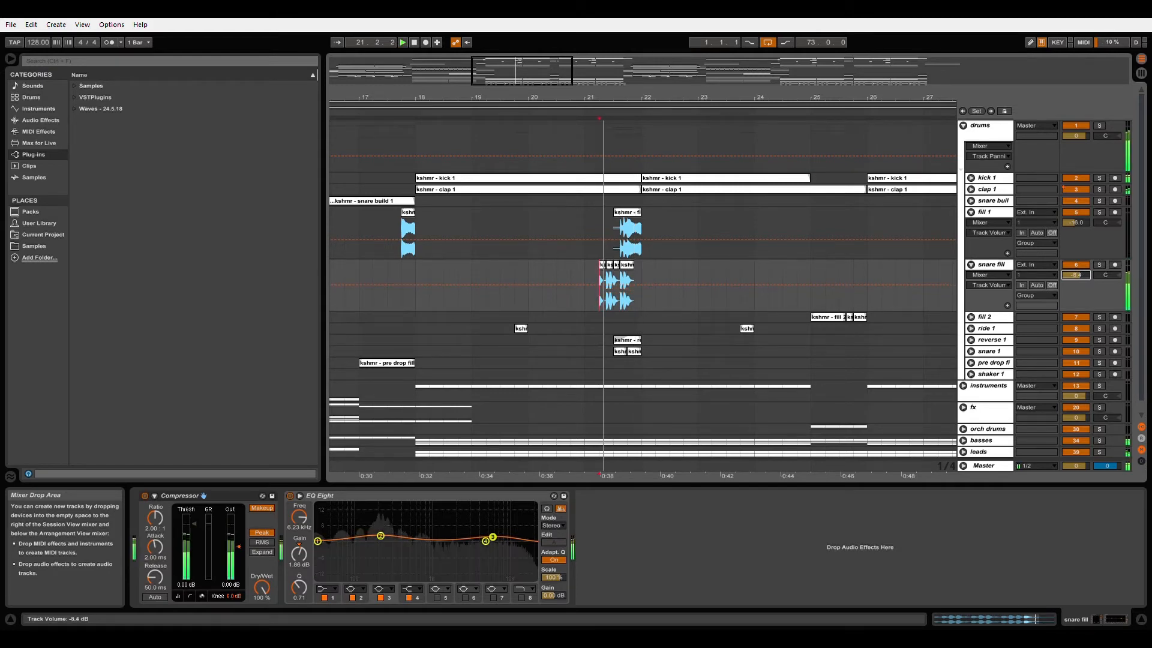
pyautogui.press('space')
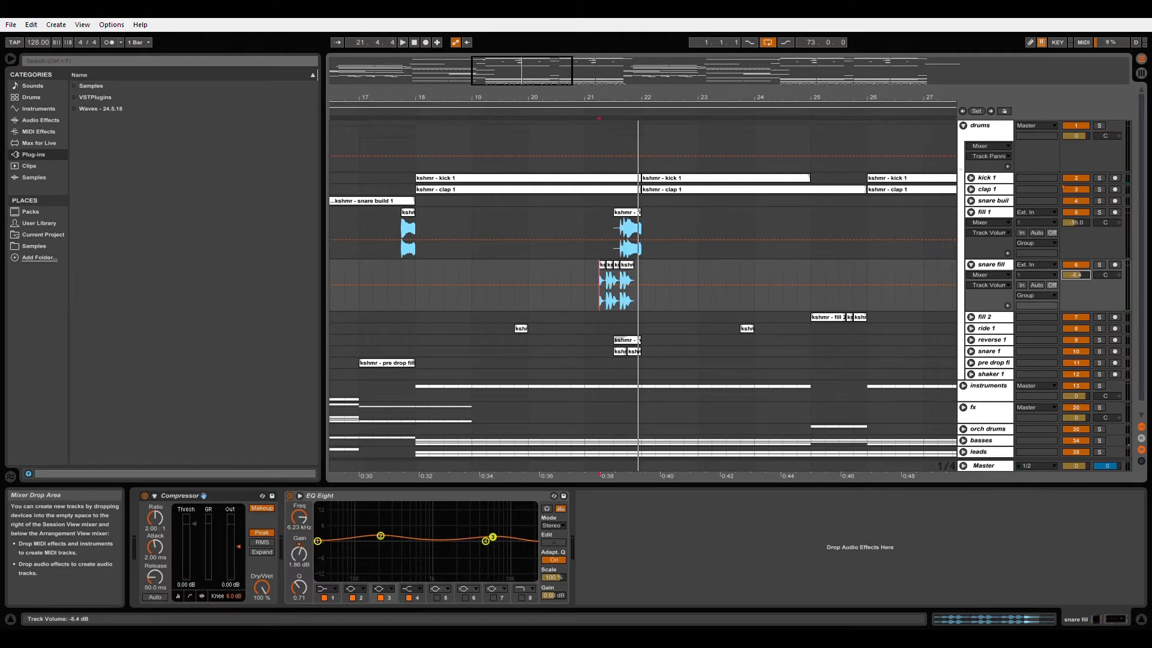
# - Lower the snare fill volume to -17.7 dB after another playback, check its effects chain and fold the track
pyautogui.moveTo(1076, 275); pyautogui.dragTo(1075, 276)
pyautogui.press('space')
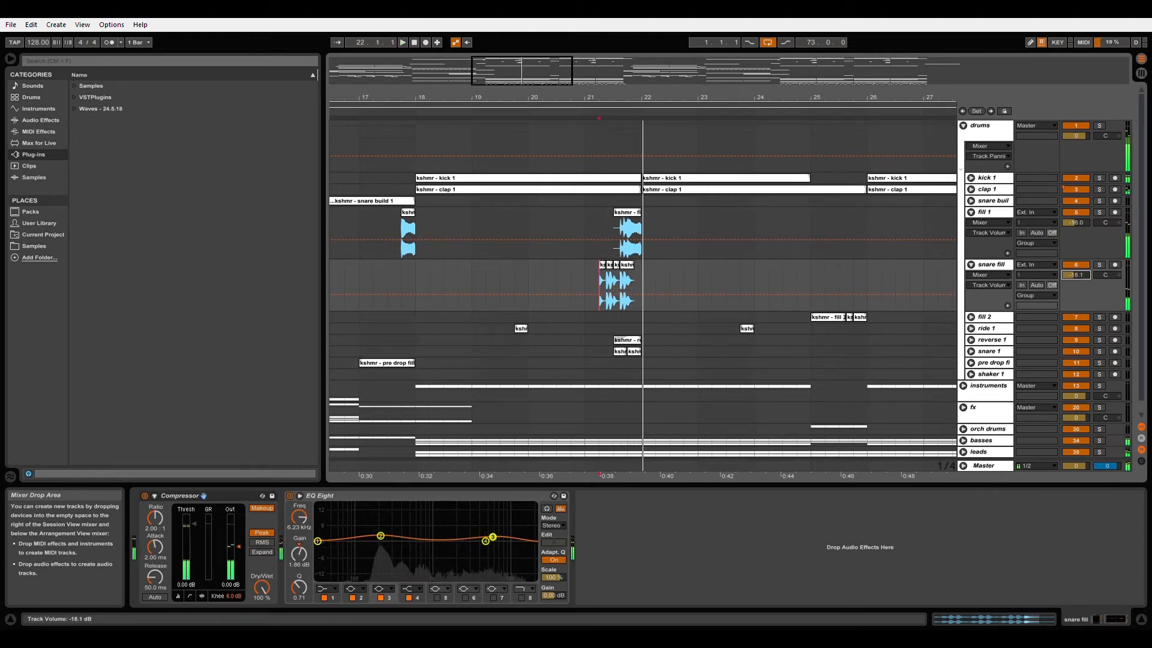
pyautogui.press('space')
pyautogui.moveTo(1070, 277); pyautogui.dragTo(1070, 275)
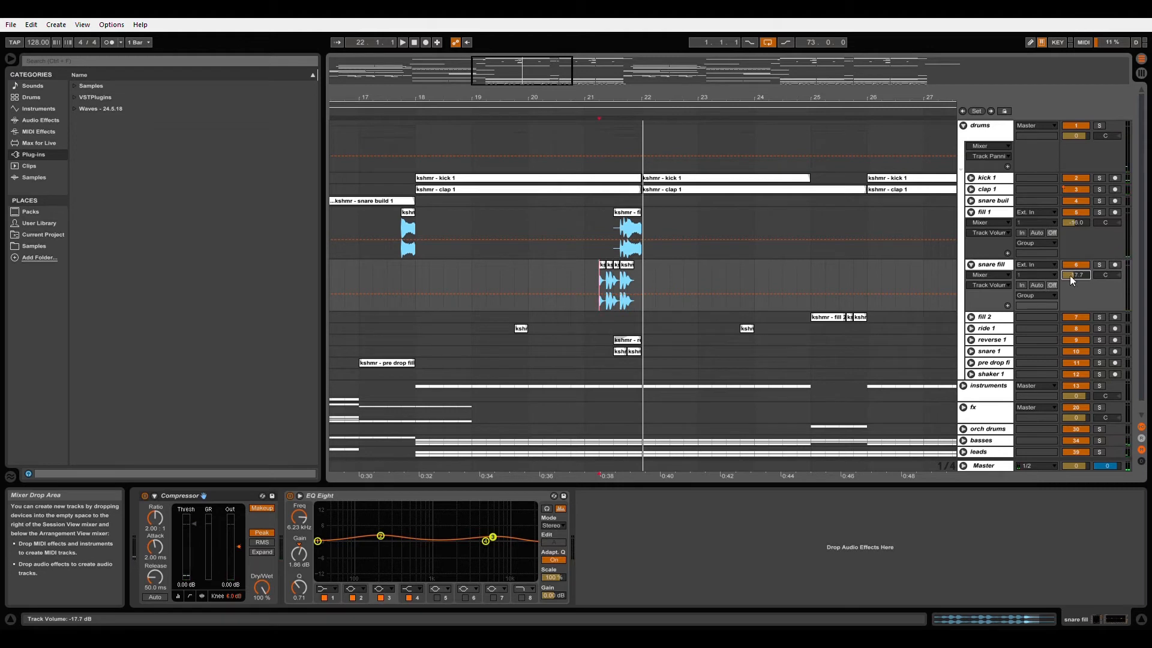
pyautogui.click(989, 265)
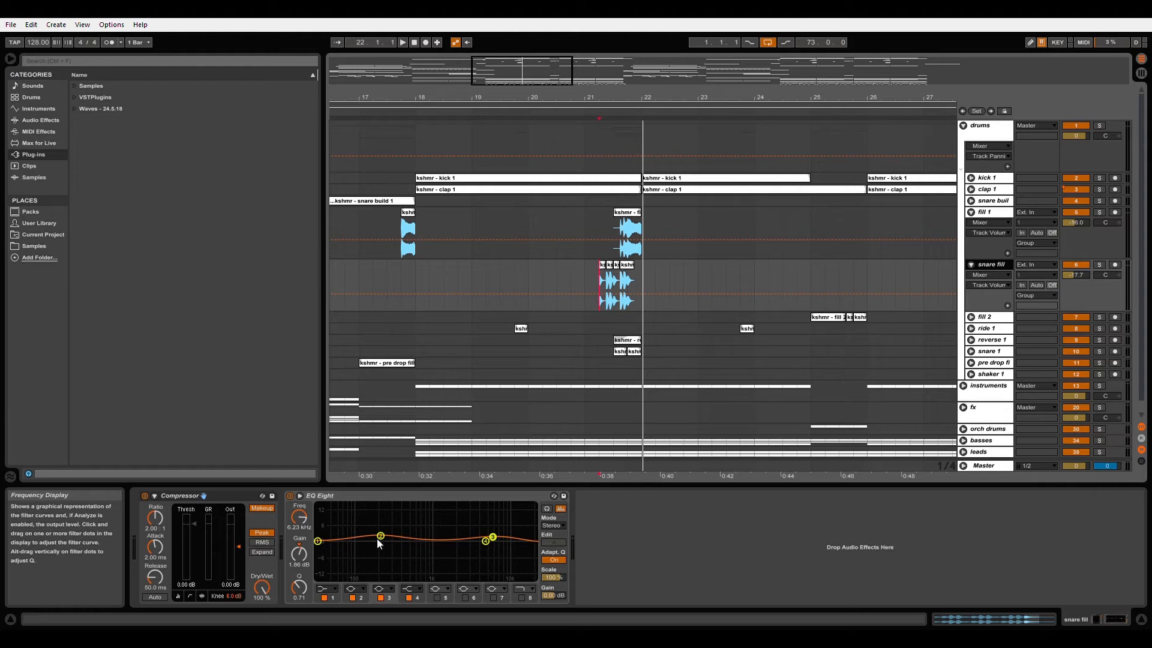
pyautogui.click(971, 265)
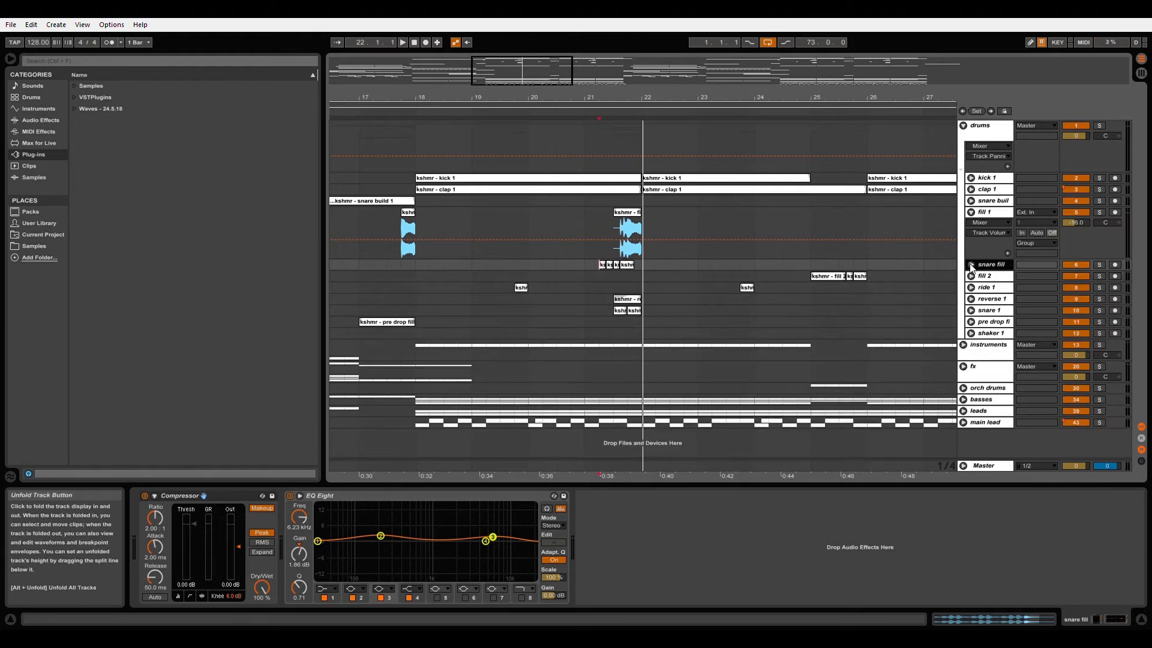
pyautogui.click(971, 276)
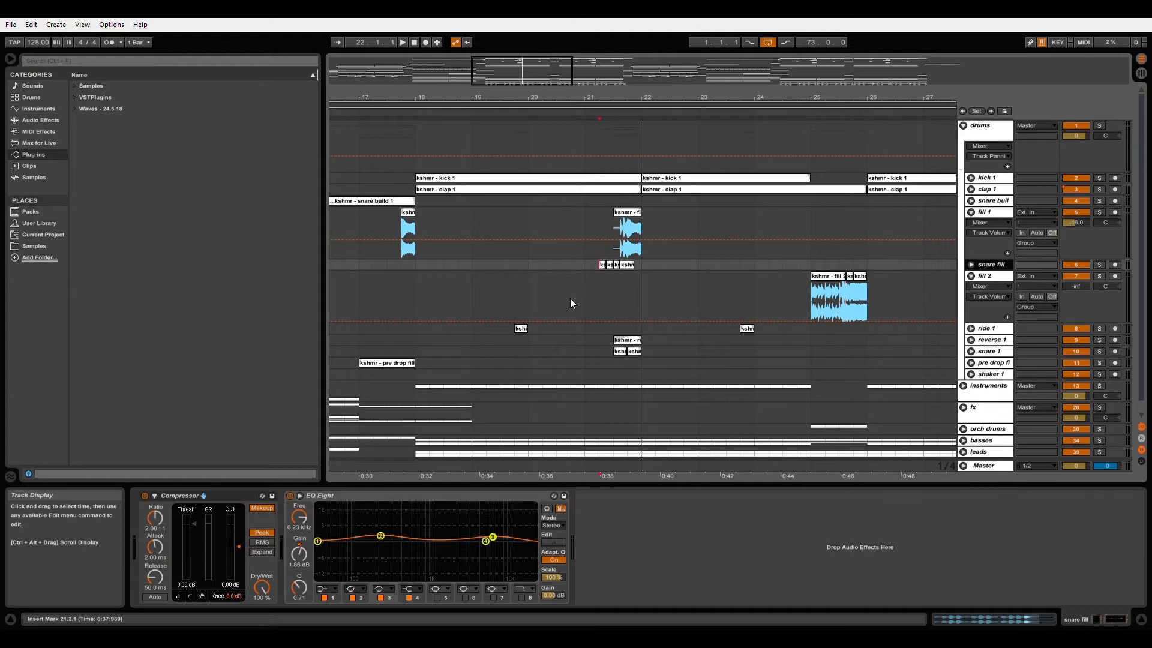
pyautogui.click(972, 276)
pyautogui.click(971, 288)
pyautogui.click(970, 288)
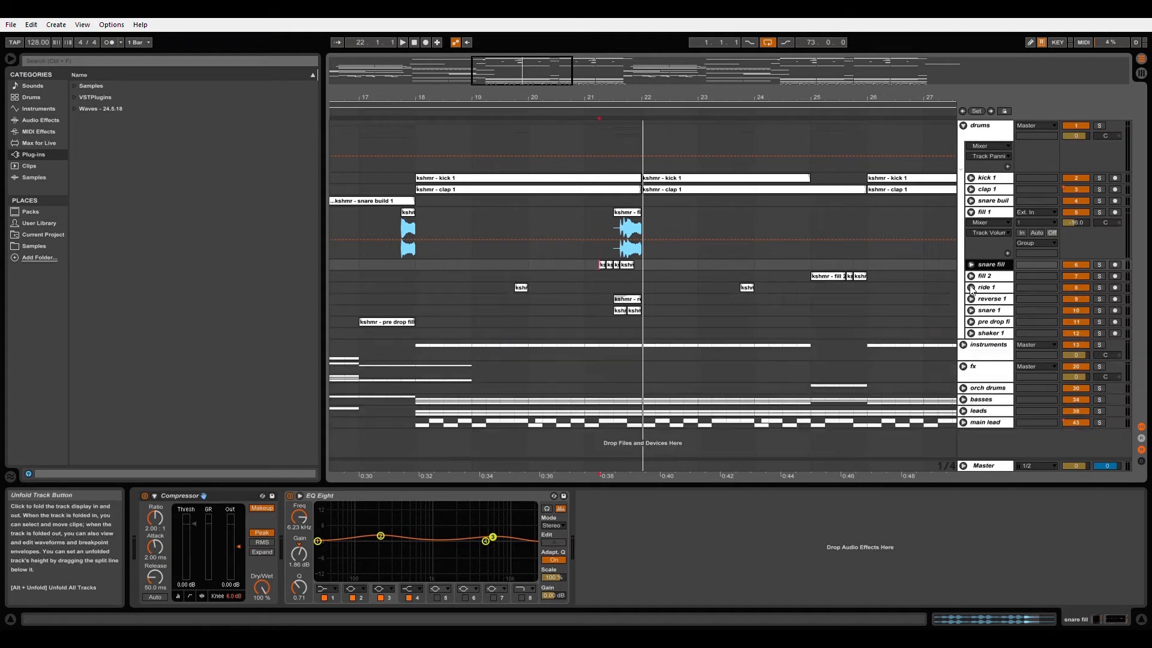
# - Unfold ride 1, audition it from 19.4.1 with the full mix and raise its volume to -14.2 dB
pyautogui.click(971, 289)
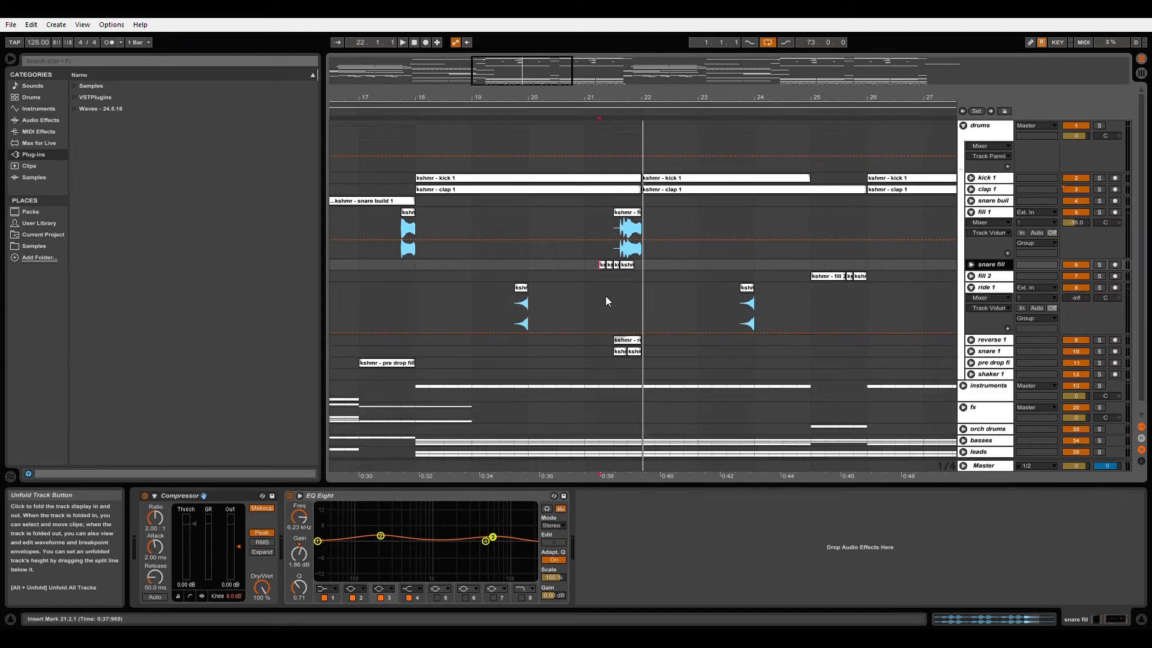
pyautogui.click(516, 304)
pyautogui.moveTo(1067, 297); pyautogui.dragTo(1068, 264)
pyautogui.press('space')
pyautogui.press('space')
pyautogui.press('space')
pyautogui.moveTo(1075, 298); pyautogui.dragTo(1076, 300)
pyautogui.press('space')
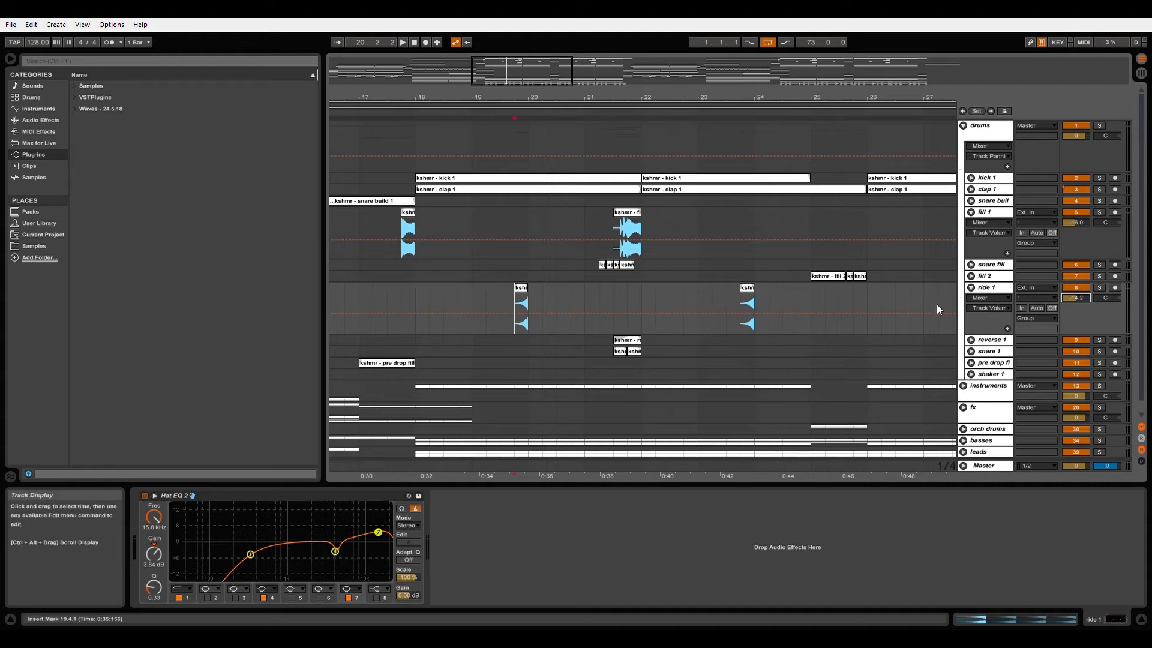
pyautogui.press('space')
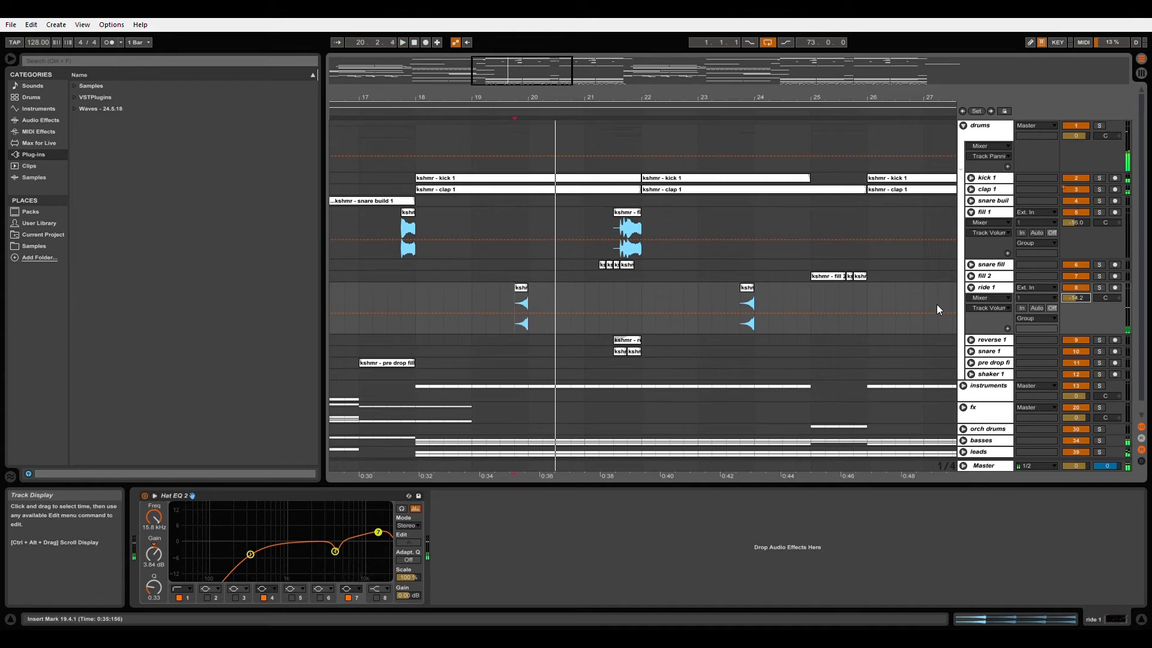
# - Switch ride 1 off and back on, replay the passage from 19.4.1 and fold the track
pyautogui.click(1066, 289)
pyautogui.click(1065, 290)
pyautogui.press('space')
pyautogui.press('space')
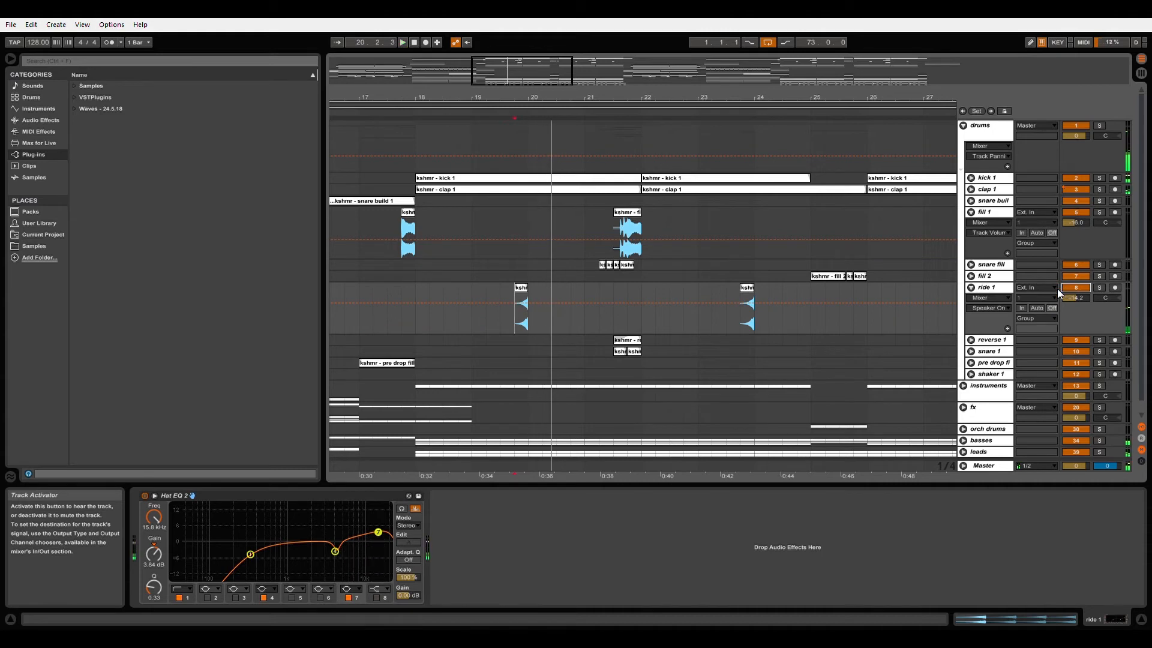
pyautogui.click(964, 288)
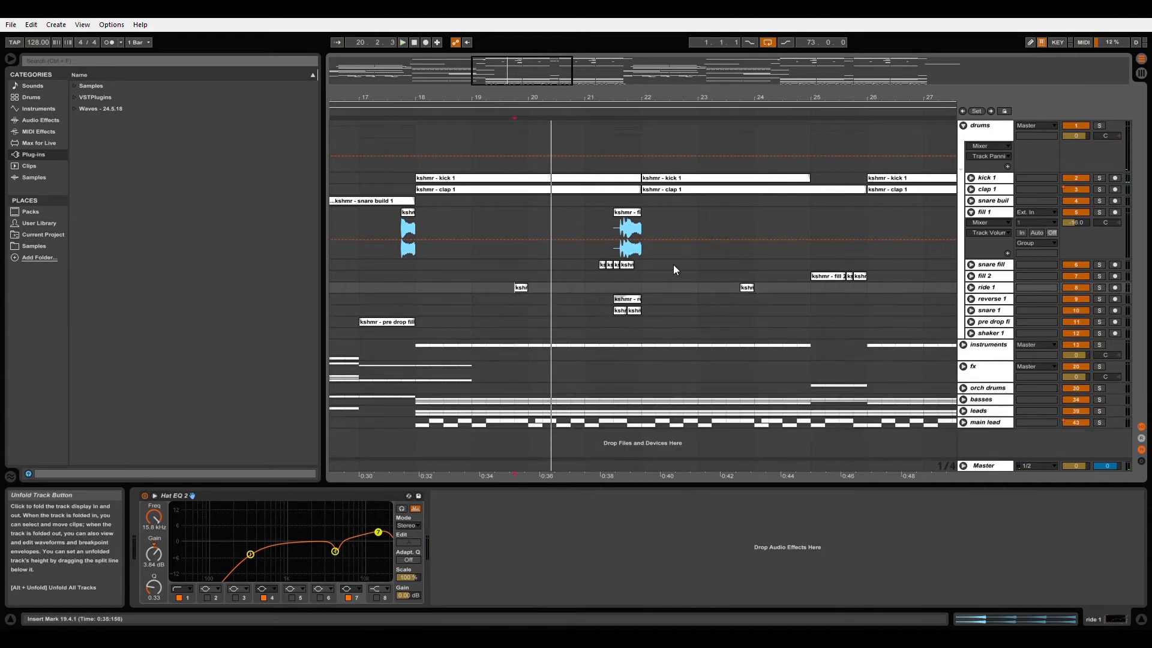
# - Select the reverse 1 clip at 21.3.1, bring its track volume up to -13.7 dB over repeated playback and fold it
pyautogui.click(627, 298)
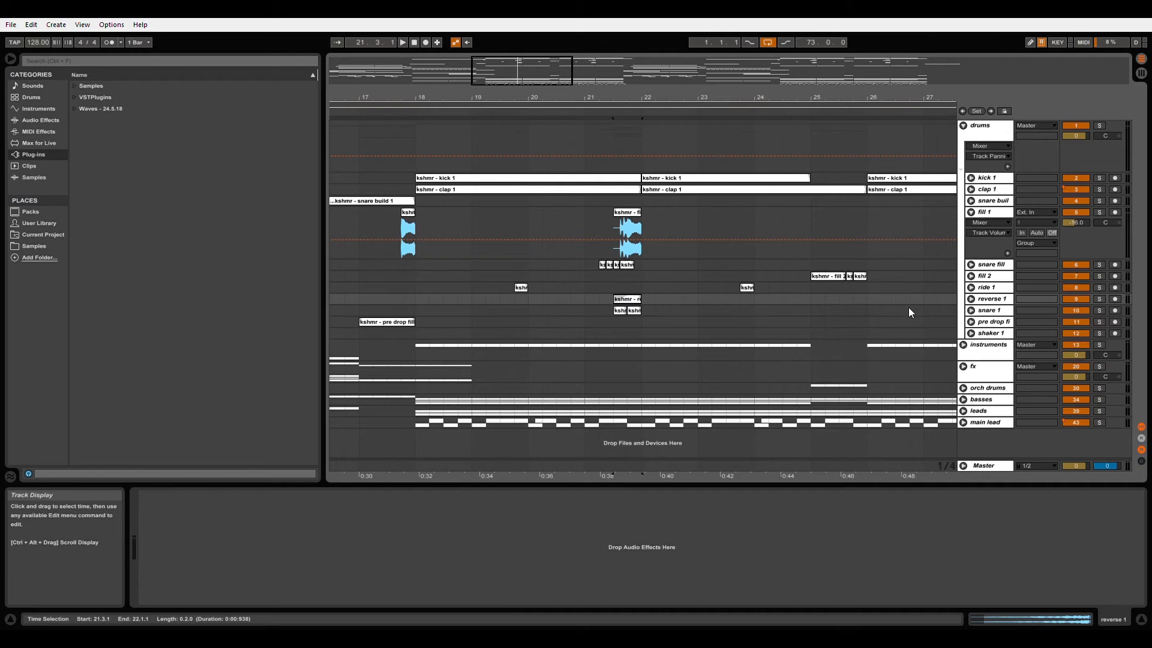
pyautogui.click(971, 299)
pyautogui.moveTo(1076, 309); pyautogui.dragTo(1077, 249)
pyautogui.press('space')
pyautogui.moveTo(1077, 309); pyautogui.dragTo(1076, 312)
pyautogui.press('space')
pyautogui.press('space')
pyautogui.press('space')
pyautogui.press('space')
pyautogui.press('space')
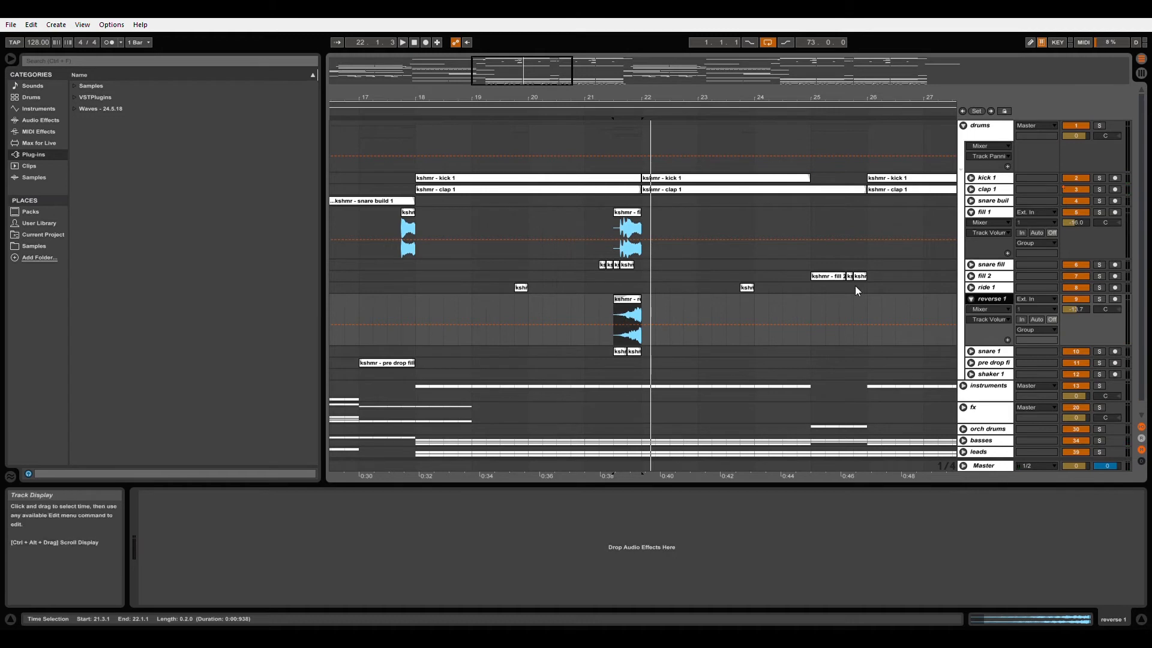
pyautogui.click(971, 299)
# - Unfold snare 1, solo it, play from 21.3.1 and raise its volume to -14.1 dB
pyautogui.click(970, 310)
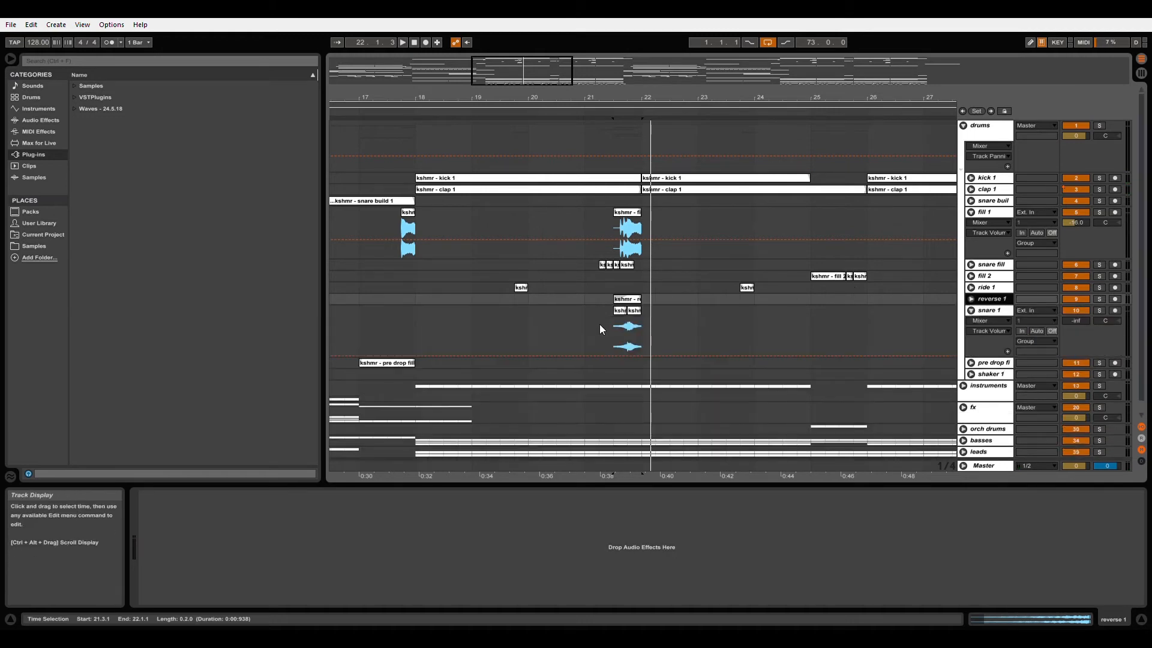
pyautogui.click(613, 324)
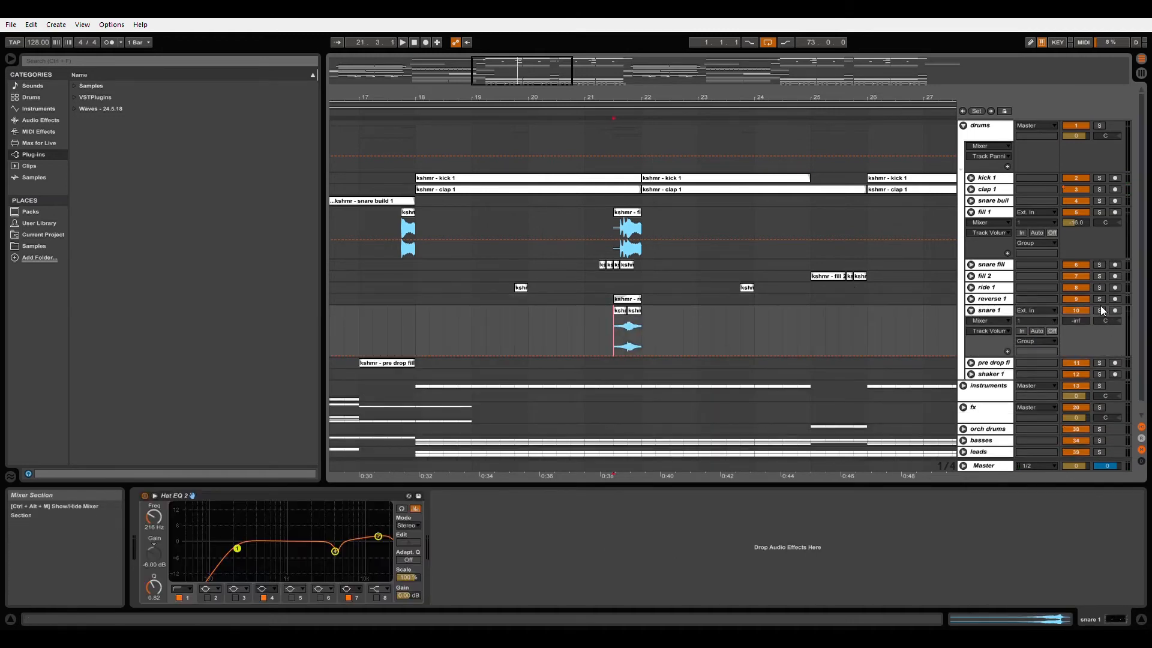
pyautogui.click(1099, 309)
pyautogui.moveTo(1073, 322); pyautogui.dragTo(1074, 318)
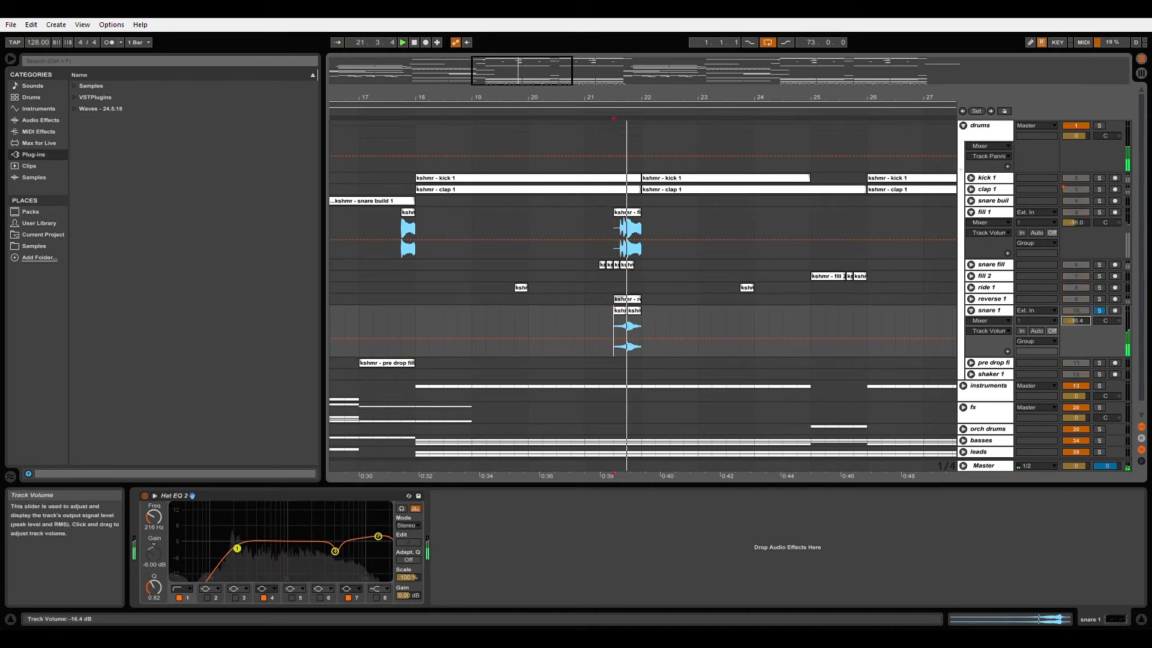
pyautogui.moveTo(1076, 321); pyautogui.dragTo(1076, 317)
pyautogui.press('space')
pyautogui.press('space')
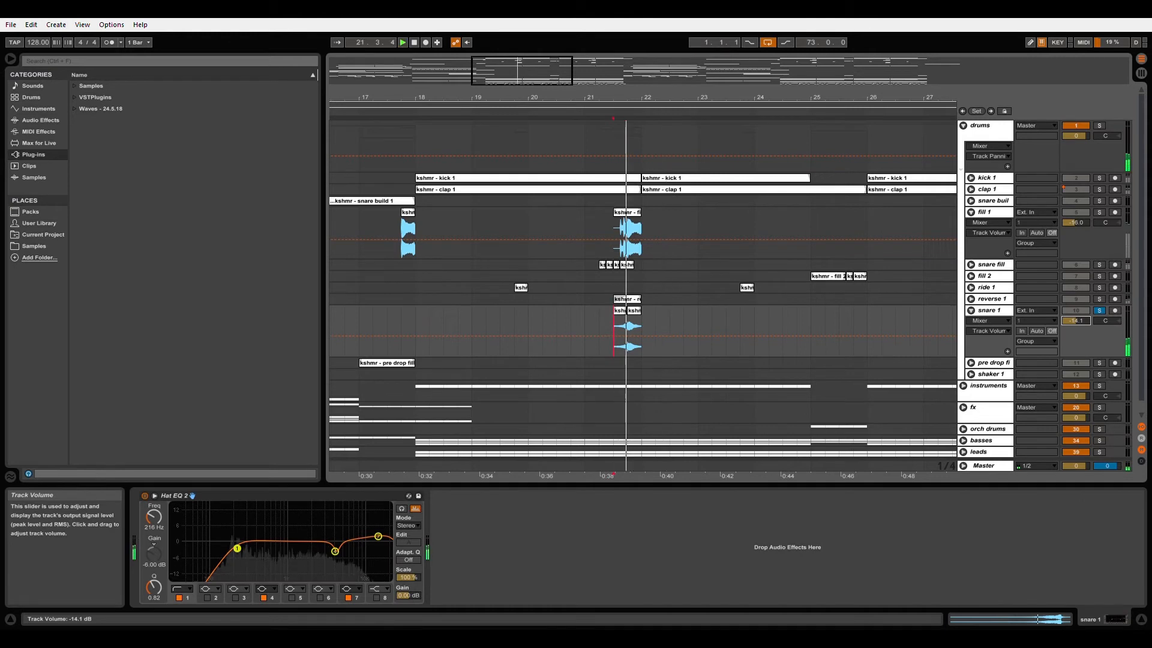
# - Unsolo snare 1, audition it in the full mix, set its volume to -14.0 dB and fold snare 1 and fill 1
pyautogui.click(1098, 311)
pyautogui.press('space')
pyautogui.press('space')
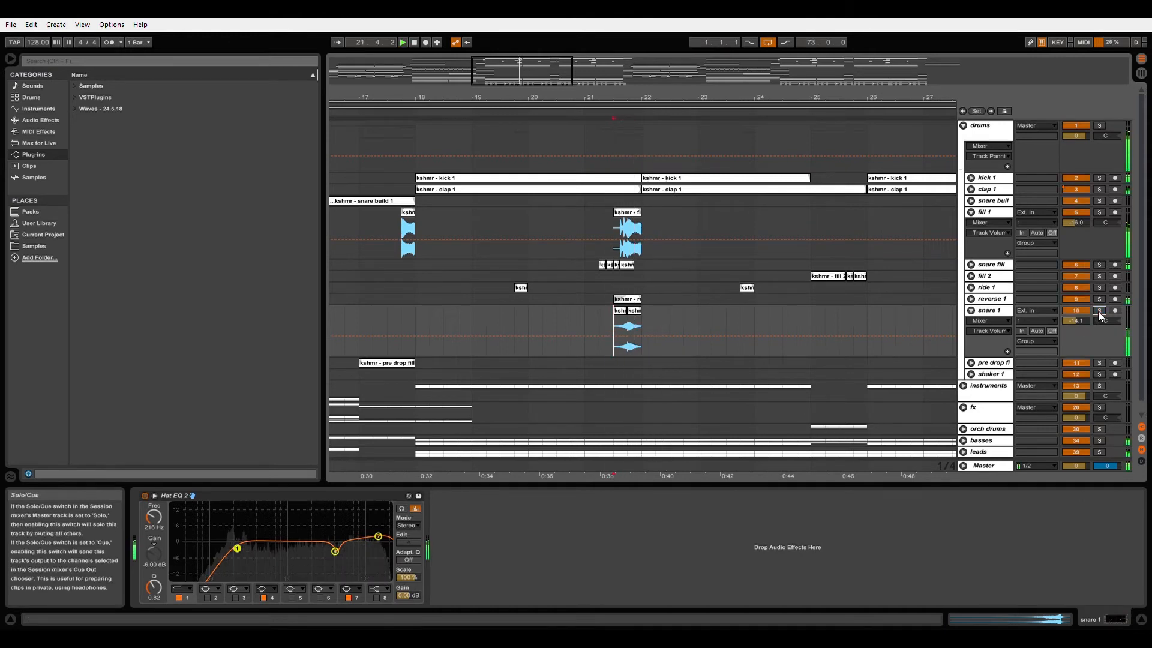
pyautogui.moveTo(1080, 321); pyautogui.dragTo(1080, 320)
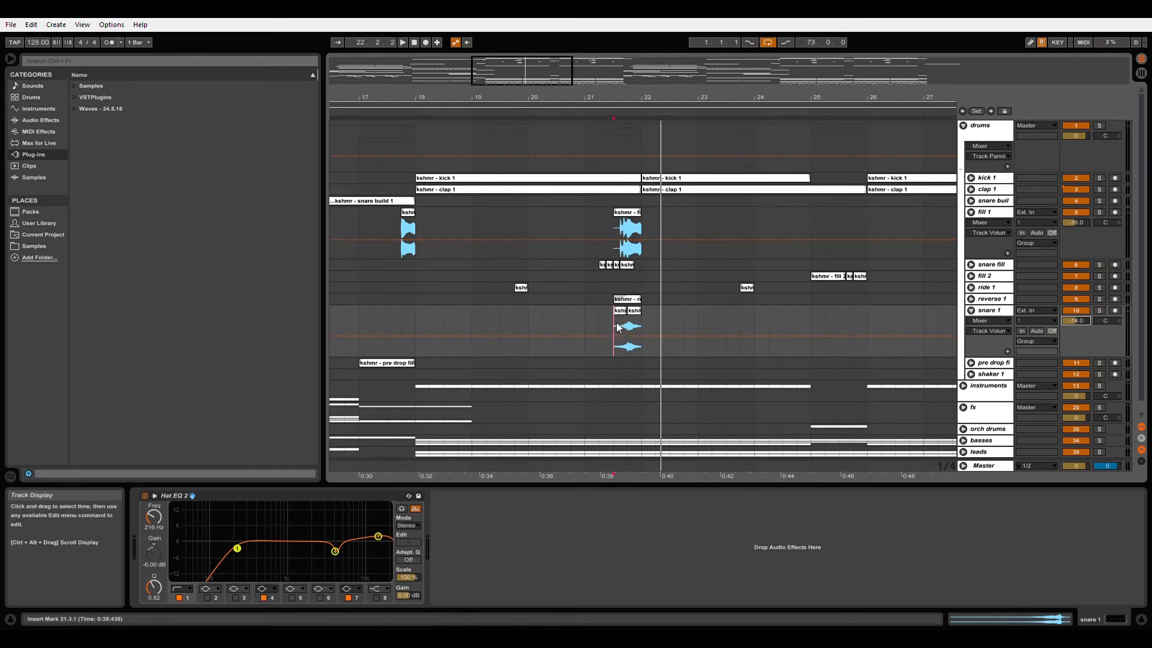
pyautogui.click(971, 311)
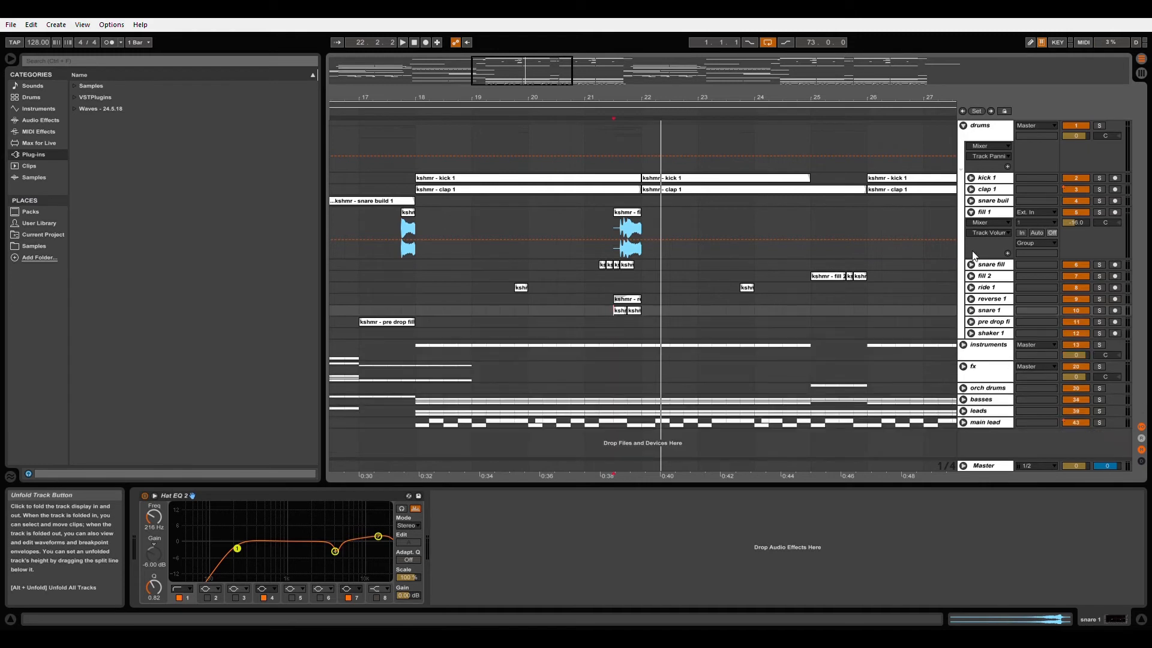
pyautogui.click(972, 213)
# - Unfold clap 1, play its clip from bar 18, raise its volume to -13.7 dB and fold the track and drums group
pyautogui.click(971, 189)
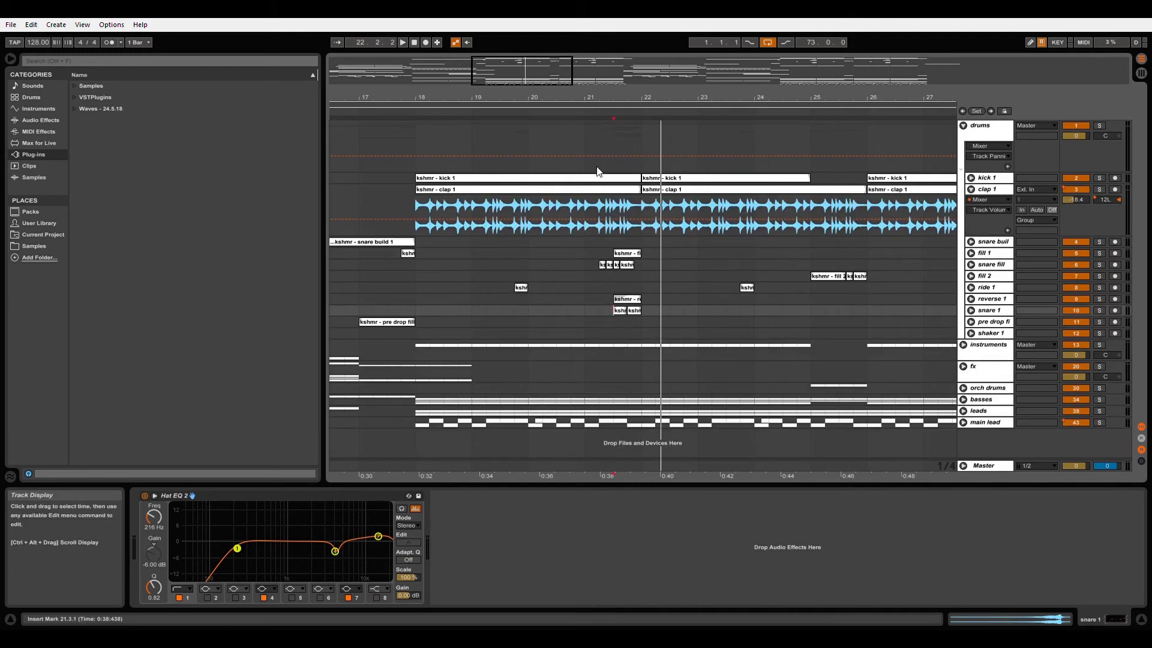
pyautogui.click(589, 190)
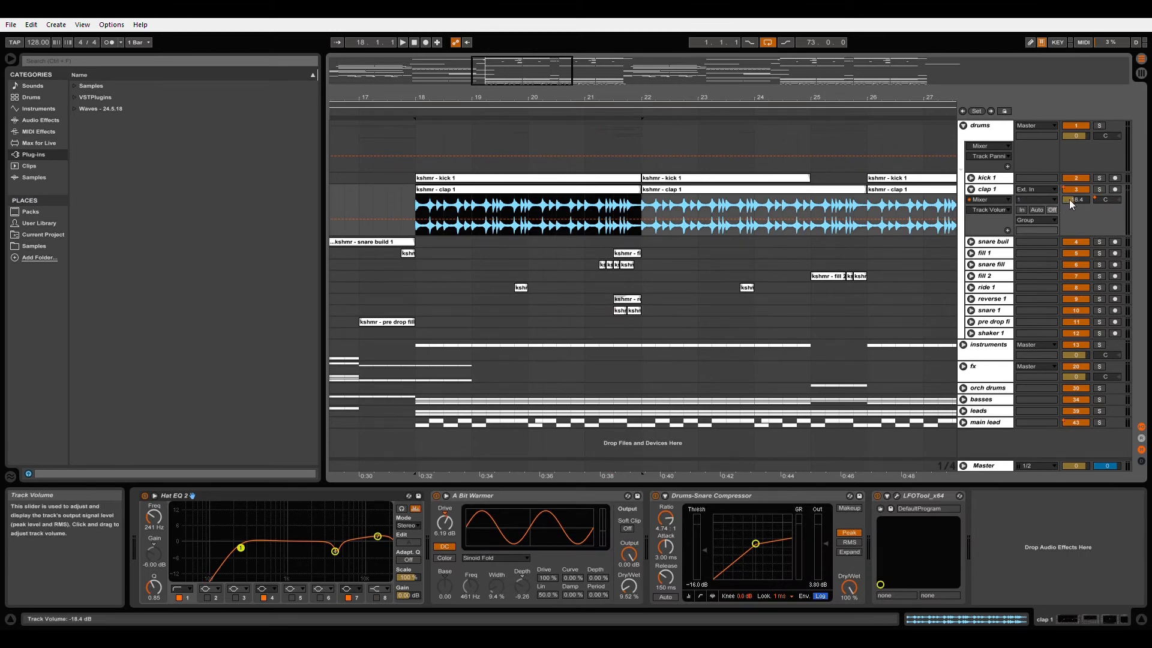
pyautogui.press('space')
pyautogui.moveTo(1069, 200); pyautogui.dragTo(1069, 191)
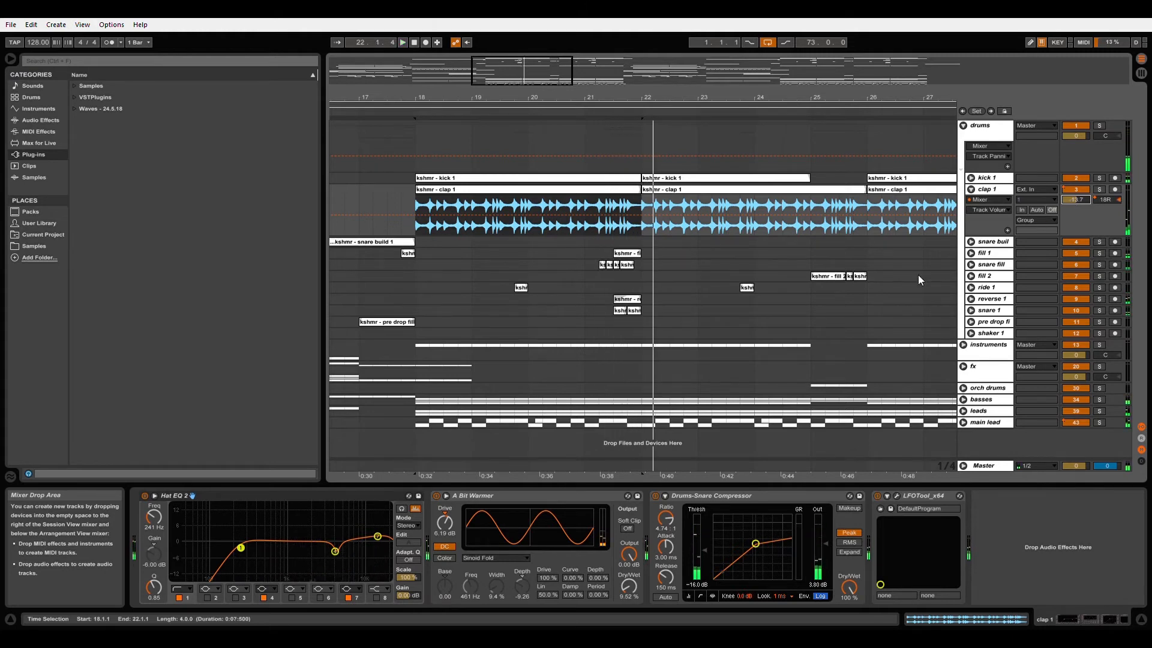
pyautogui.click(971, 191)
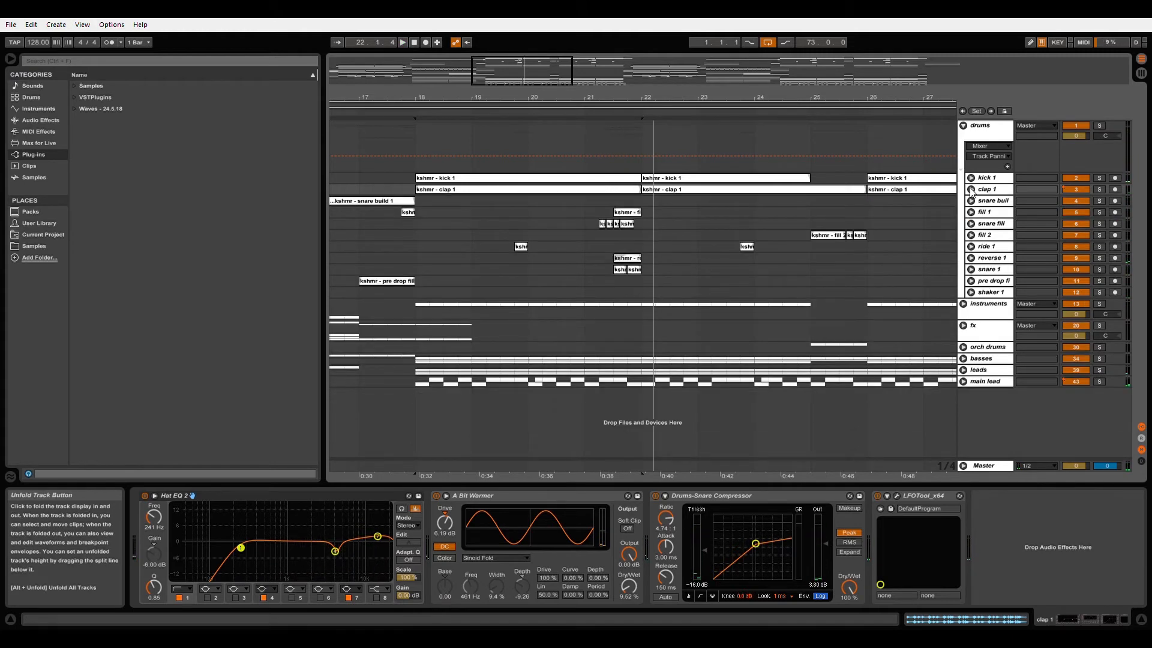
pyautogui.click(965, 127)
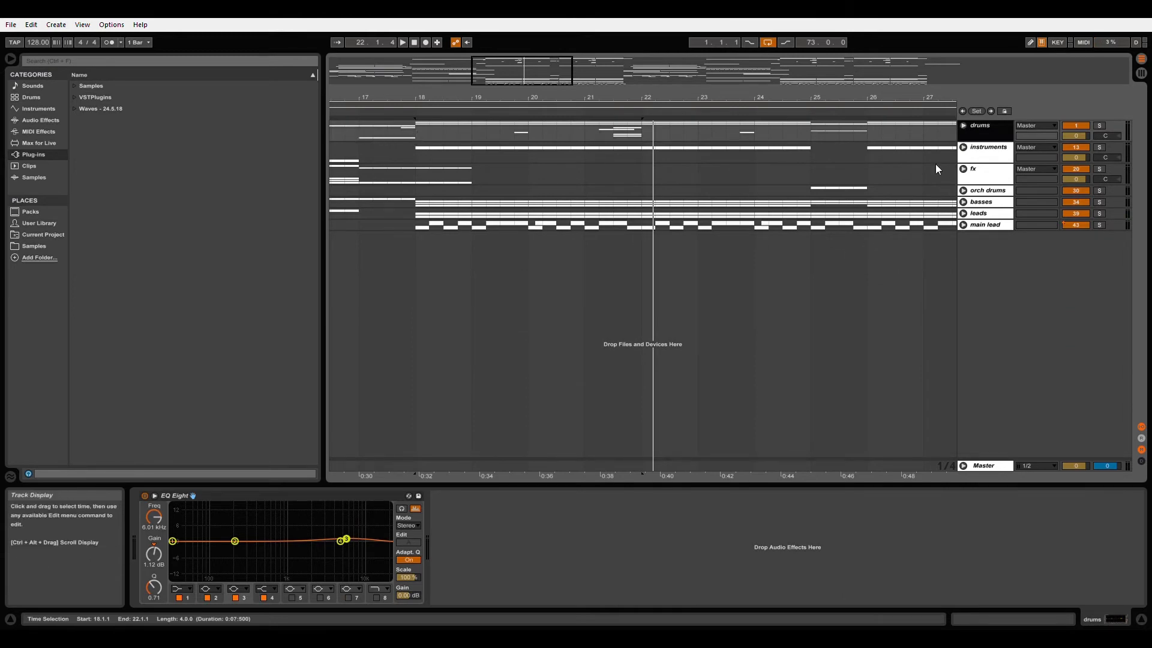
# - Unfold arp 1 in the instruments group, solo it and raise its volume to -10.8 dB during playback
pyautogui.click(963, 169)
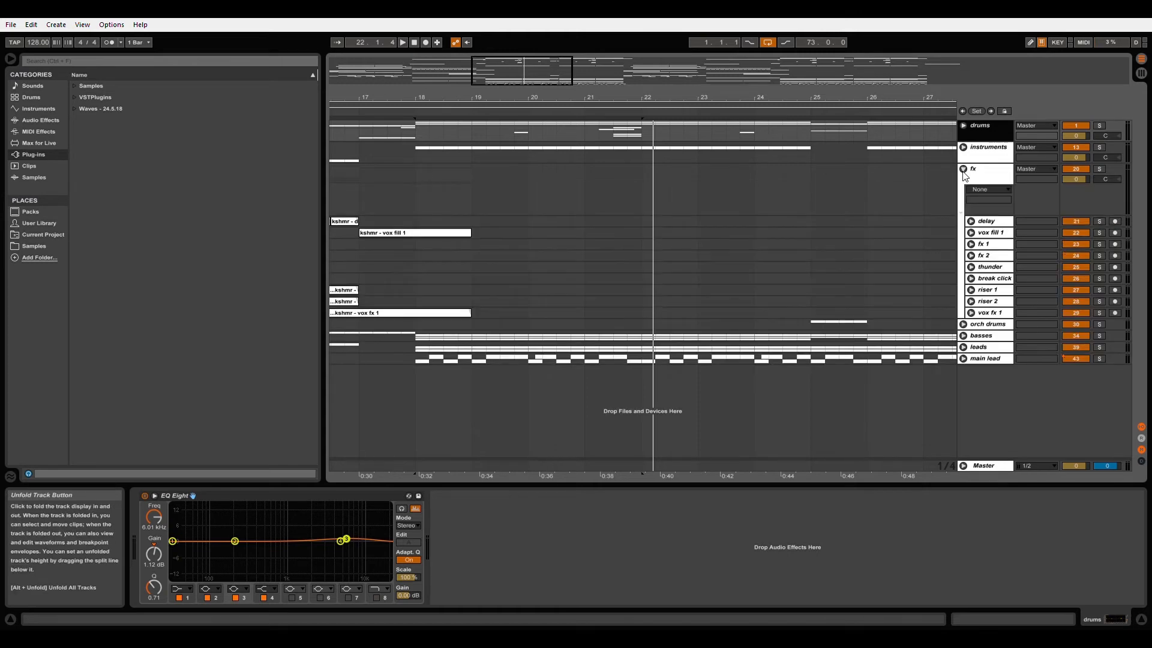
pyautogui.click(963, 170)
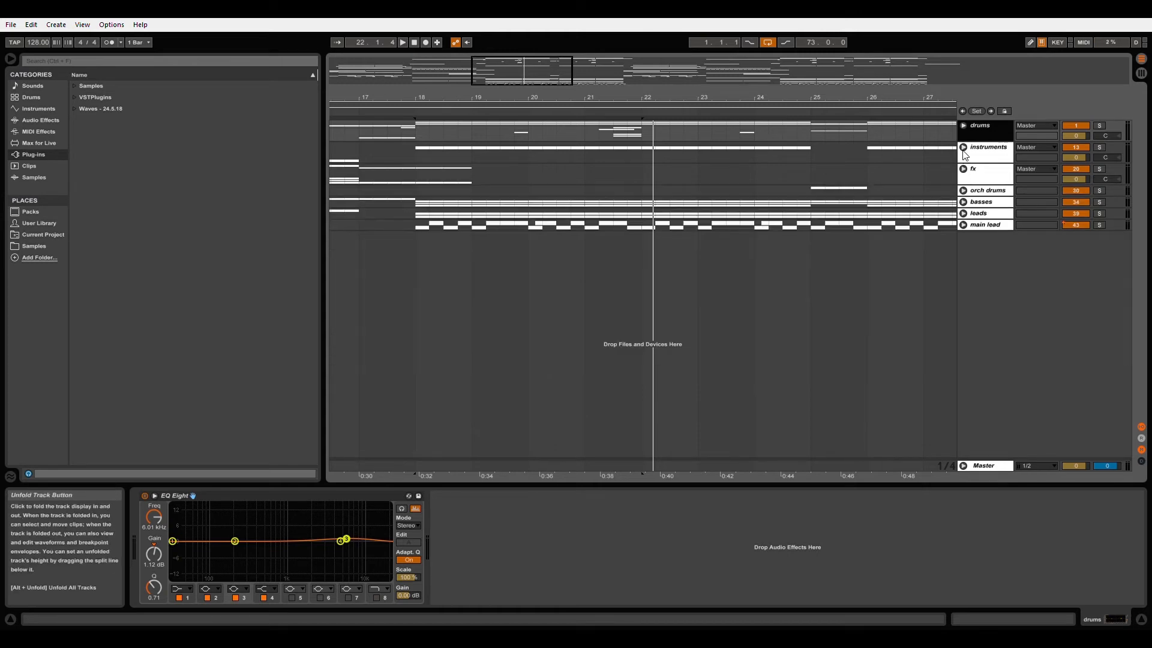
pyautogui.click(963, 149)
pyautogui.click(462, 211)
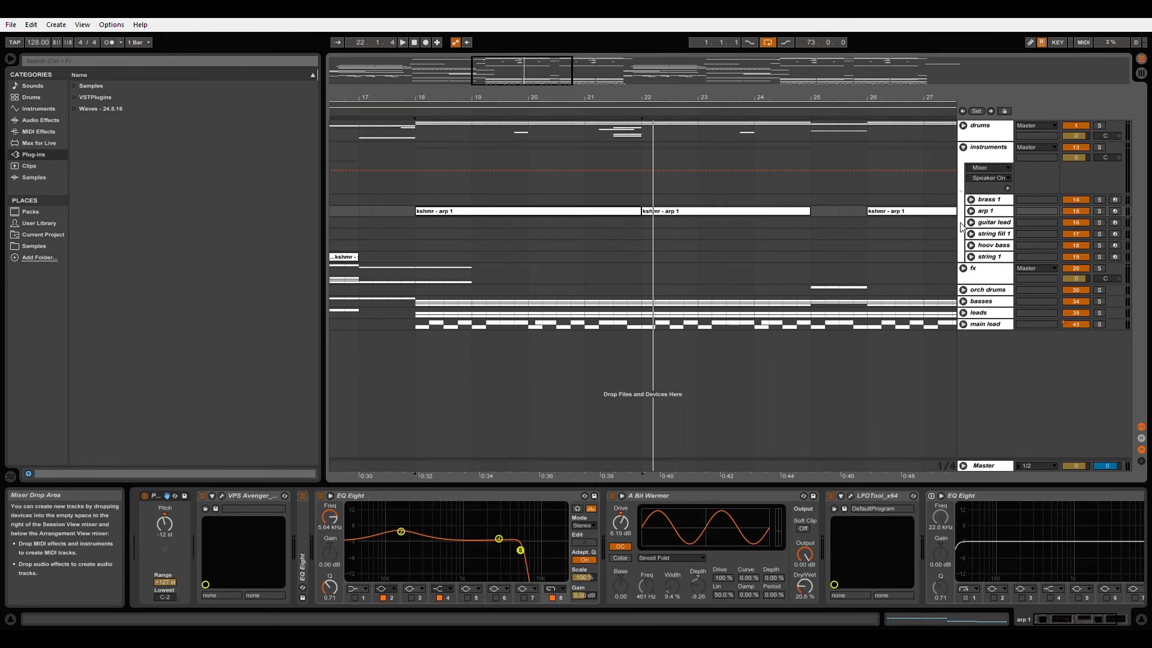
pyautogui.click(970, 211)
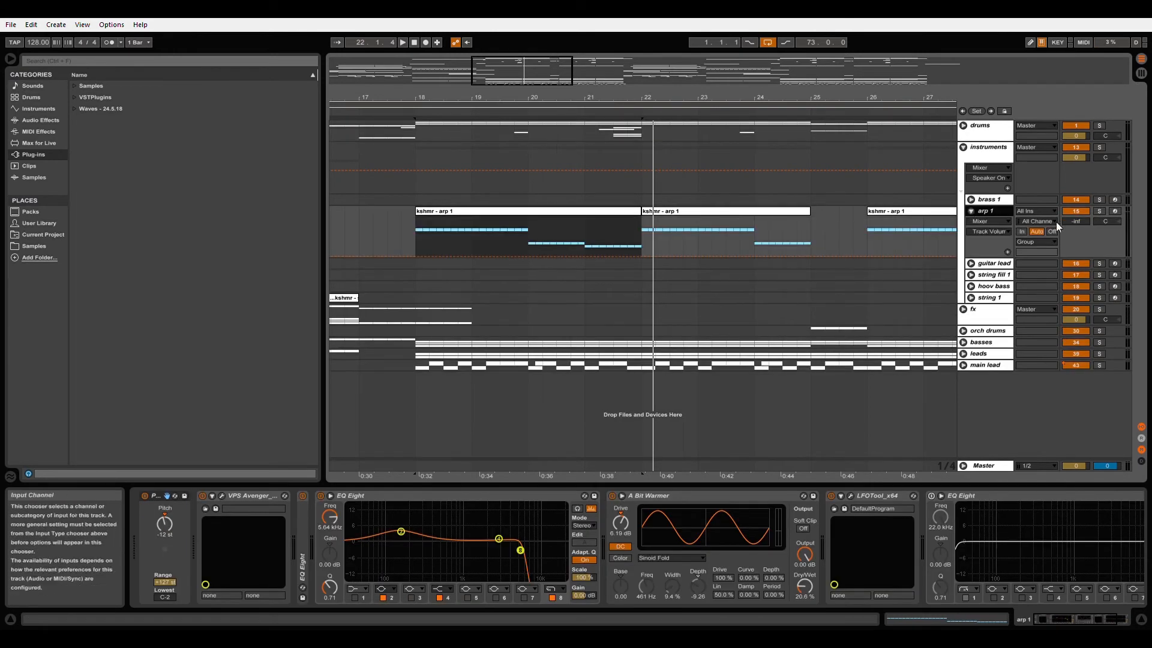
pyautogui.click(1098, 212)
pyautogui.press('space')
pyautogui.moveTo(1076, 221); pyautogui.dragTo(1075, 185)
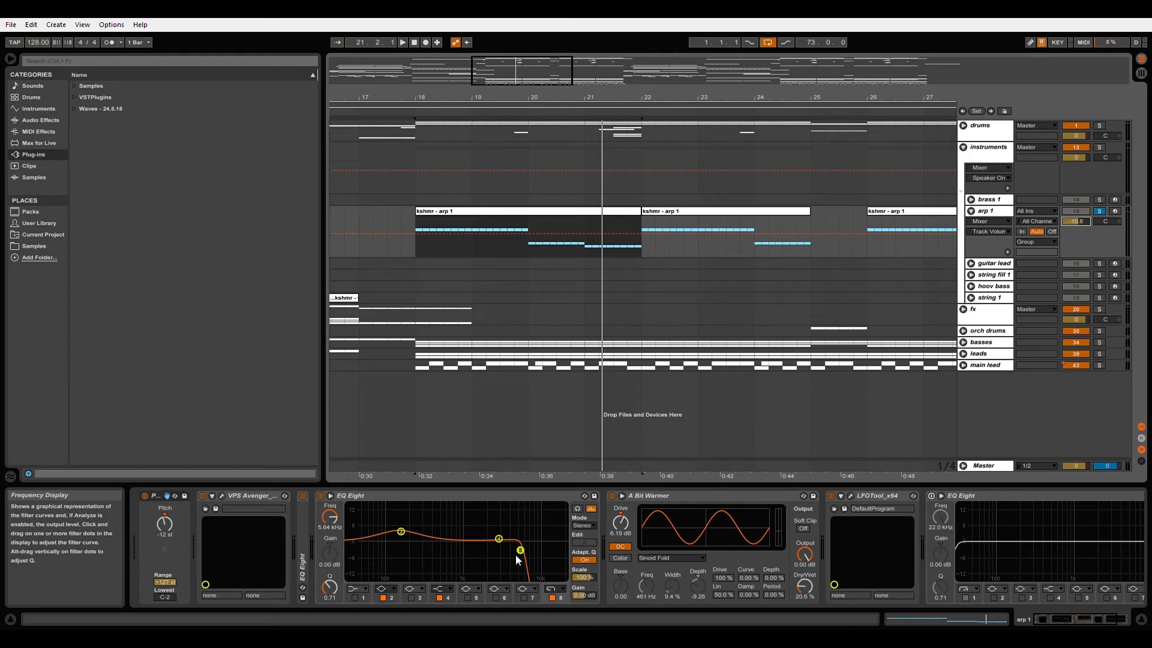
# - Collapse arp 1's second EQ Eight, lower the track to about -15 dB in the unsoloed full mix and fold the instruments group
pyautogui.doubleClick(463, 493)
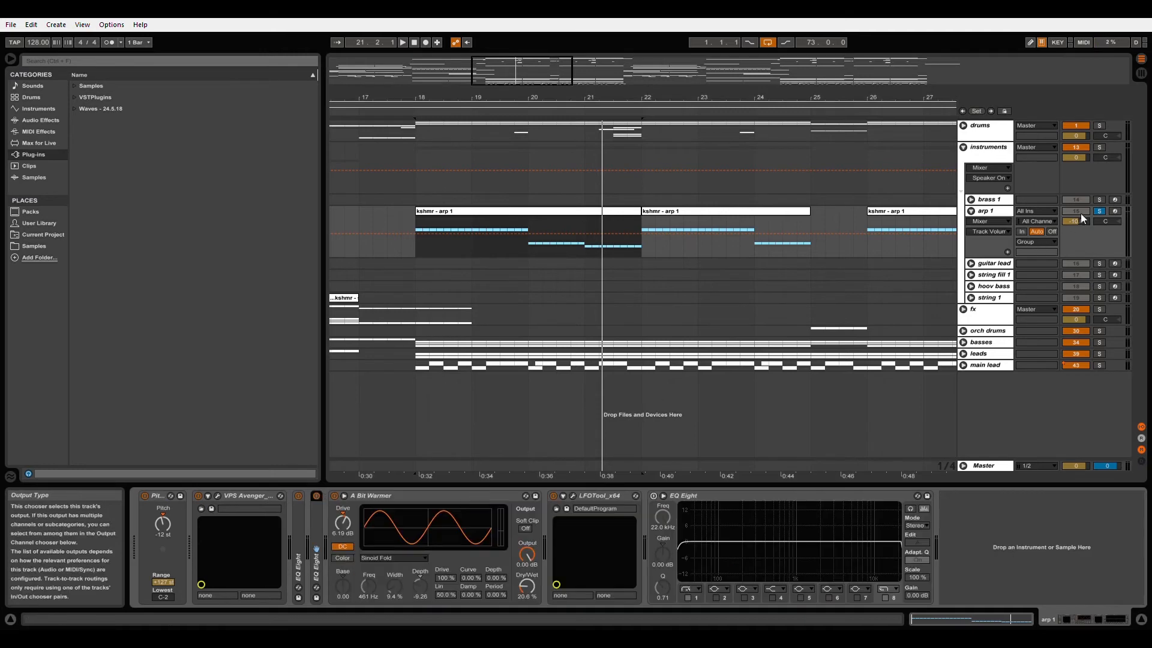
pyautogui.press('space')
pyautogui.moveTo(1075, 220); pyautogui.dragTo(1076, 251)
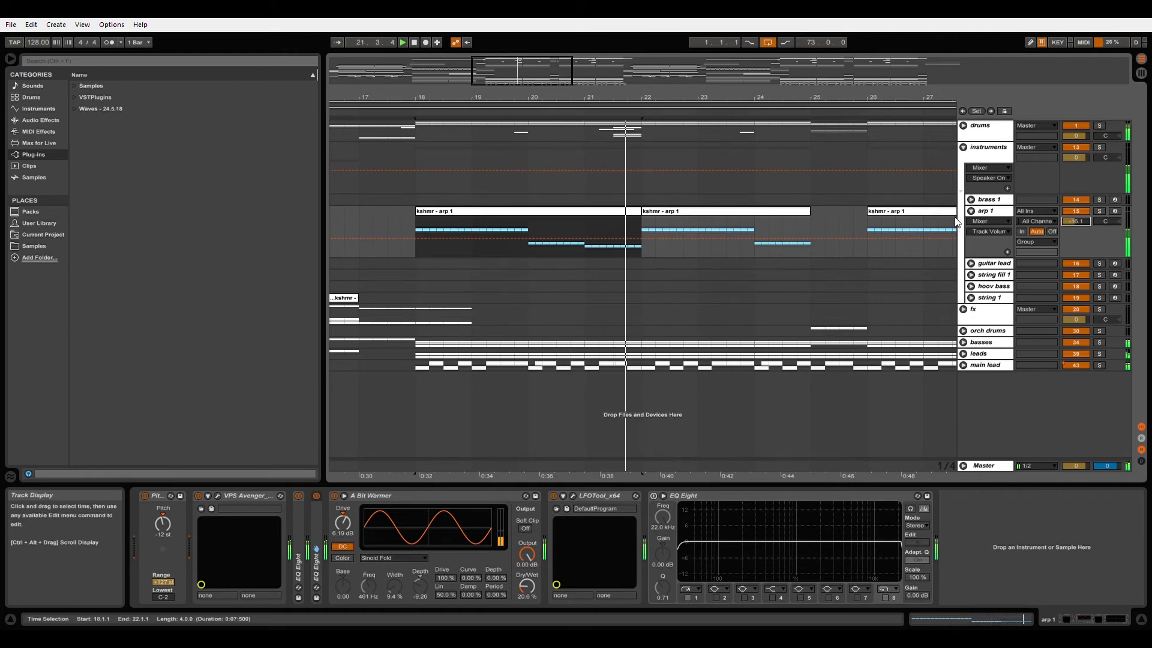
pyautogui.click(970, 211)
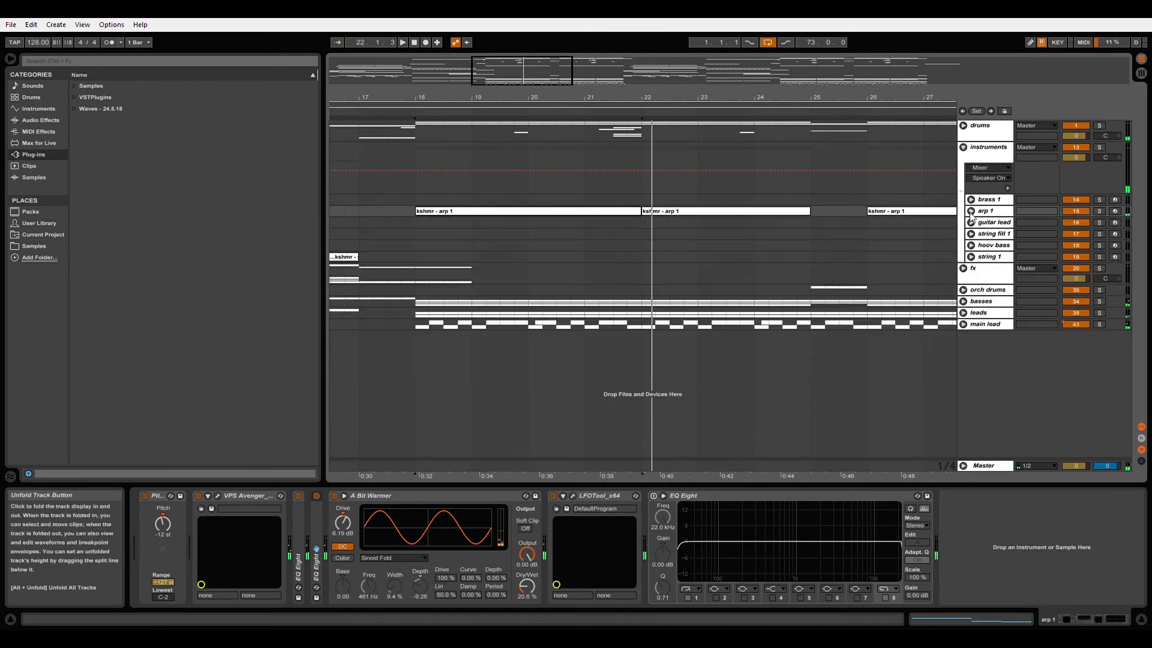
pyautogui.click(963, 147)
# - Reopen reverse 1 in the drums group and lower its volume to -17.0 dB while playing from 21.3.1
pyautogui.click(963, 126)
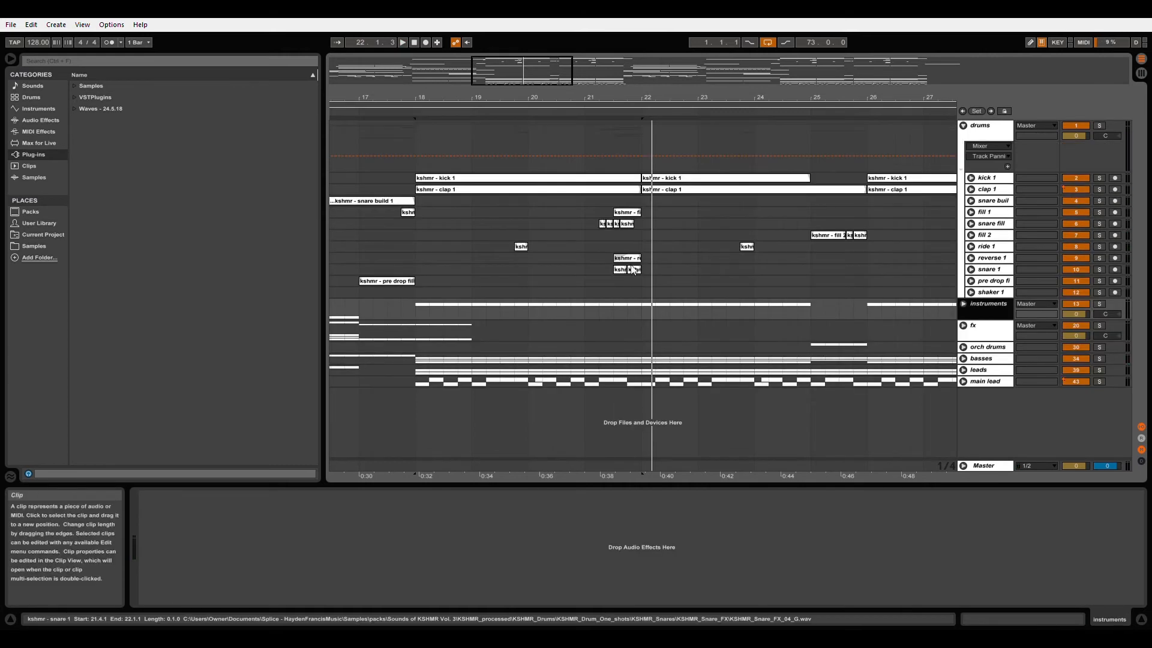
pyautogui.click(989, 258)
pyautogui.click(971, 258)
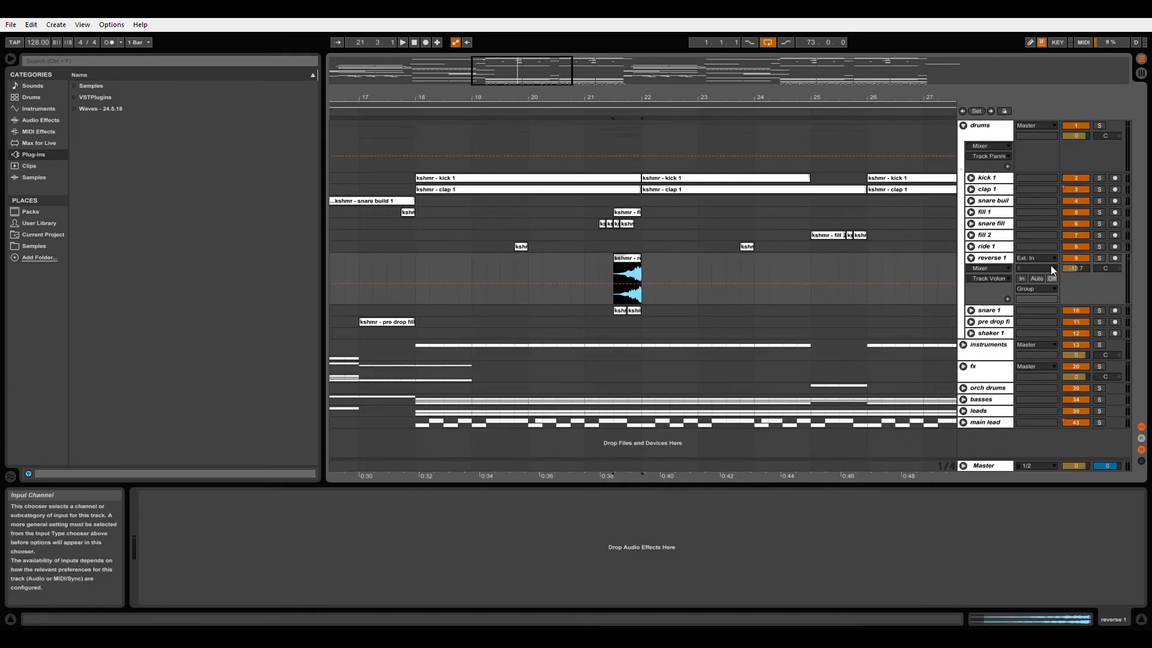
pyautogui.click(1076, 268)
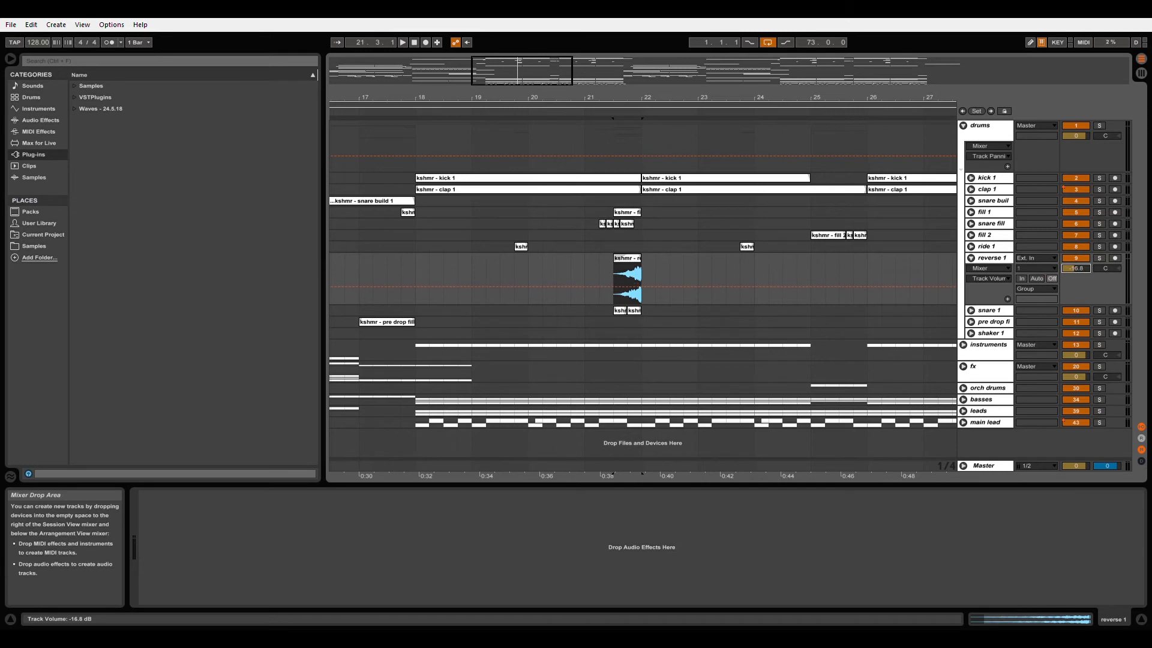
pyautogui.press('space')
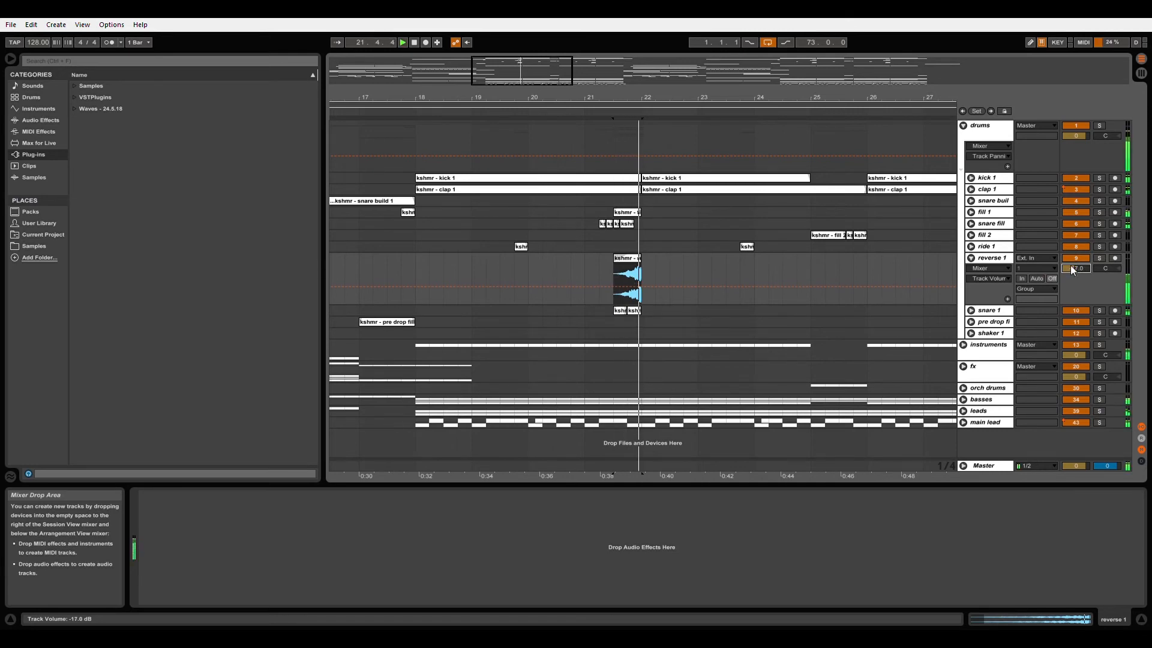
pyautogui.press('space')
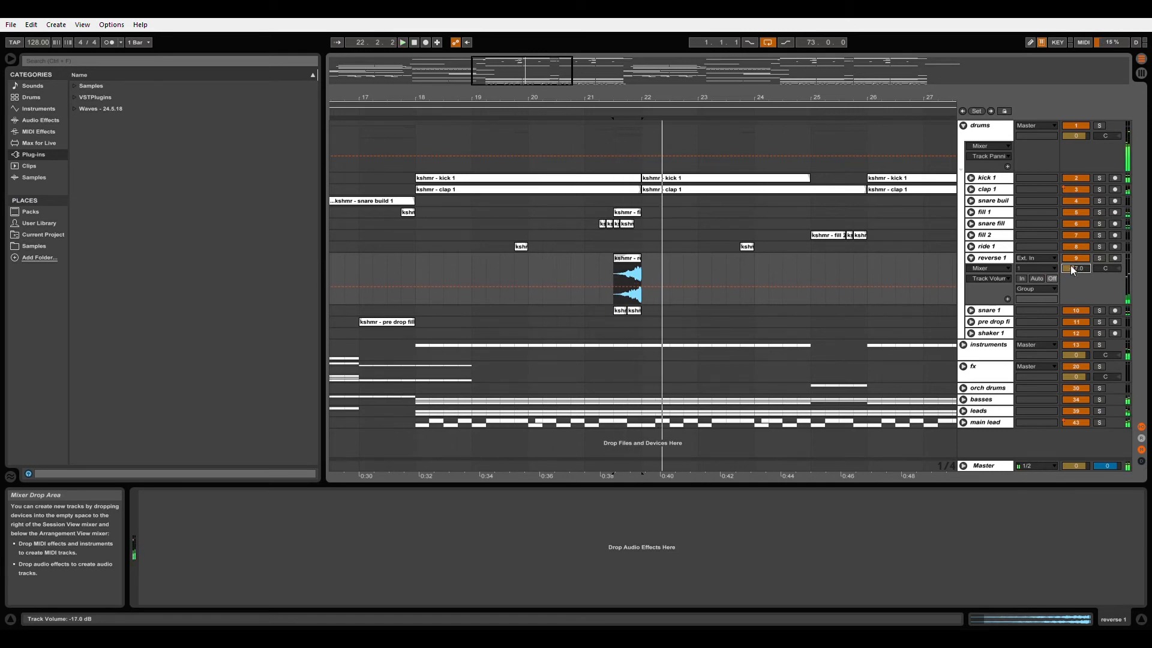
# - Unfold fill 2 in the drums group and raise its volume to -12.8 dB while playing from bar 25
pyautogui.click(824, 235)
pyautogui.click(971, 235)
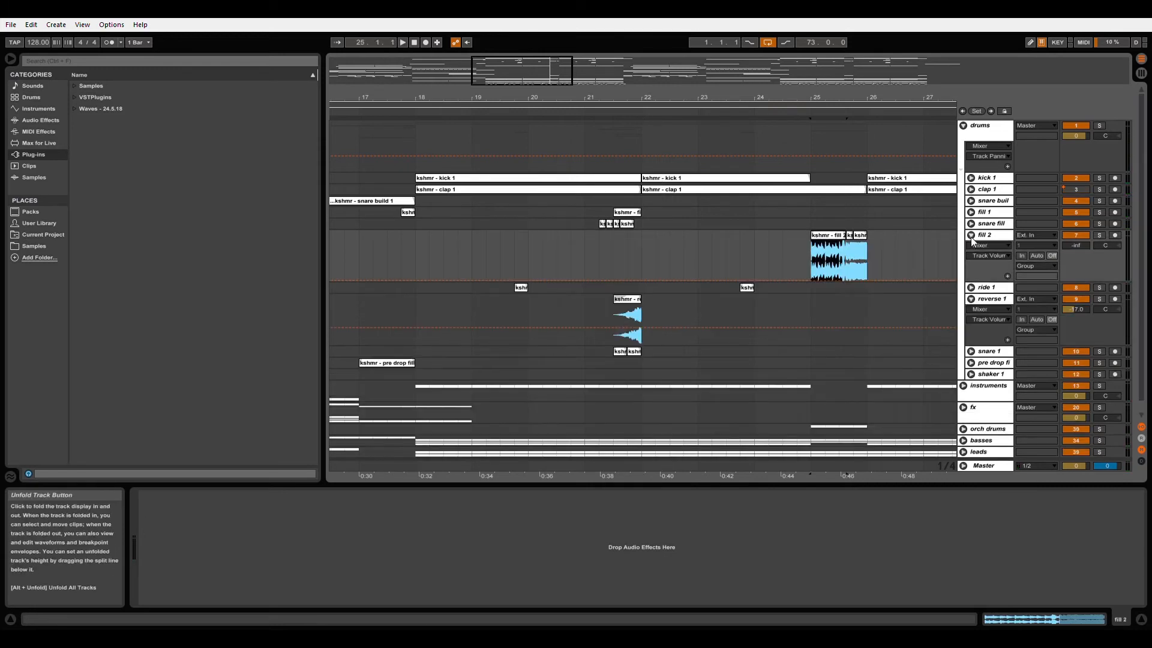
pyautogui.press('space')
pyautogui.moveTo(1075, 244)
pyautogui.mouseDown()
pyautogui.moveTo(1075, 231)
pyautogui.moveTo(1075, 246)
pyautogui.mouseUp()
pyautogui.press('space')
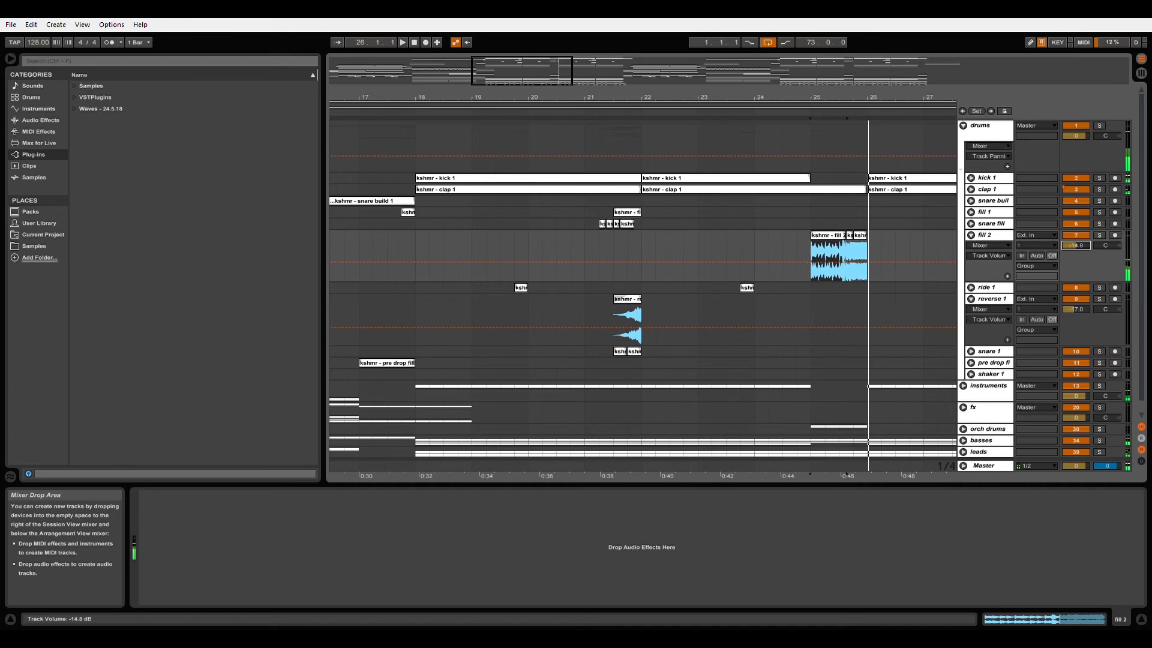
pyautogui.press('space')
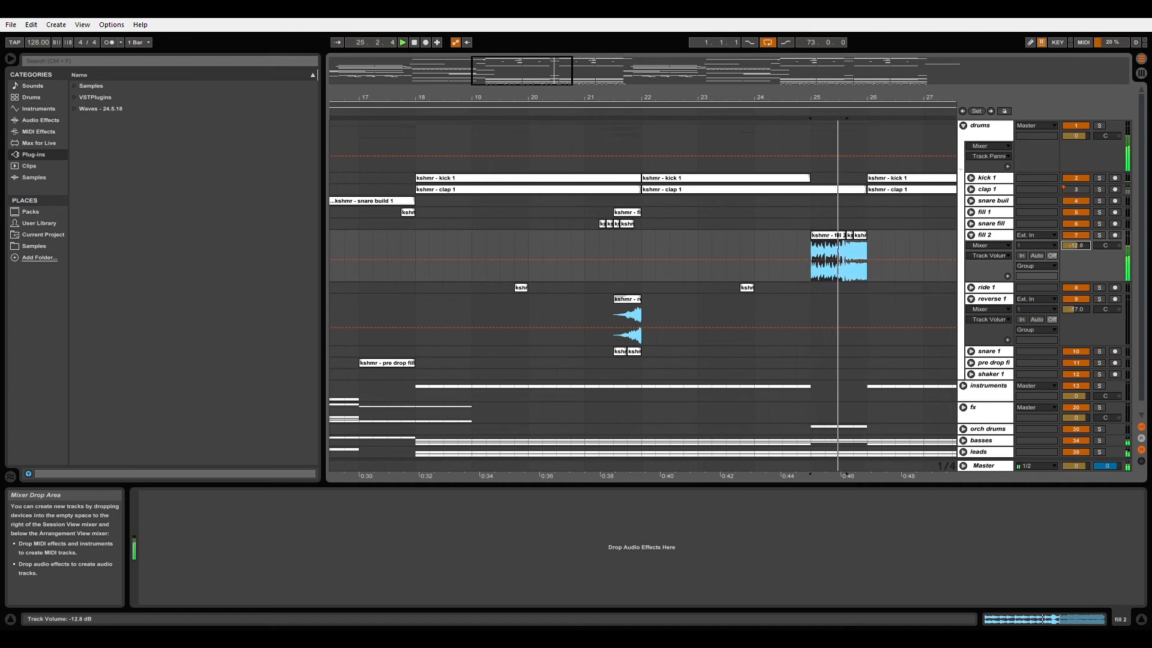
pyautogui.press('space')
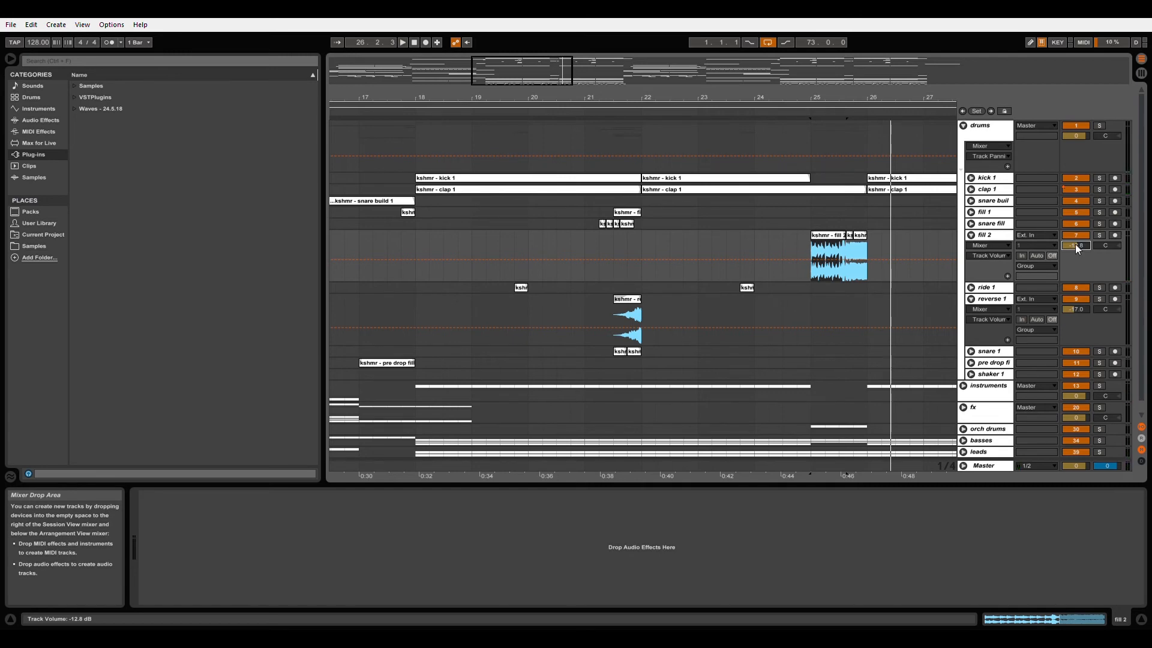
# - Replay from the start of fill 2's clip at bar 25 and set the track's volume to -13.7 dB
pyautogui.click(868, 243)
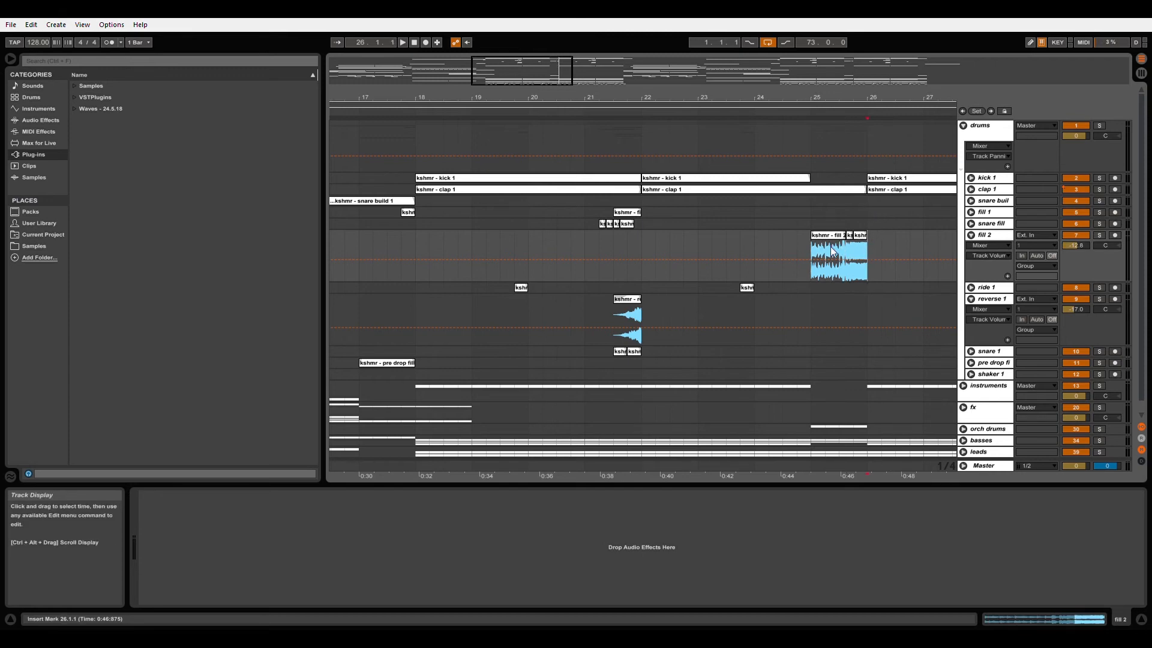
pyautogui.click(809, 244)
pyautogui.moveTo(1077, 247); pyautogui.dragTo(1077, 231)
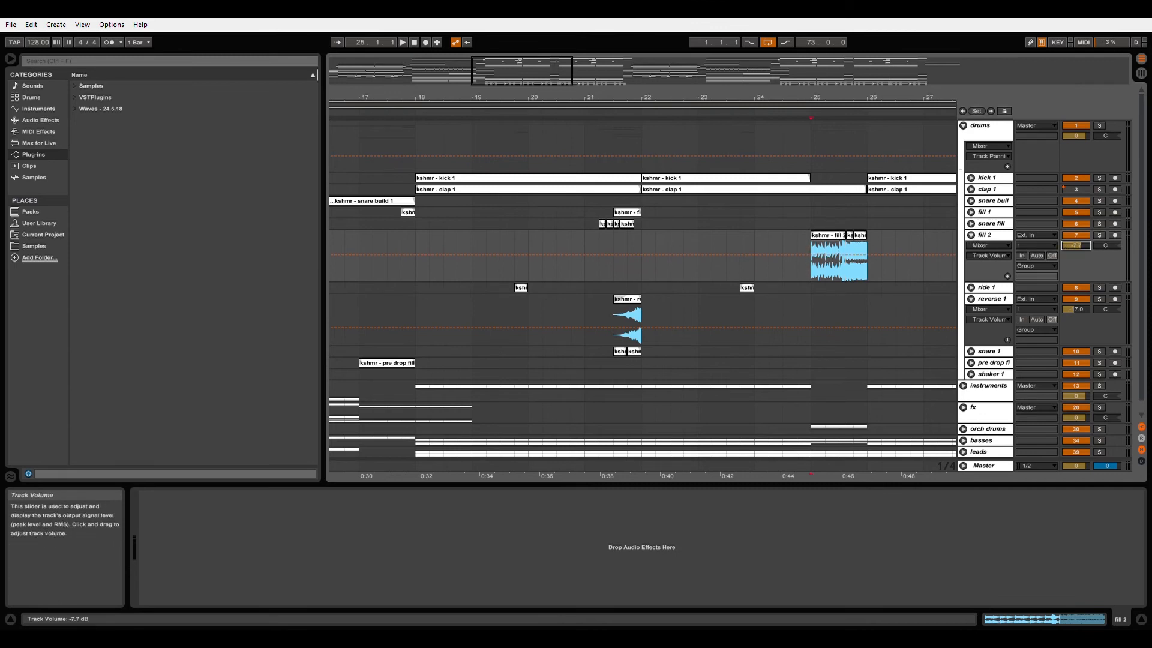
pyautogui.moveTo(1071, 251); pyautogui.dragTo(1072, 267)
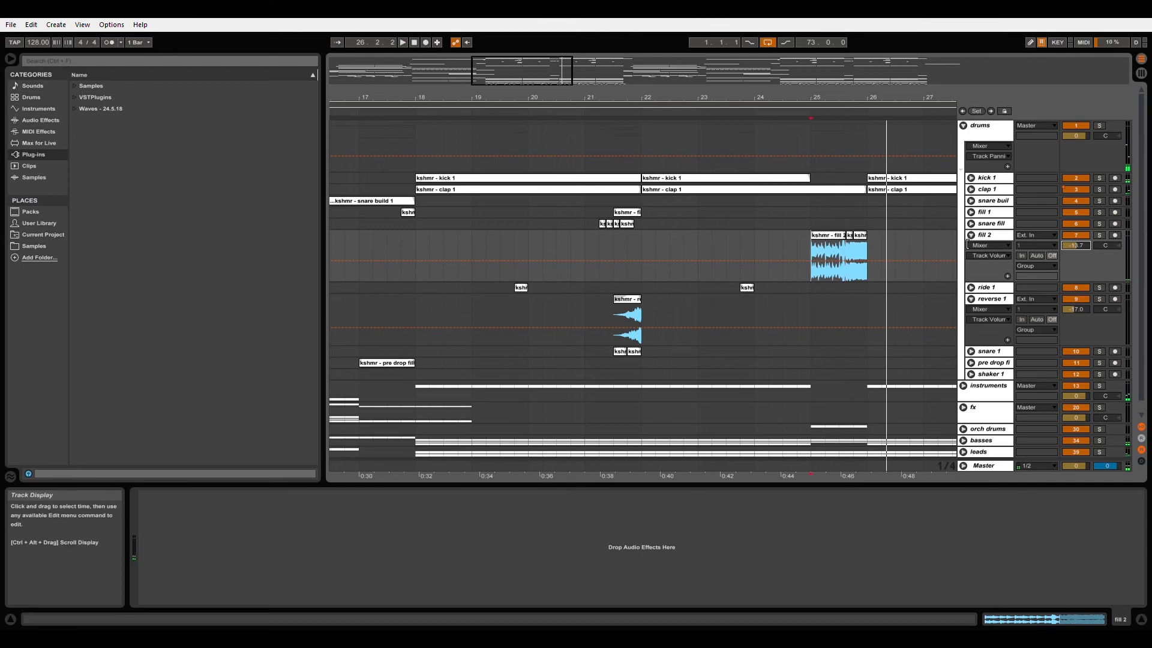
# - Unfold the orch drums group and orch drum 1, then raise that track's volume to -12.8 dB at bar 25
pyautogui.moveTo(710, 96); pyautogui.dragTo(710, 66)
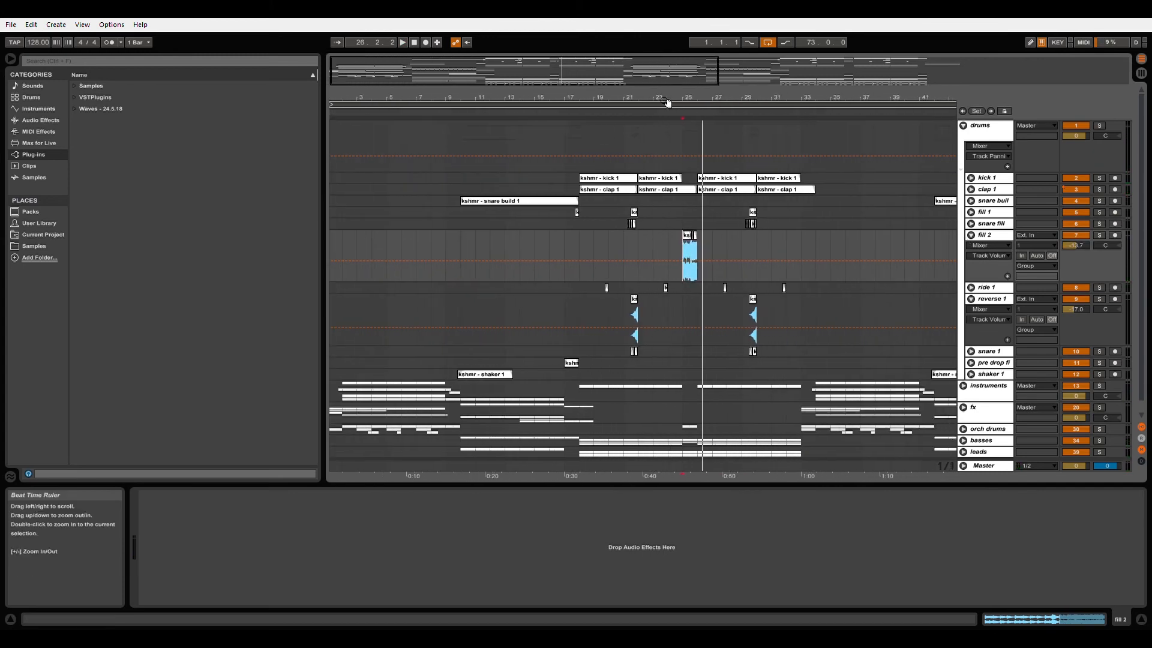
pyautogui.click(964, 430)
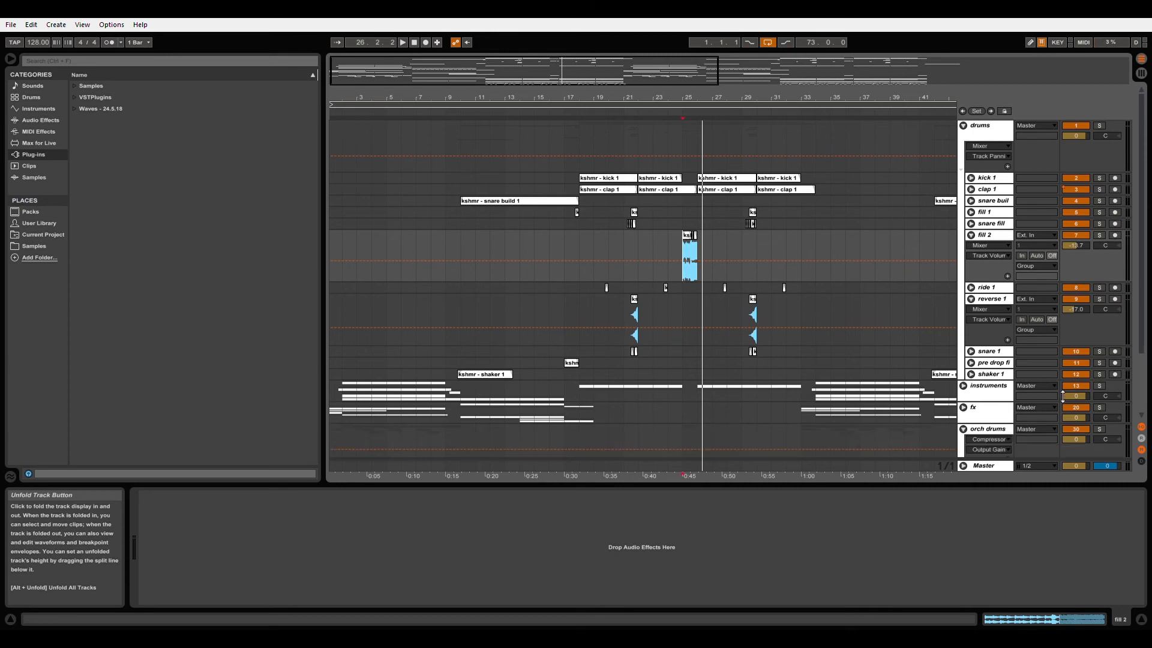
pyautogui.scroll(-3, 941, 389)
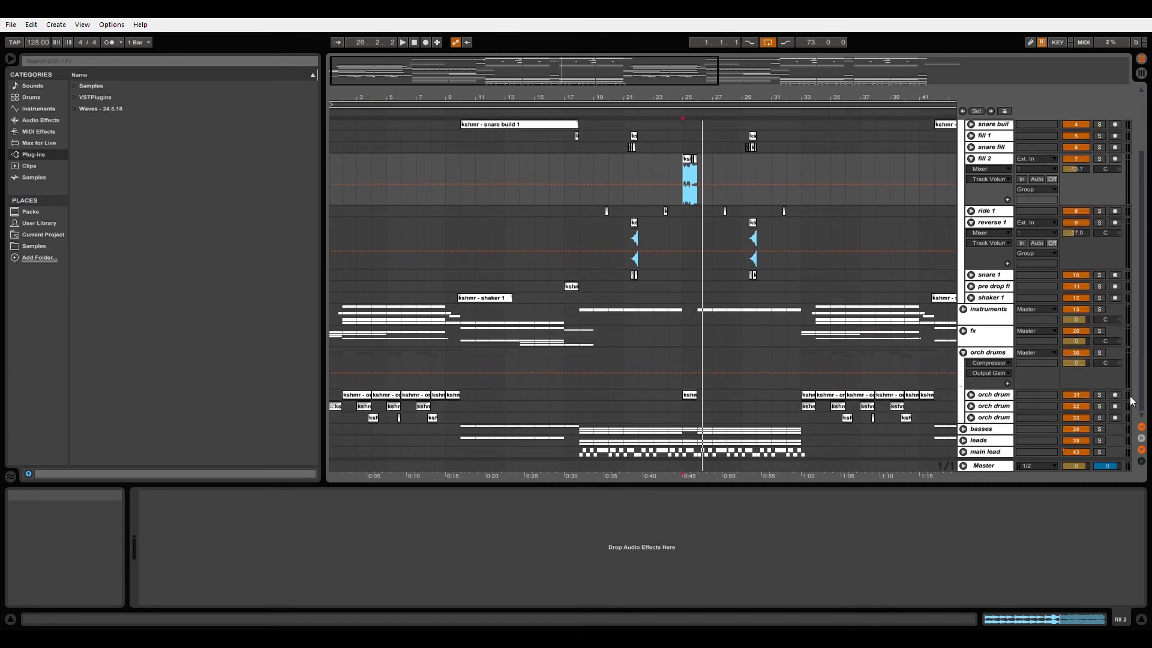
pyautogui.click(971, 395)
pyautogui.click(681, 408)
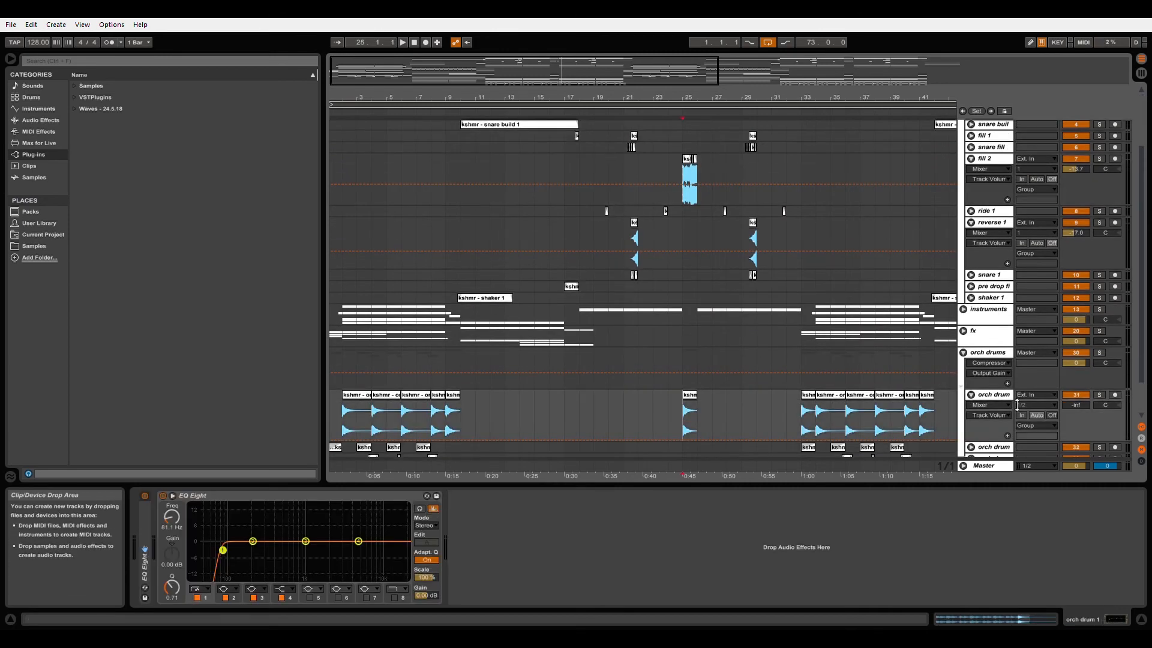
pyautogui.moveTo(1076, 405); pyautogui.dragTo(1075, 392)
# - Audition orch drum 1 repeatedly from bar 25, in the full mix and soloed
pyautogui.press('space')
pyautogui.press('space')
pyautogui.press('space')
pyautogui.press('space')
pyautogui.press('space')
pyautogui.click(1099, 395)
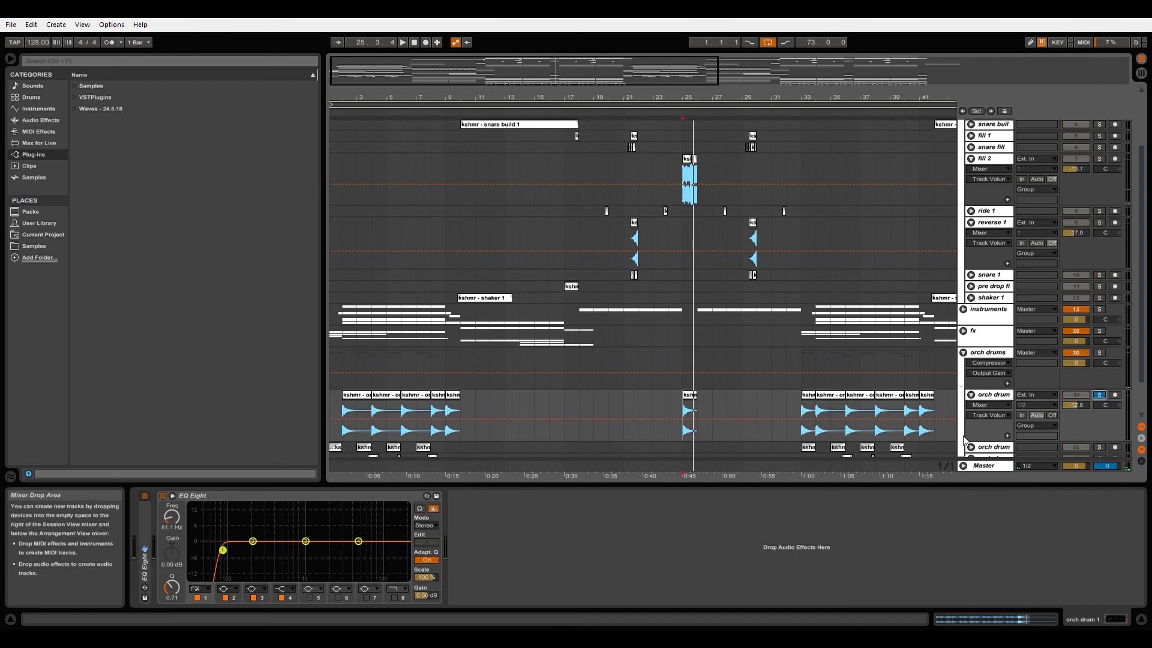
pyautogui.press('space')
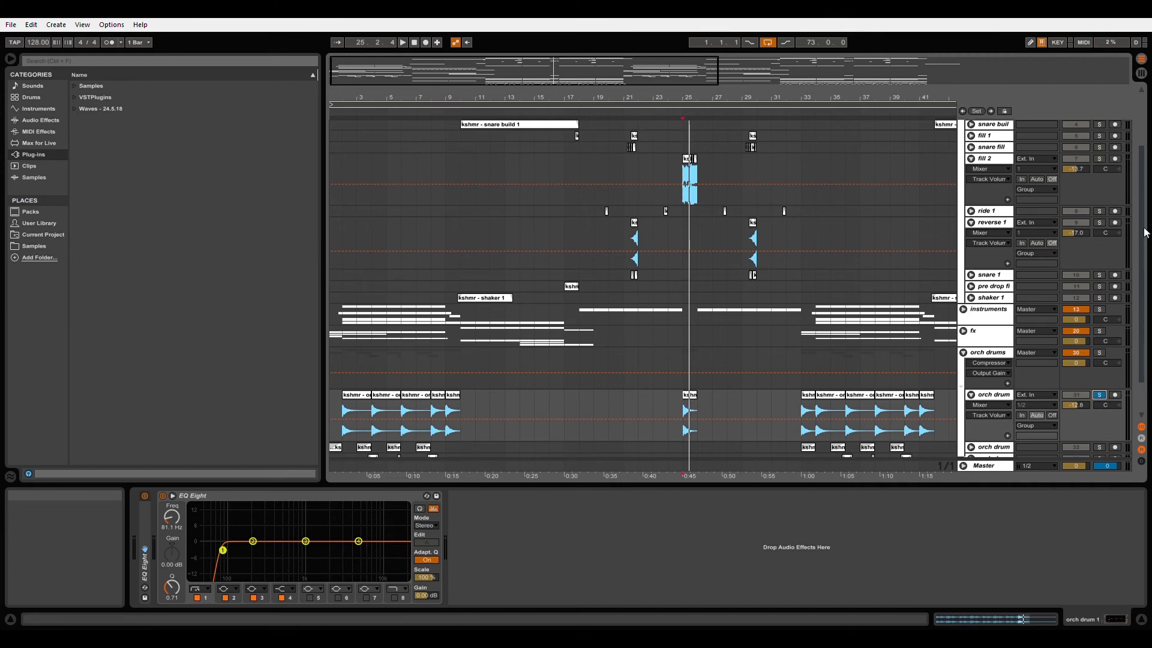
# - Unfold the basses group and briefly open and close the sub 1 track inside it
pyautogui.scroll(-3, 1146, 232)
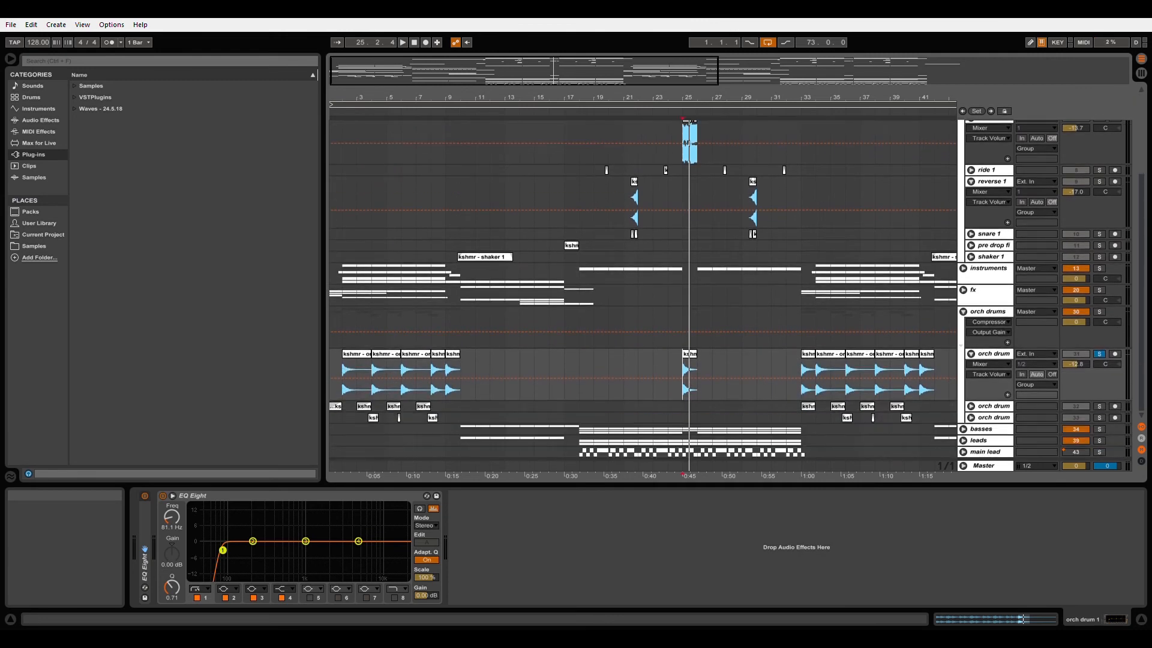
pyautogui.click(963, 429)
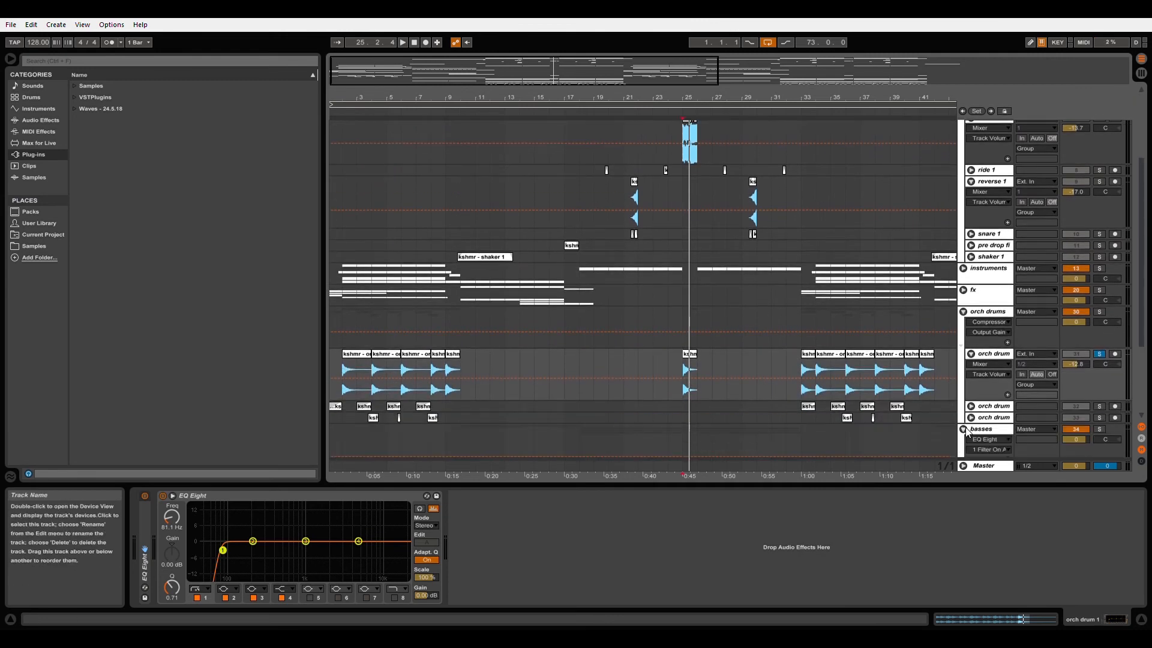
pyautogui.scroll(-2, 1143, 334)
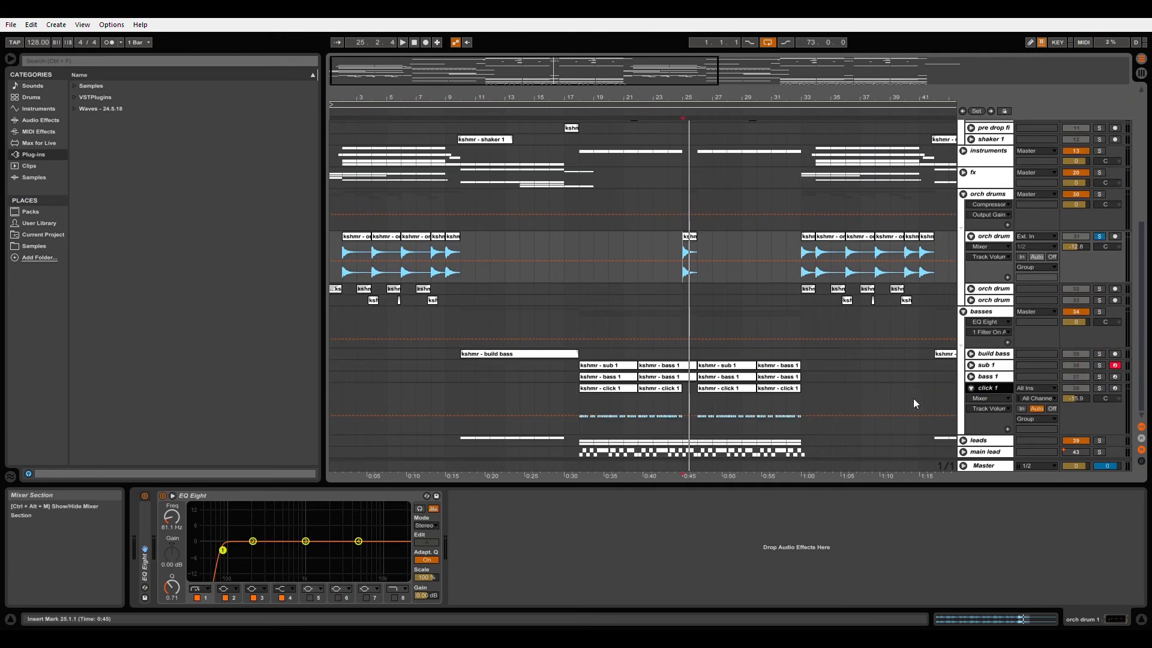
pyautogui.click(971, 366)
pyautogui.click(971, 365)
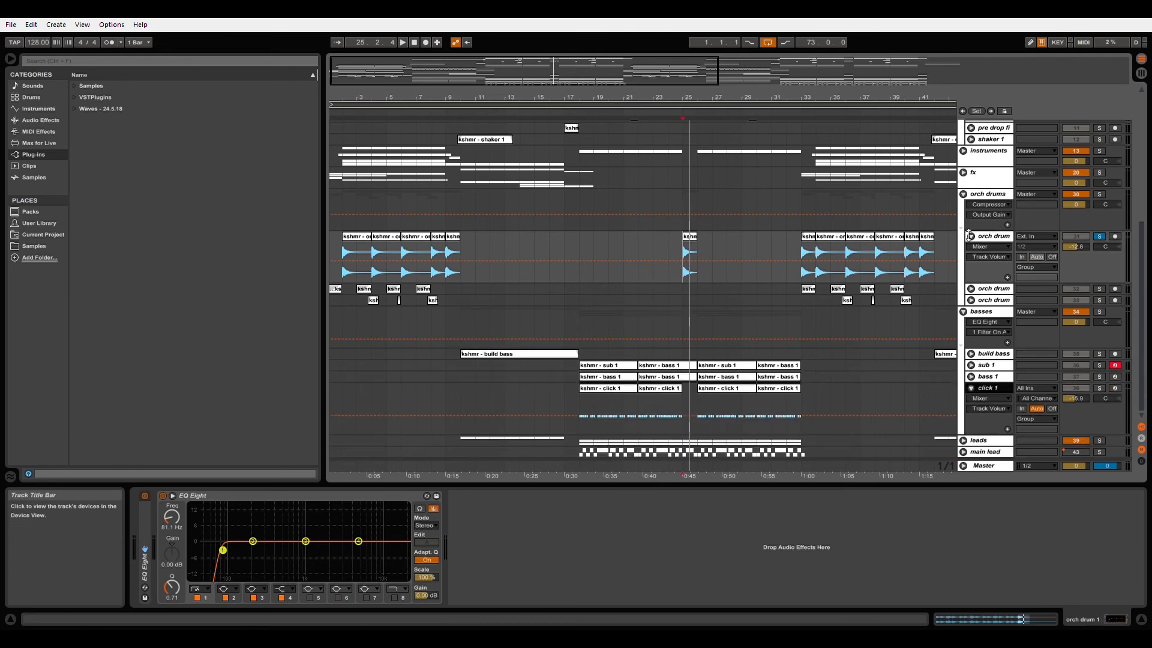
# - Fold and unsolo orch drum 1, play the full mix from bar 25 and fold the orch drums group
pyautogui.click(971, 236)
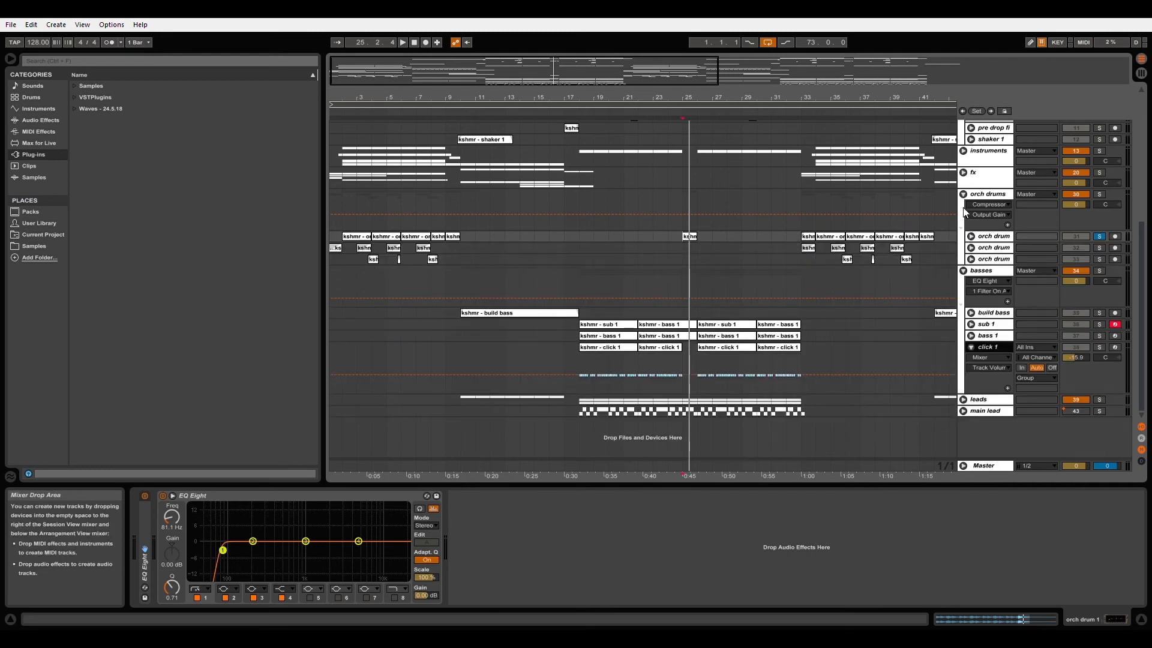
pyautogui.moveTo(1057, 223); pyautogui.dragTo(1106, 247)
pyautogui.press('space')
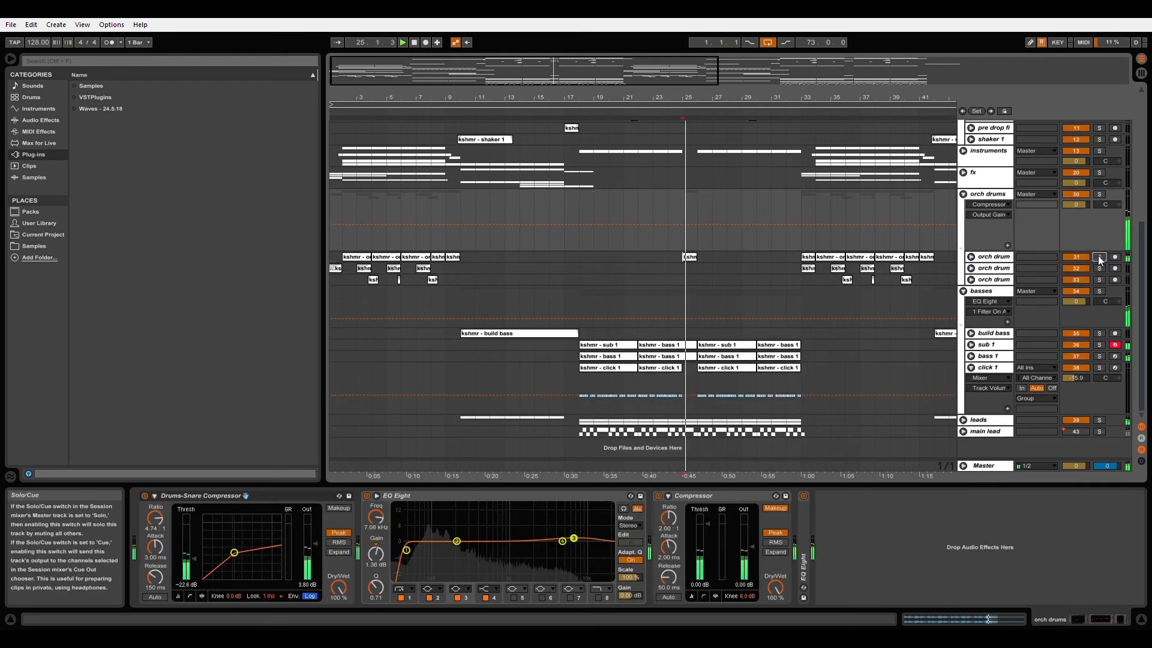
pyautogui.click(963, 195)
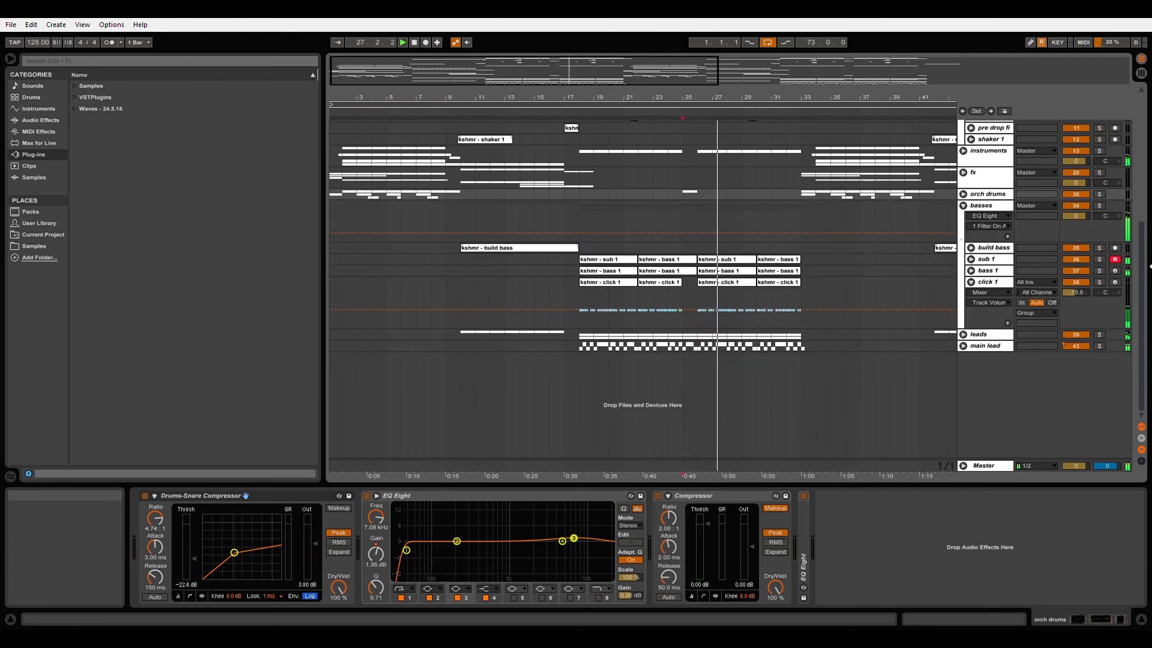
# - Unfold clap 1 in the drums group, lower its volume to -16.3 dB while playing from bar 25, and fold it
pyautogui.scroll(5, 960, 345)
pyautogui.scroll(2, 970, 190)
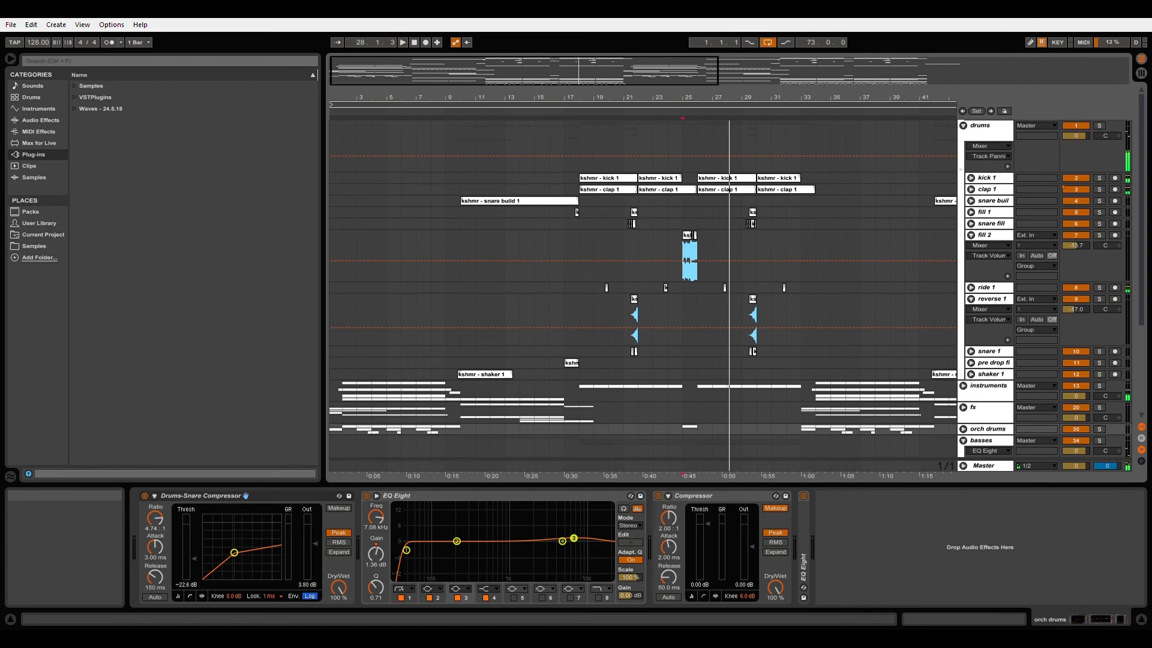
pyautogui.click(971, 190)
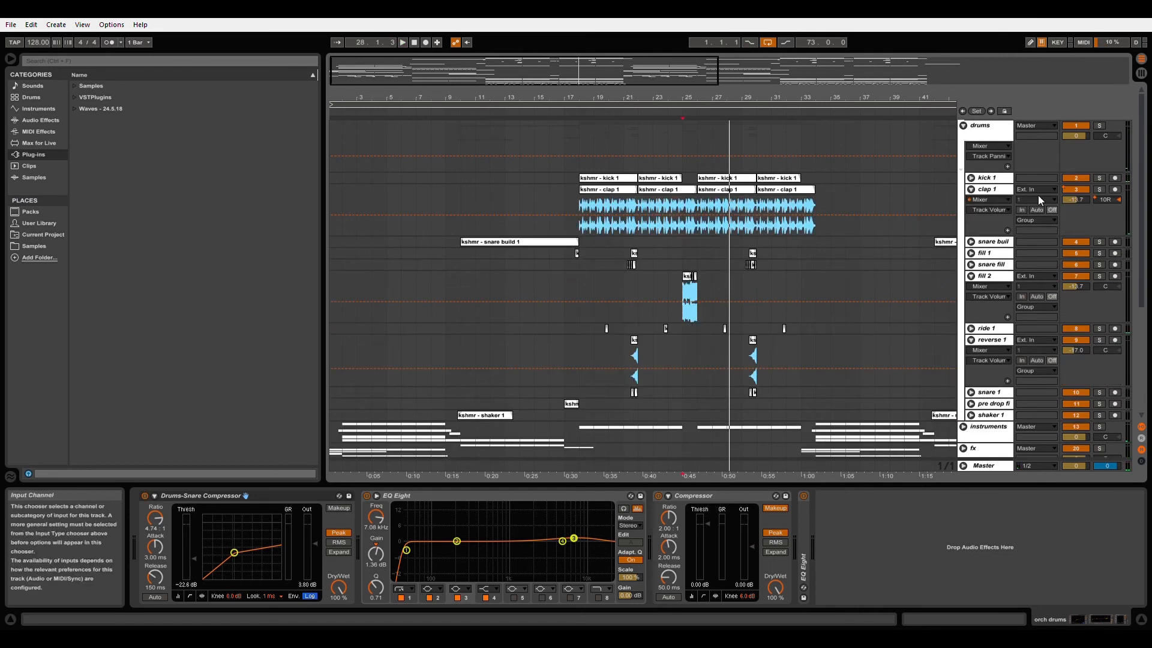
pyautogui.press('space')
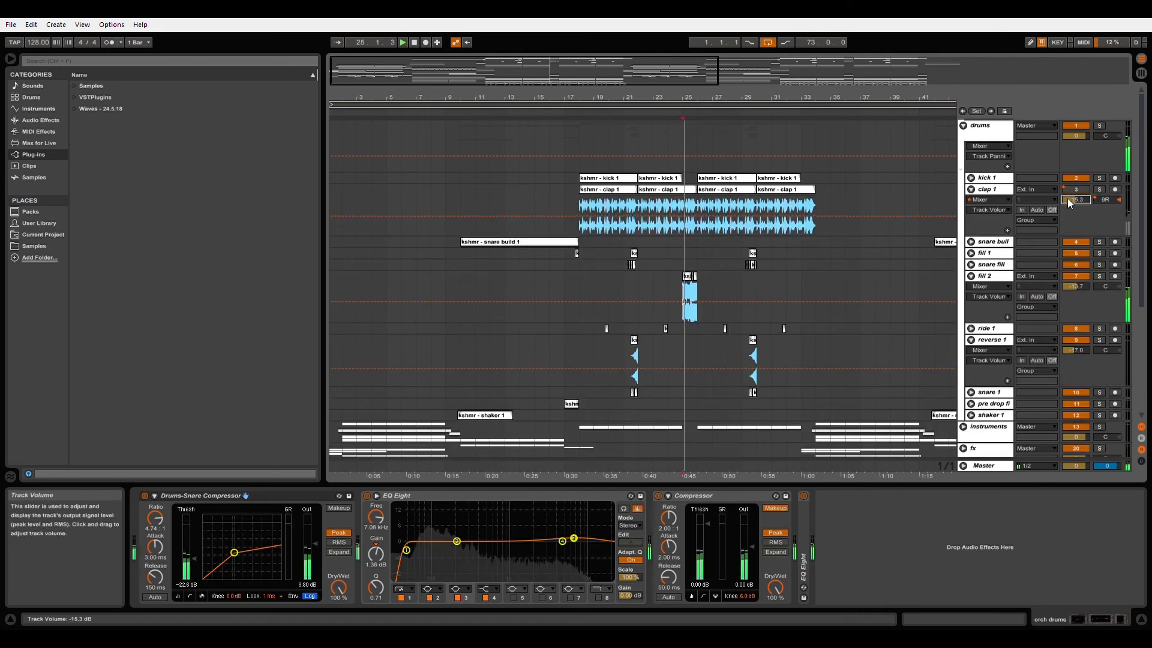
pyautogui.click(971, 189)
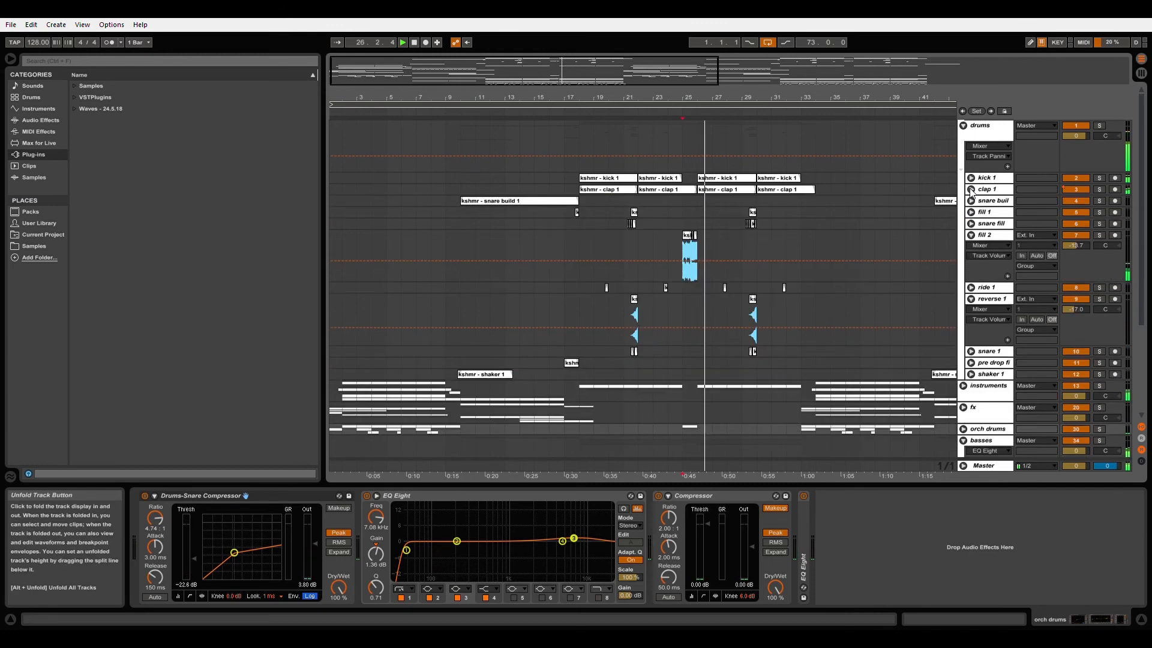
# - Fold fill 2 and reverse 1, view the drums and basses groups' effect chains, and fold both groups
pyautogui.click(971, 235)
pyautogui.click(971, 257)
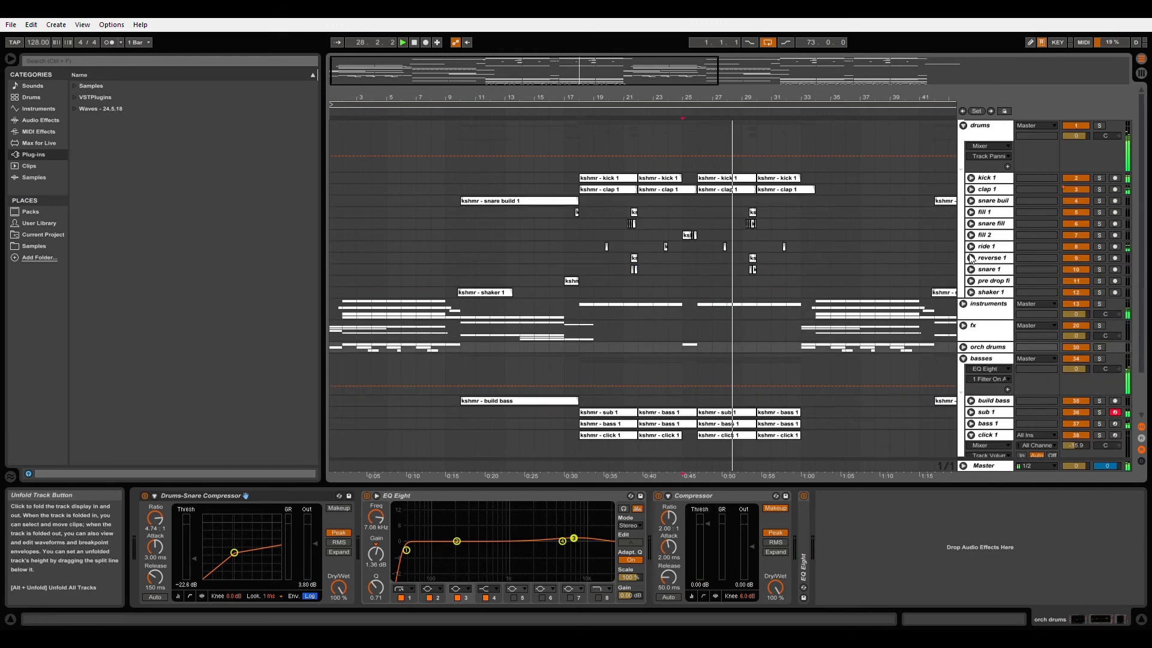
pyautogui.click(978, 130)
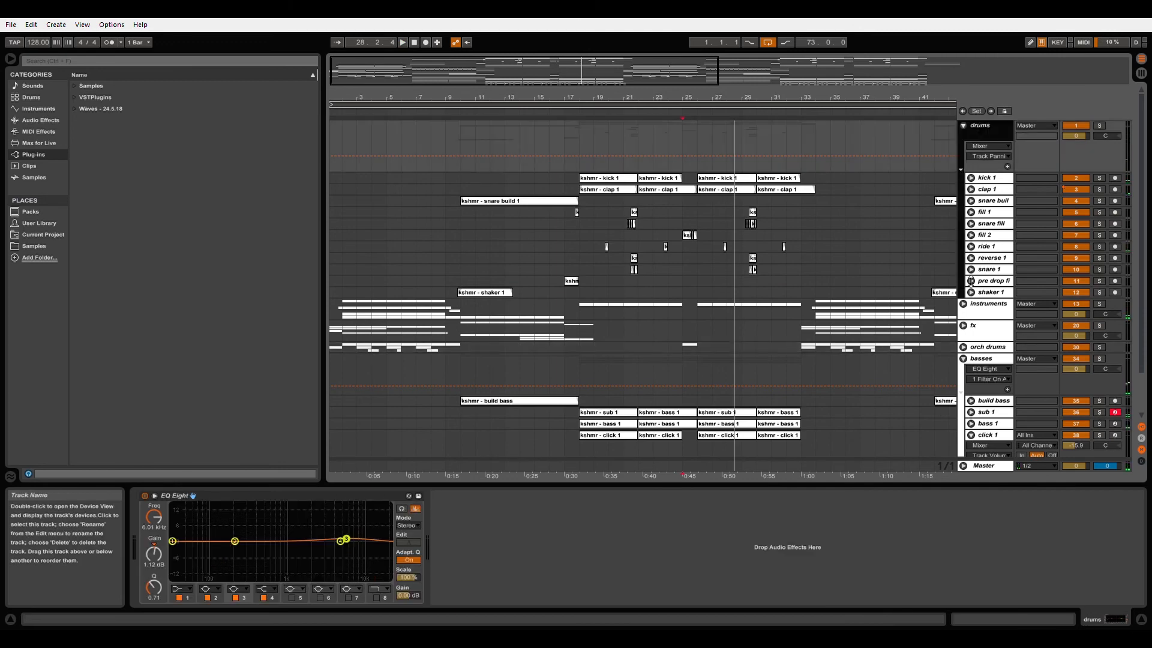
pyautogui.click(978, 359)
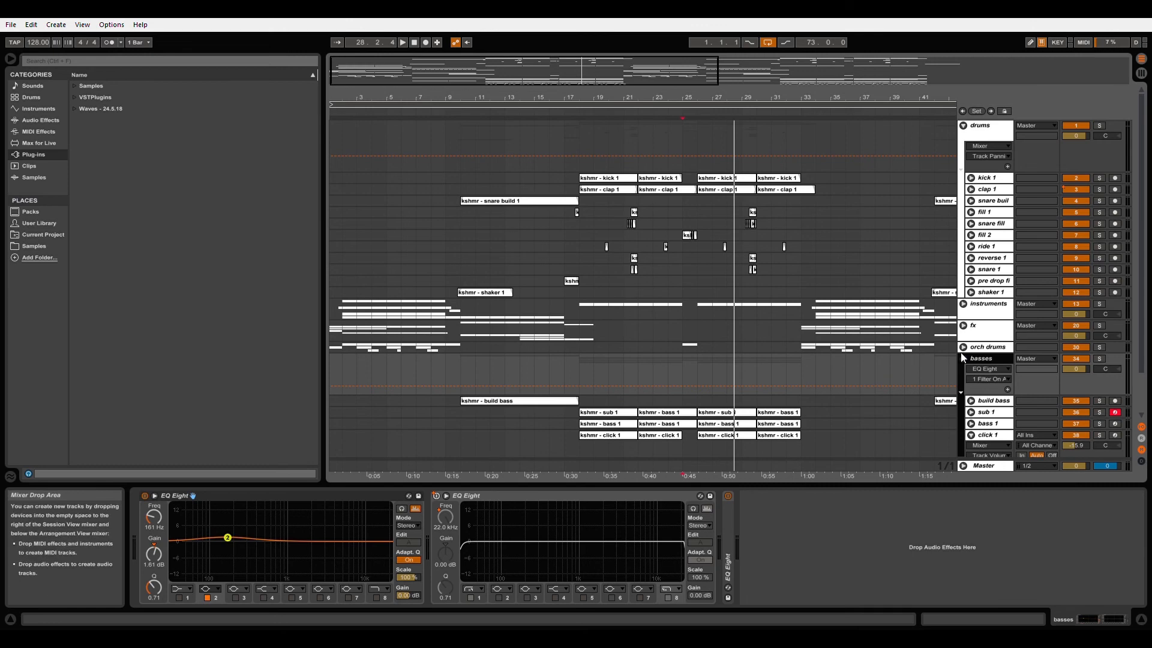
pyautogui.click(962, 358)
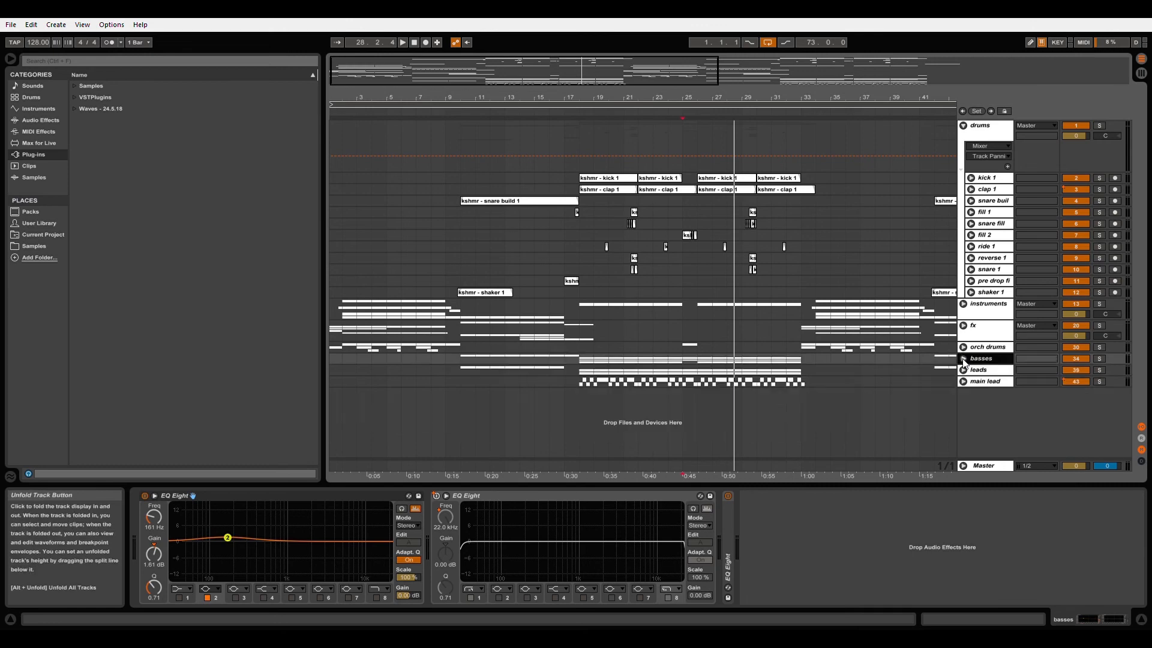
pyautogui.click(963, 126)
# - Turn on all three LoudMax64 limiters on the Master track while playing the drop from bar 18
pyautogui.click(578, 230)
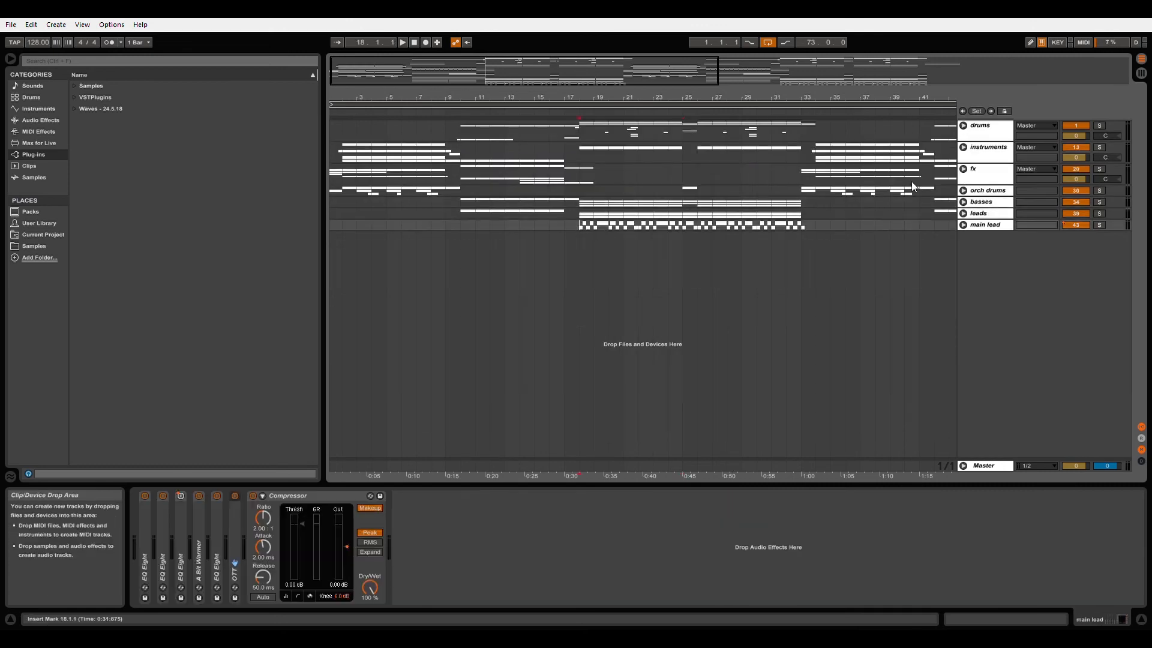
pyautogui.click(981, 465)
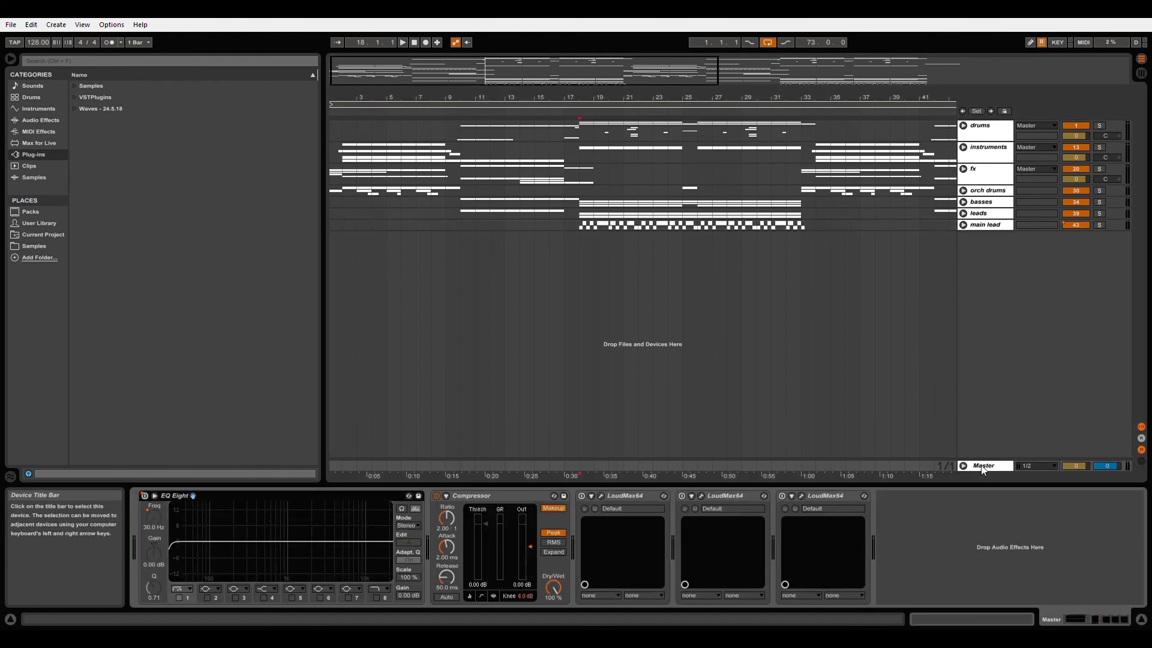
pyautogui.click(582, 497)
pyautogui.press('space')
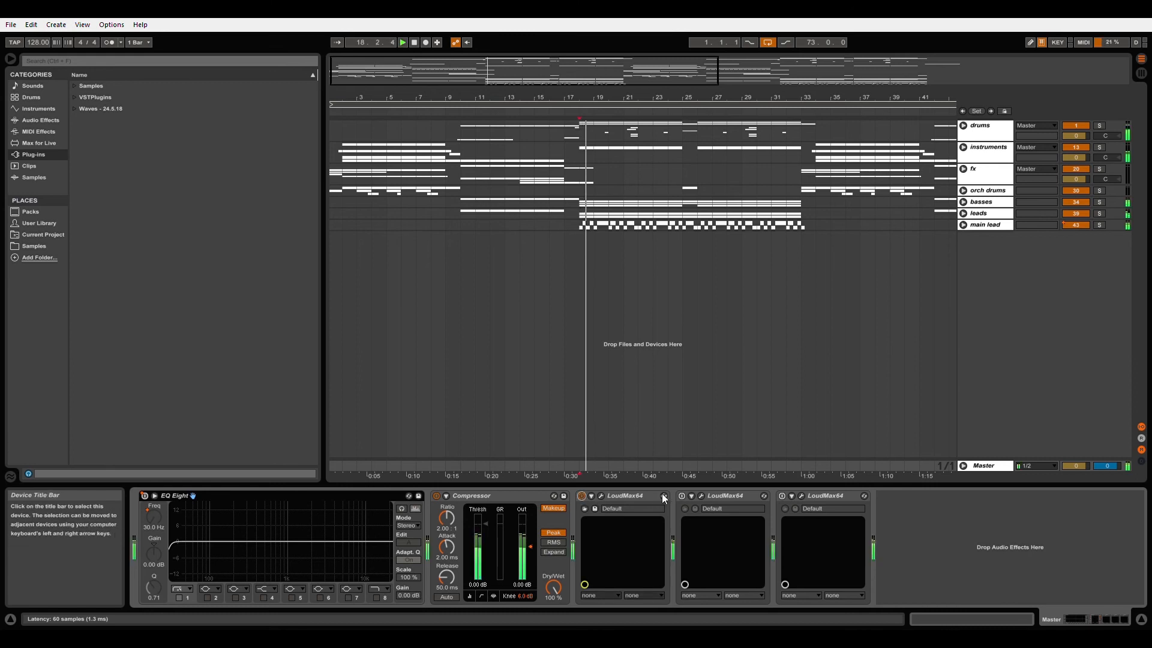
pyautogui.click(681, 496)
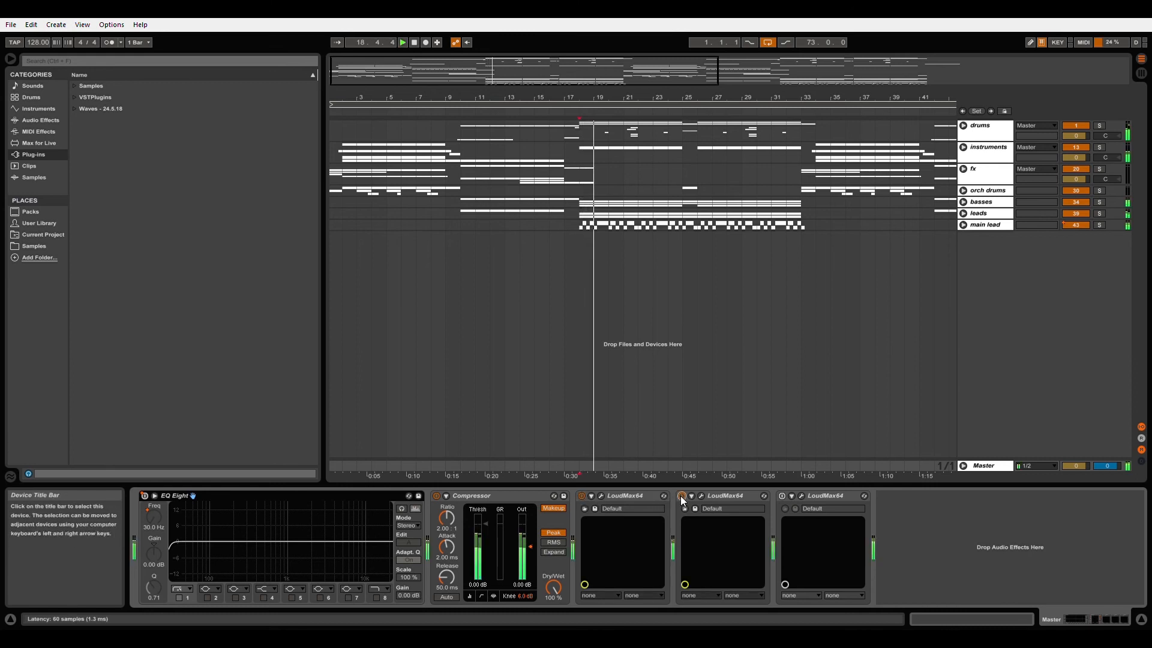
pyautogui.click(781, 496)
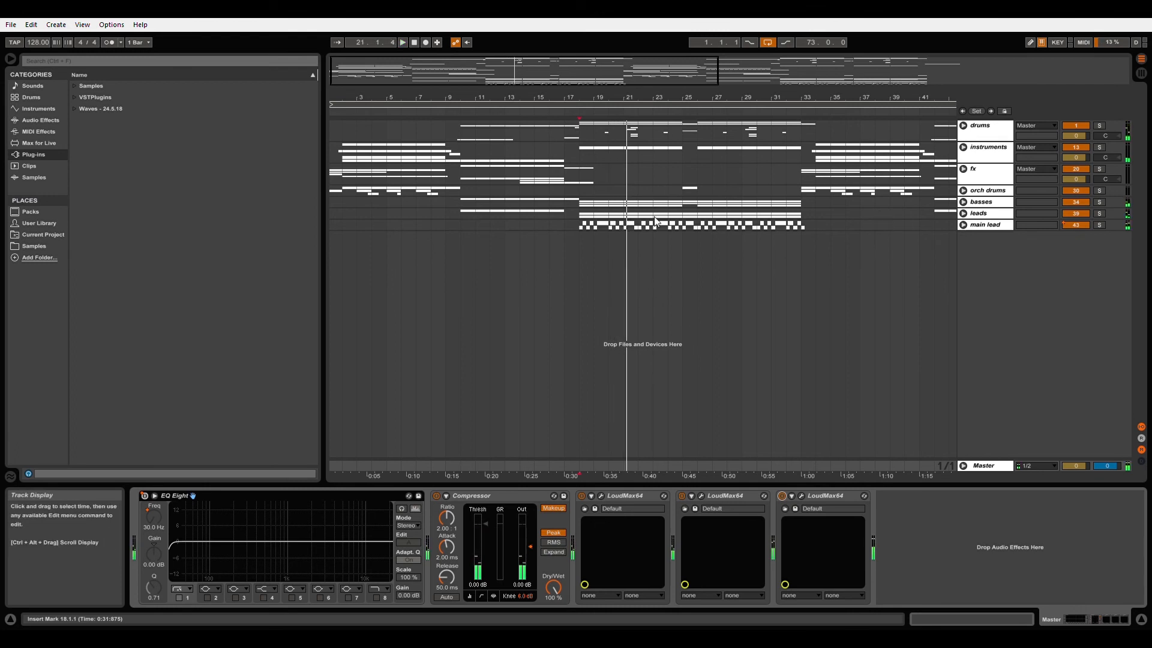
# - Set the playback start back to bar 18 on main lead and unfold the drums group
pyautogui.click(581, 225)
pyautogui.press('space')
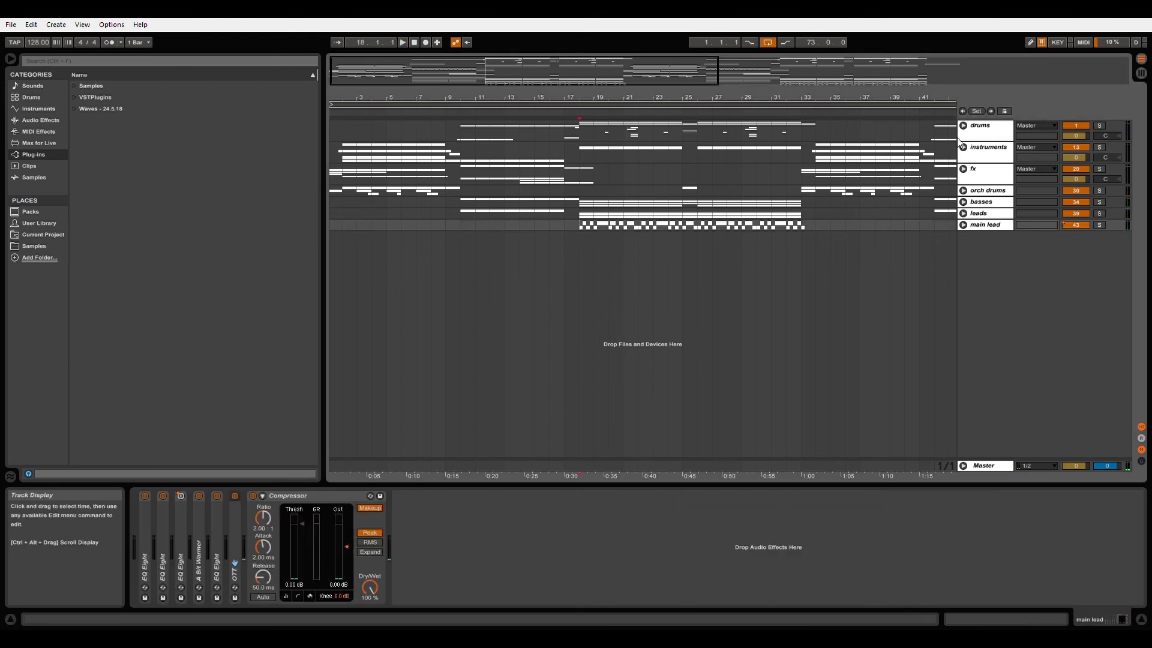
pyautogui.click(964, 128)
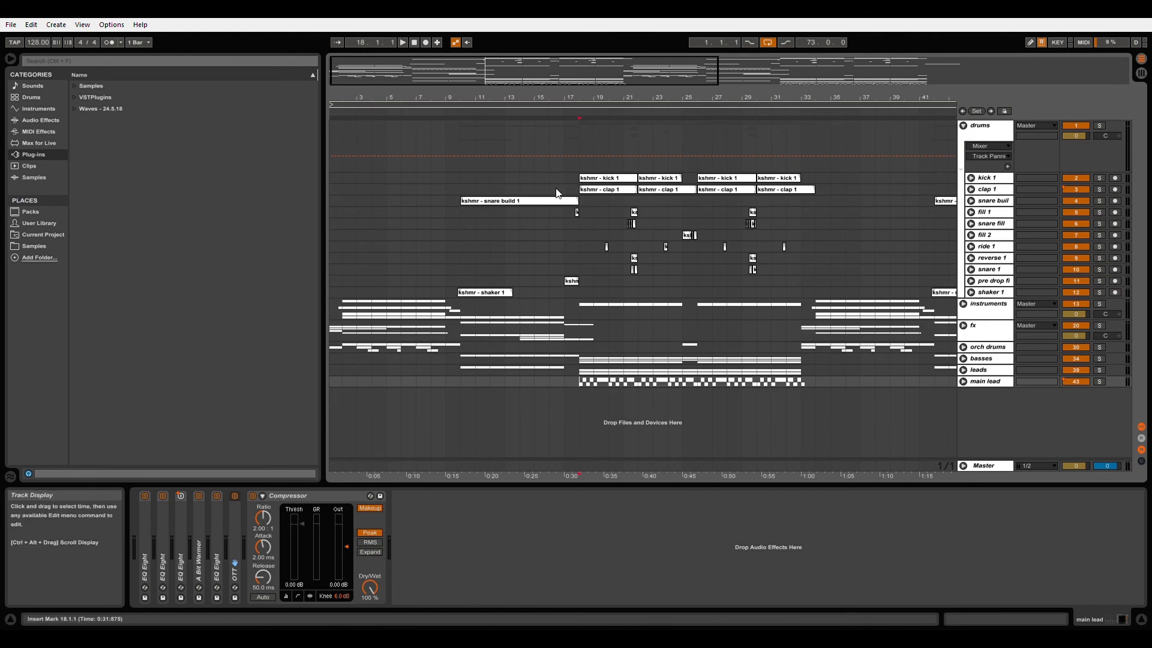
# - Lower clap 1's volume to -17.7 dB while playing the drop from bar 18, and fold clap 1 and the drums group
pyautogui.click(595, 189)
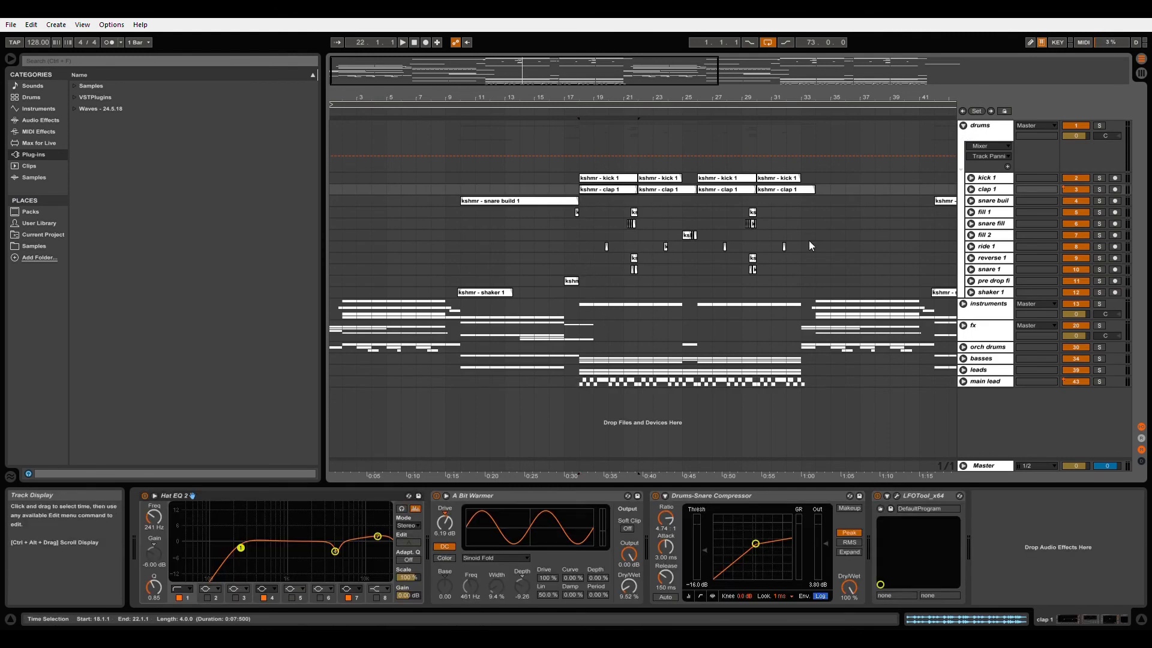
pyautogui.click(971, 190)
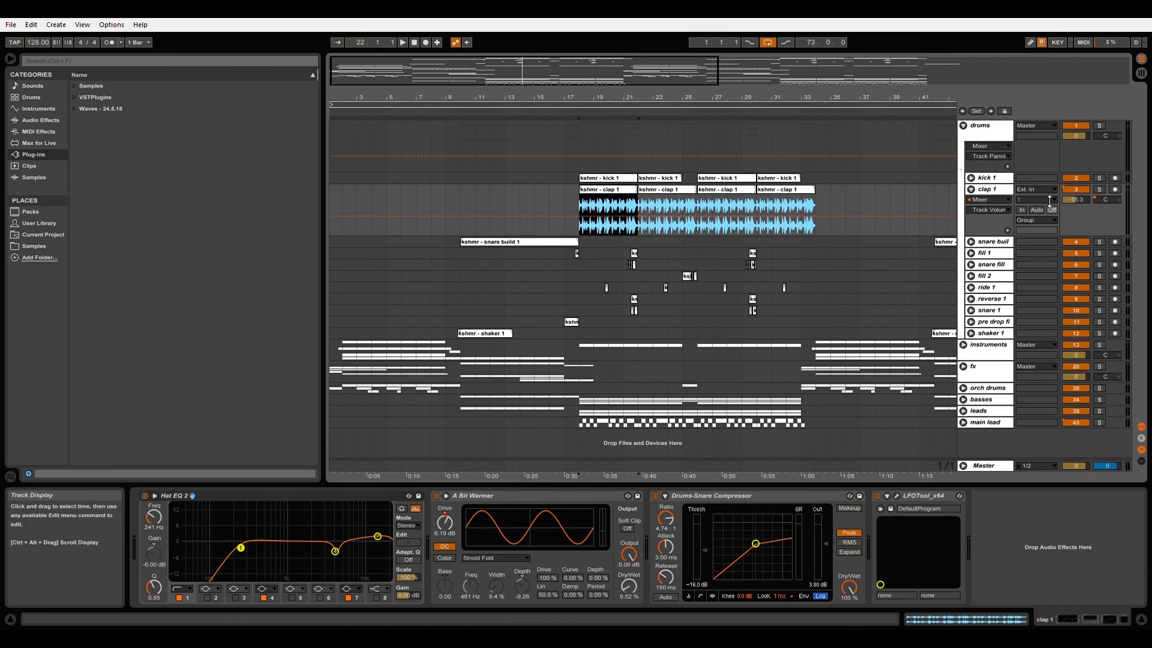
pyautogui.click(1068, 202)
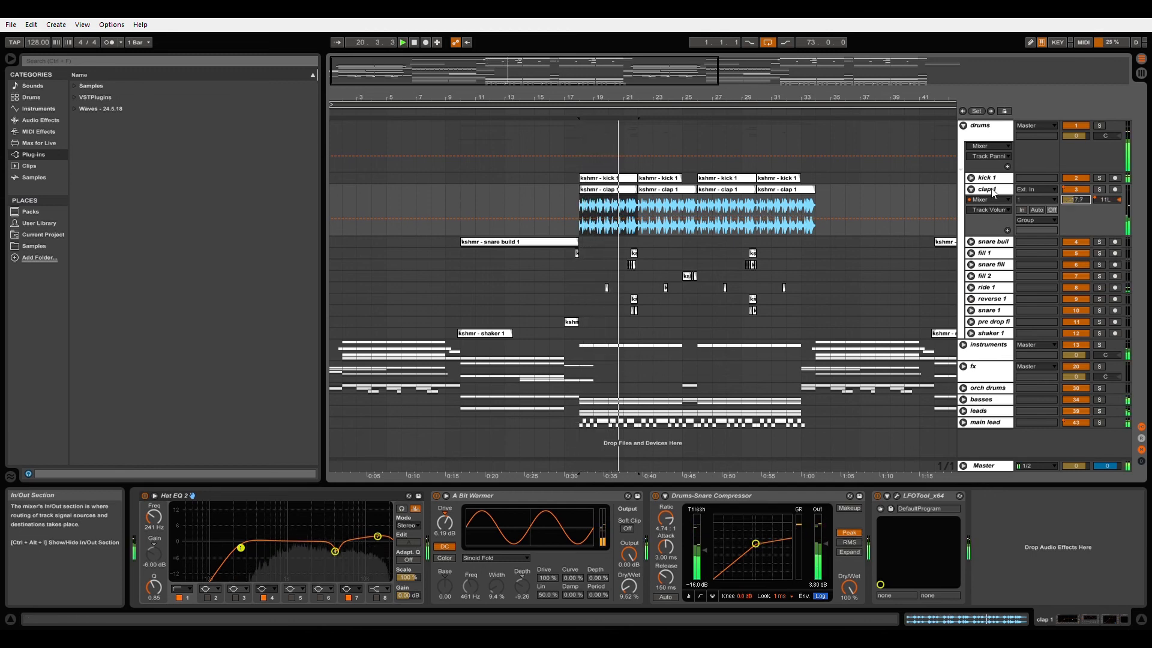
pyautogui.click(970, 189)
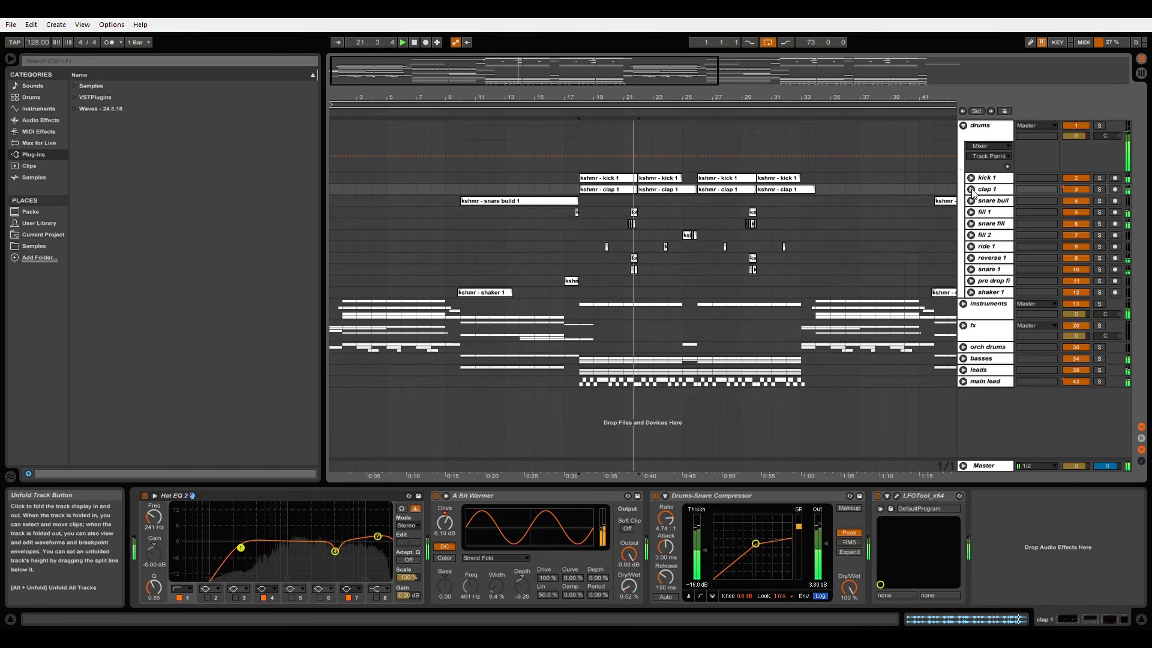
pyautogui.click(963, 126)
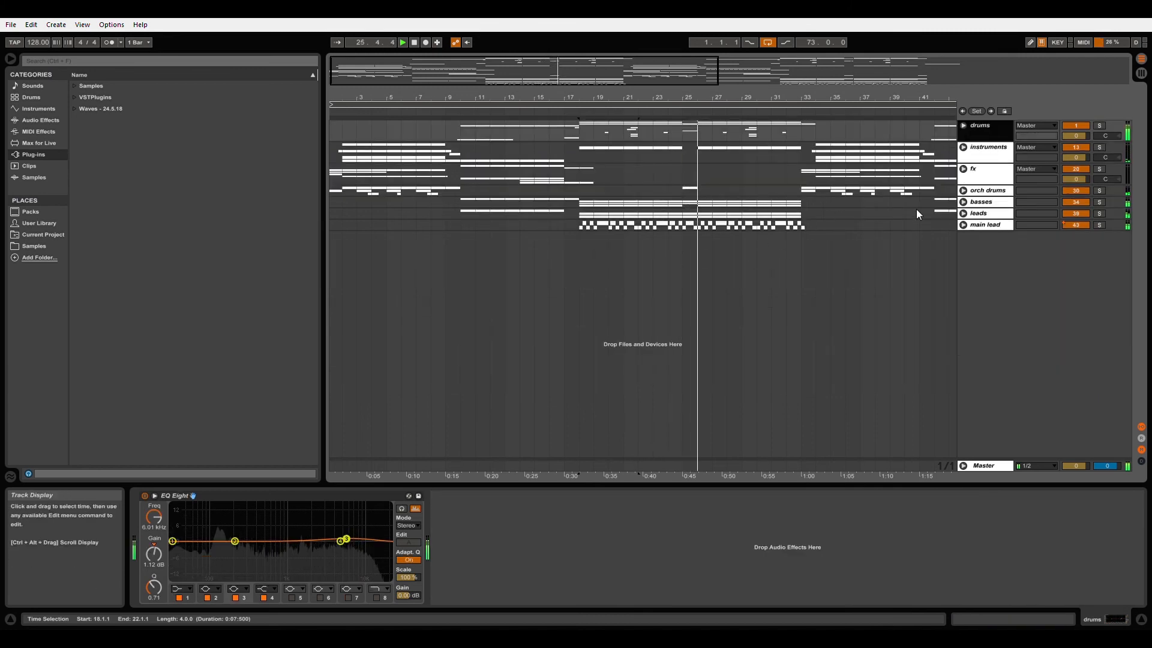
# - Adjust the volume of fill 2 in the drums group, starting from its clip at bar 25, and fold the track and group
pyautogui.click(964, 125)
pyautogui.click(687, 234)
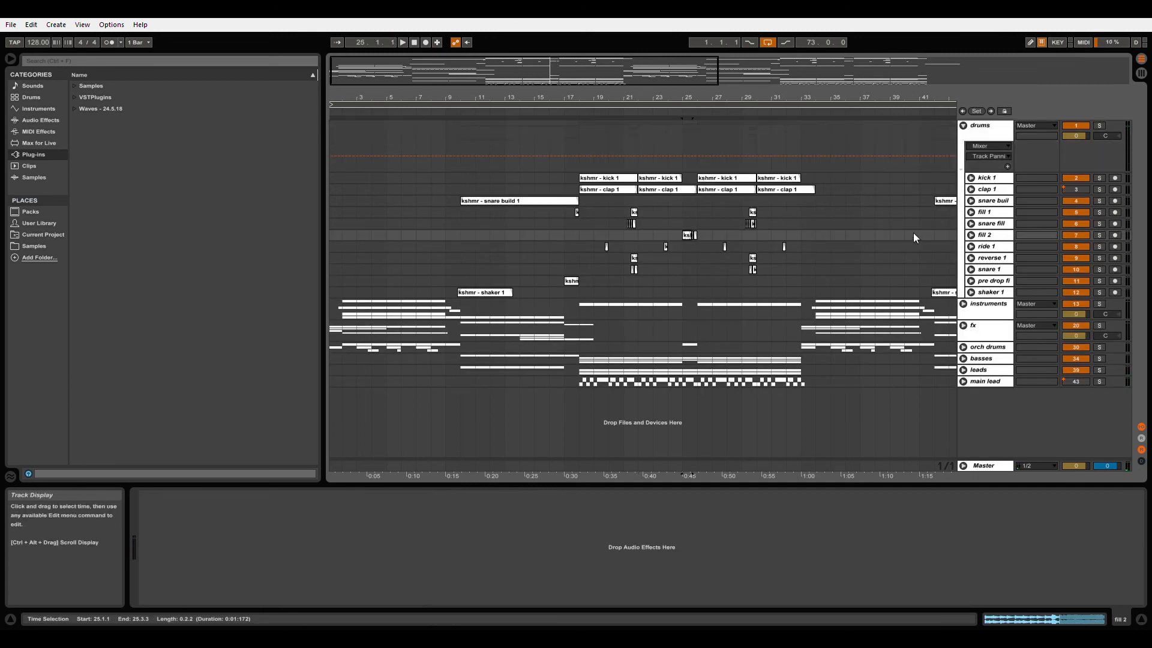
pyautogui.click(971, 235)
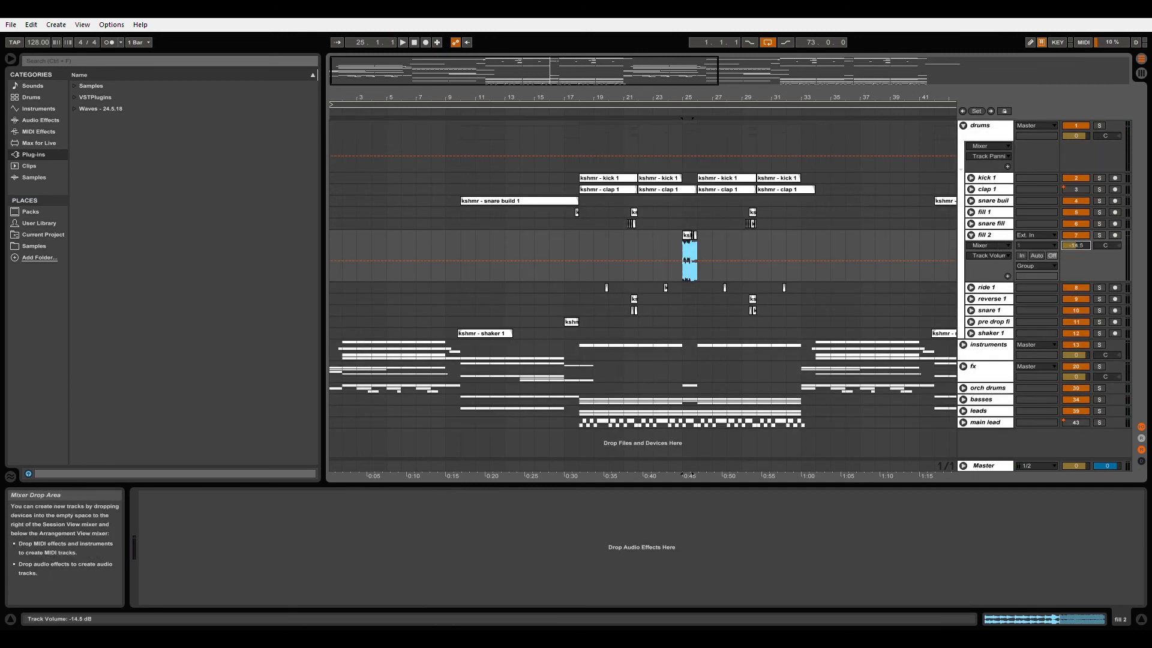
pyautogui.click(971, 235)
pyautogui.click(964, 126)
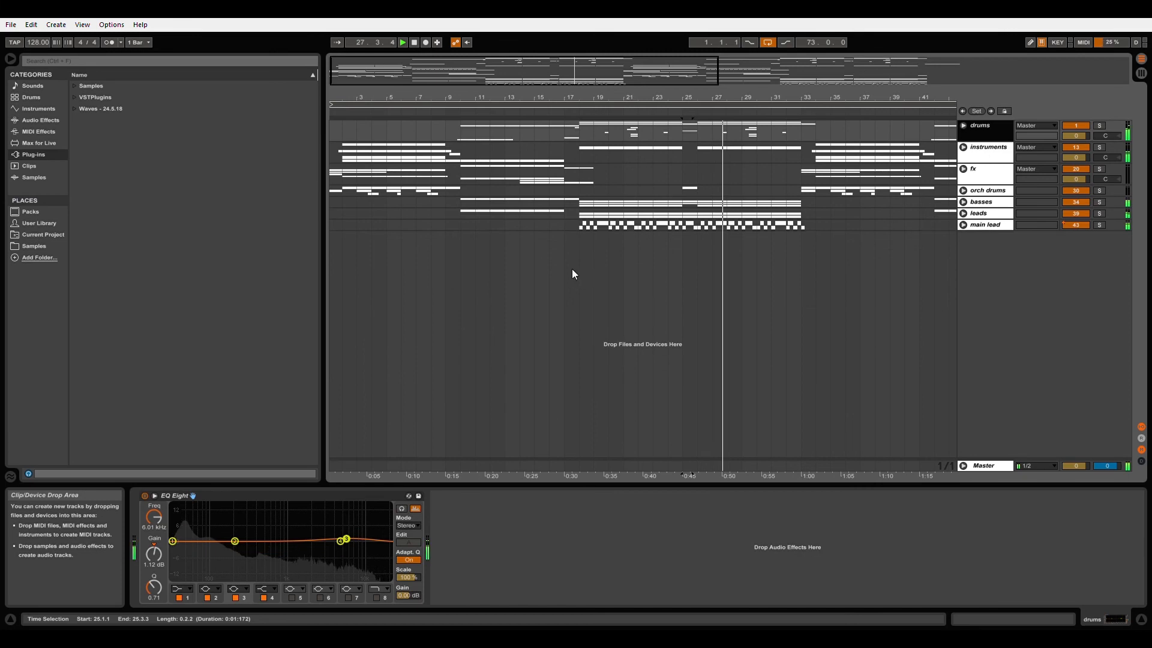
# - Set the playback start to bar 18 on main lead to review the drop, and view the Master track's effect chain
pyautogui.click(578, 240)
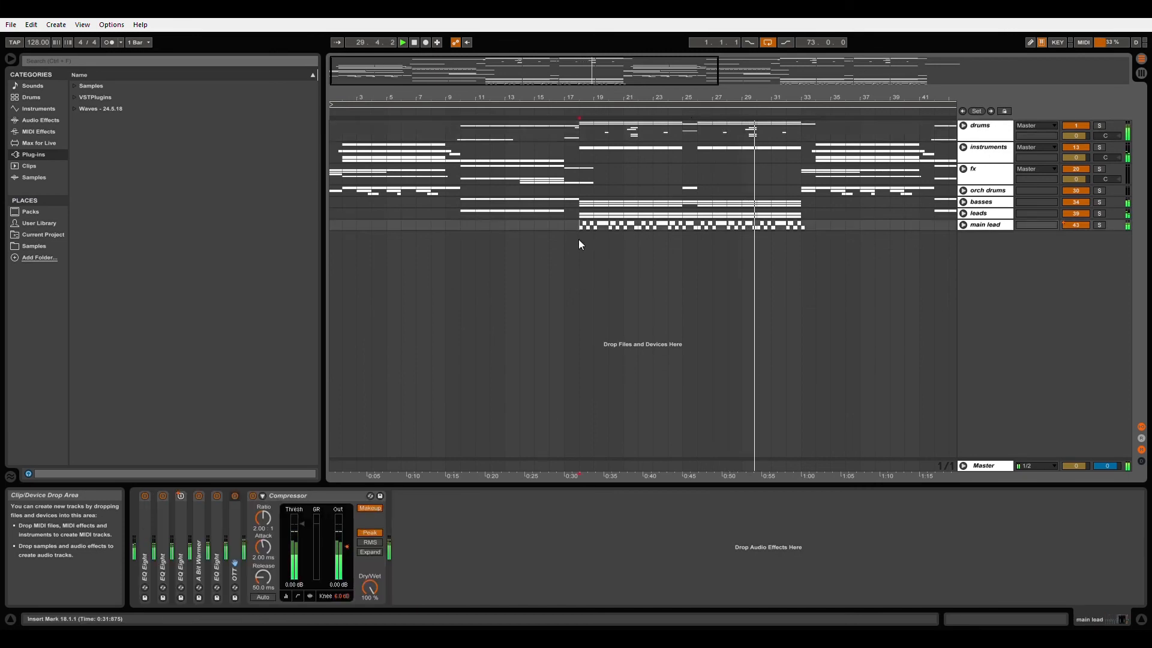
pyautogui.moveTo(601, 100); pyautogui.dragTo(546, 103)
pyautogui.click(981, 465)
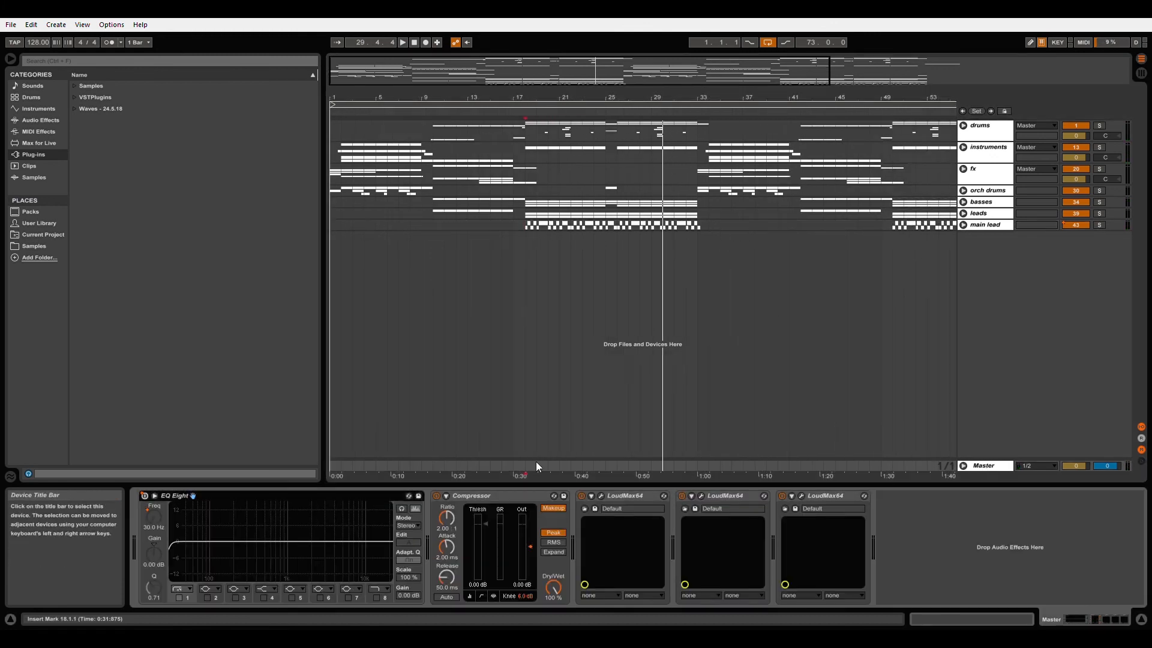
pyautogui.click(525, 232)
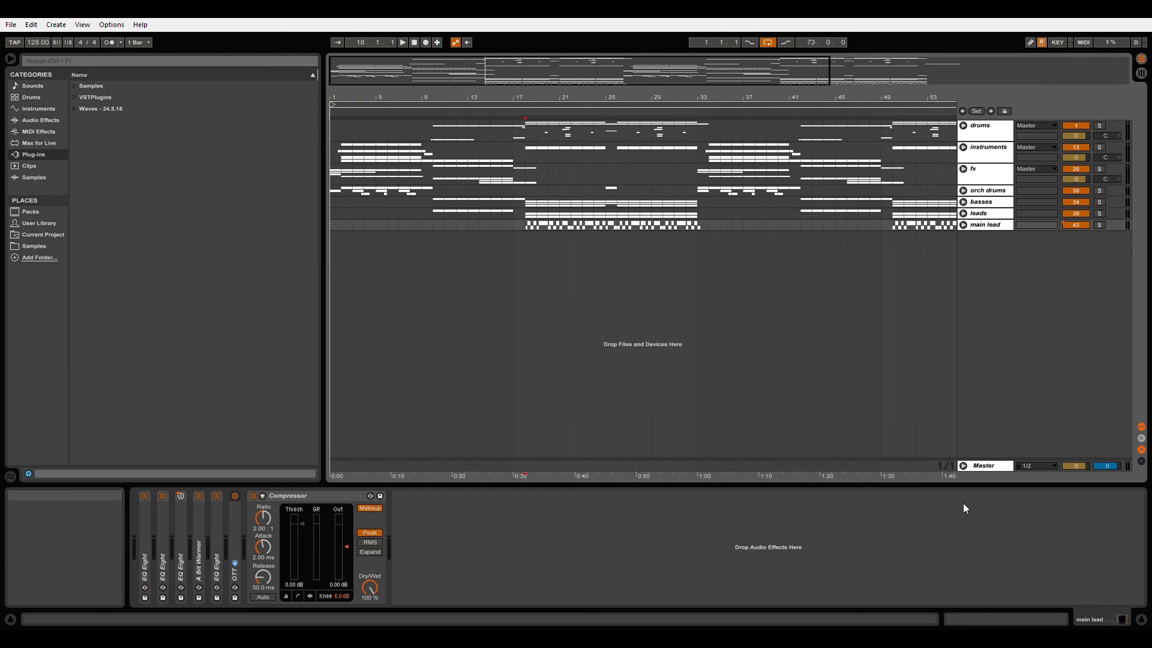
pyautogui.click(981, 468)
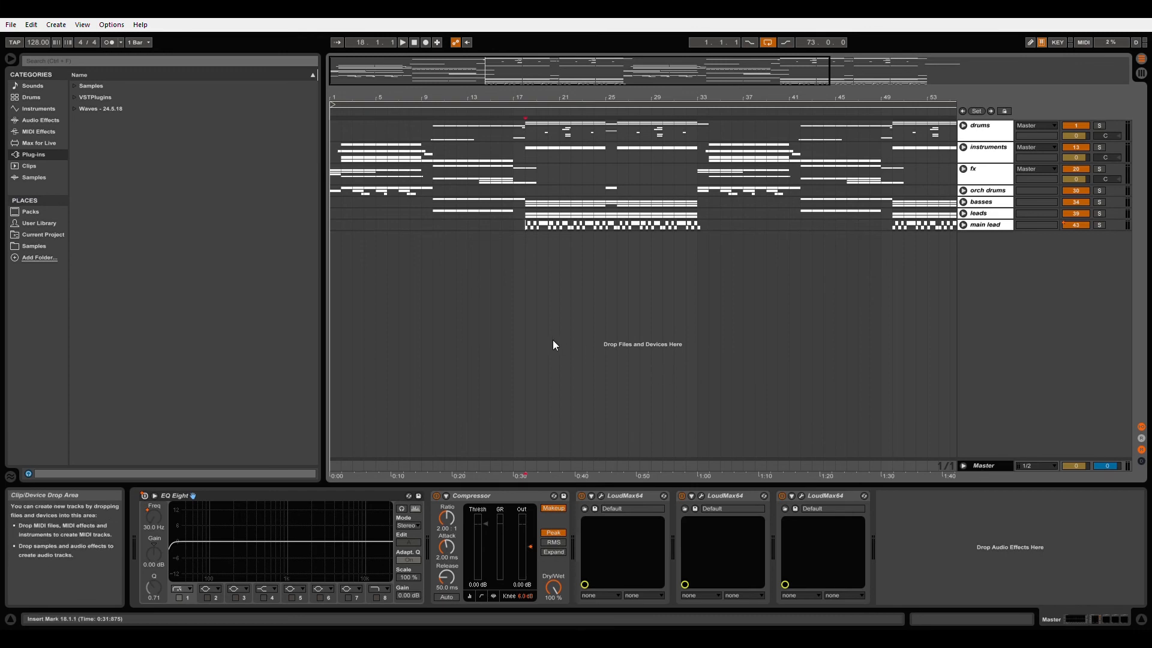